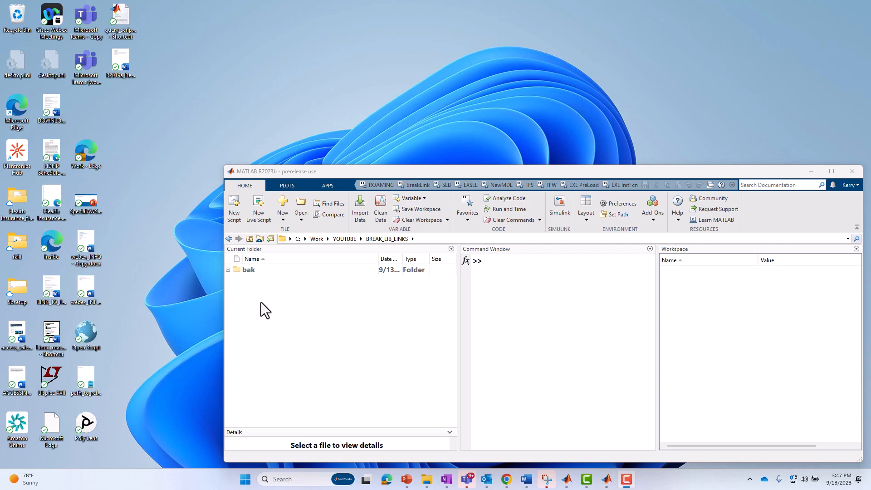
# Create a Simulink model named library_experiments in the current folder and open it.
pyautogui.rightClick(261, 302)
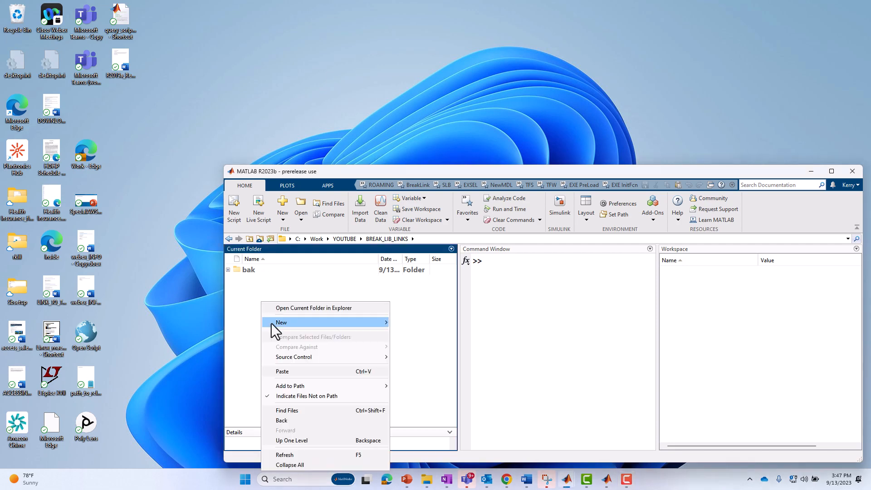
pyautogui.moveTo(274, 322)
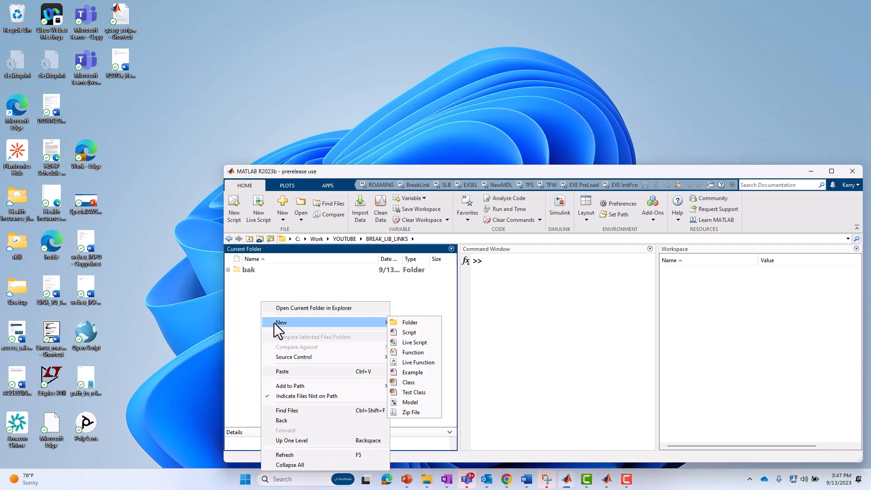
pyautogui.click(425, 401)
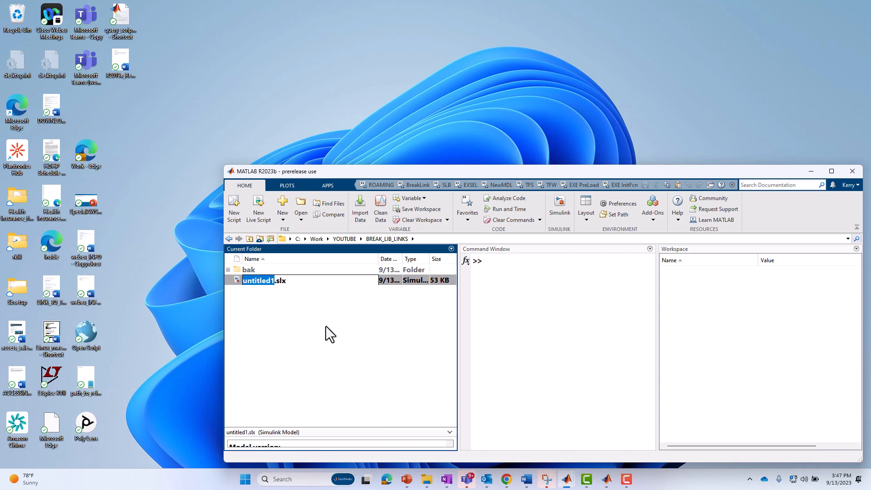
pyautogui.write('library_')
pyautogui.write('experiments')
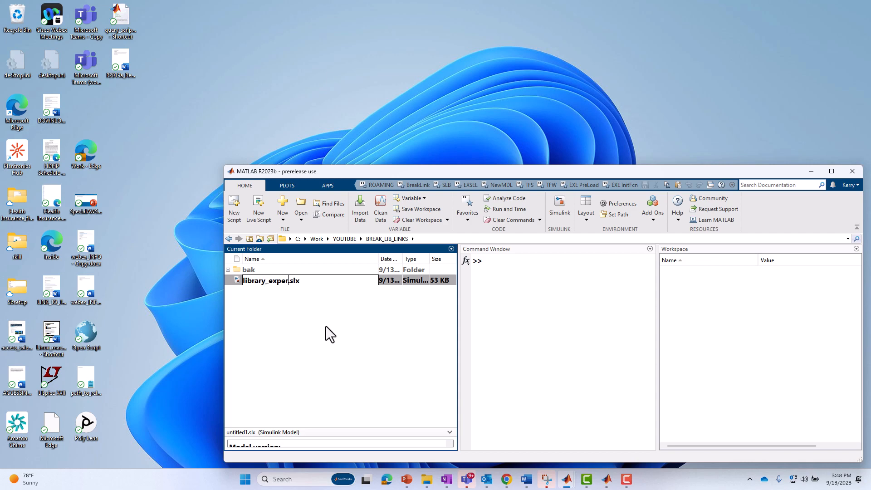
pyautogui.press('Return')
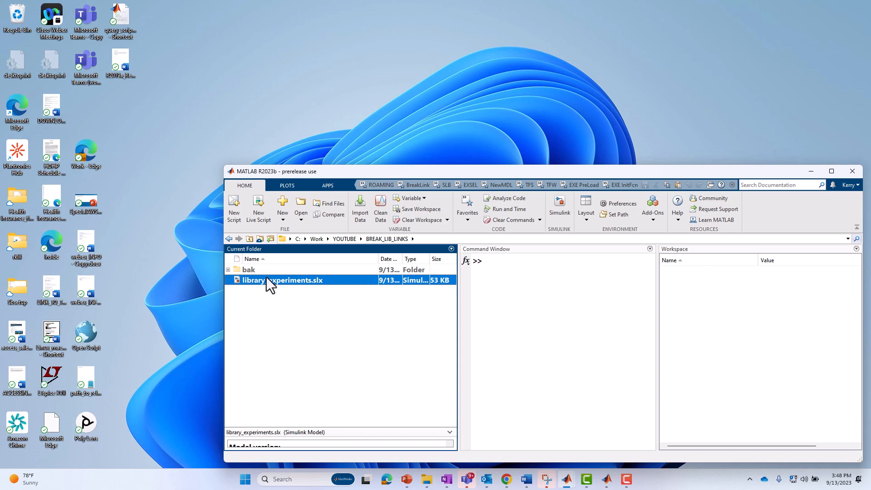
pyautogui.doubleClick(262, 281)
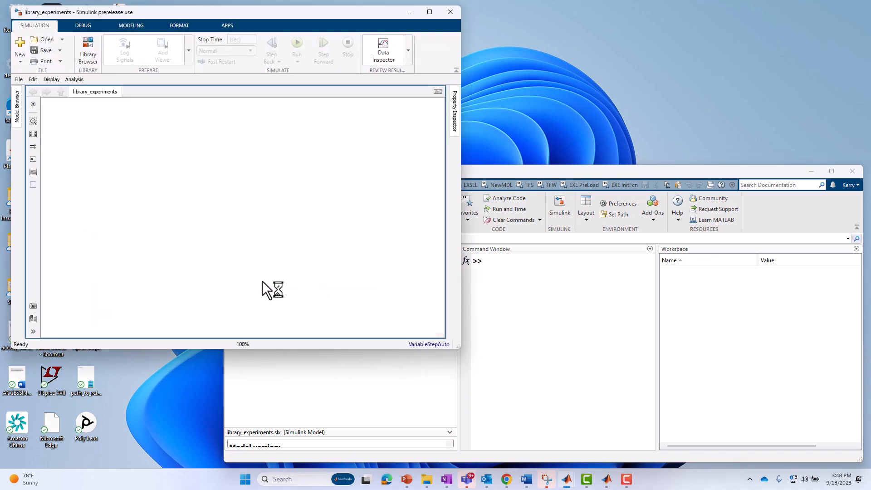
pyautogui.moveTo(125, 14)
pyautogui.mouseDown()
pyautogui.moveTo(115, 21)
pyautogui.moveTo(120, 15)
pyautogui.mouseUp()
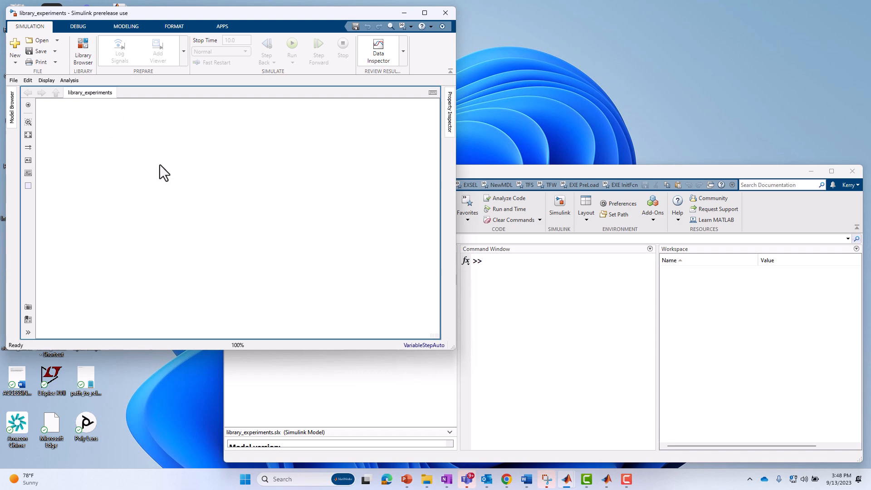
# Insert an Add block and a DSP System Toolbox Delay block, and connect the Add output to the Delay input.
pyautogui.doubleClick(220, 162)
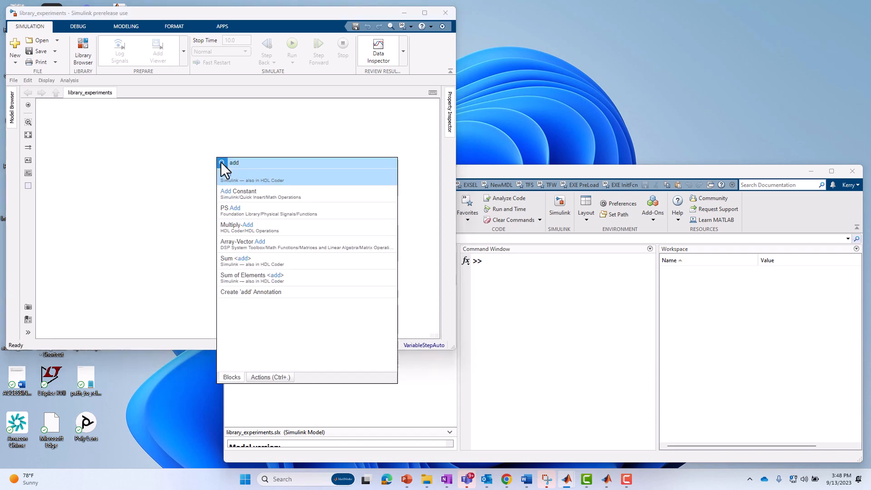
pyautogui.click(230, 179)
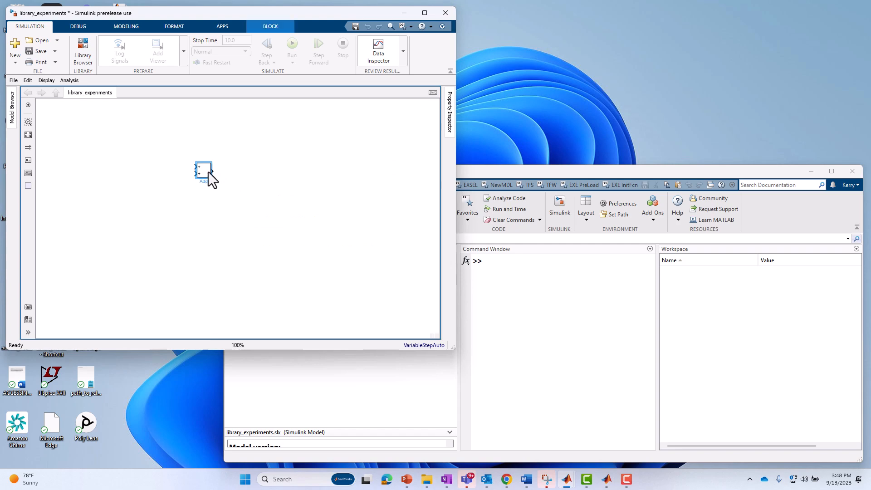
pyautogui.click(248, 172)
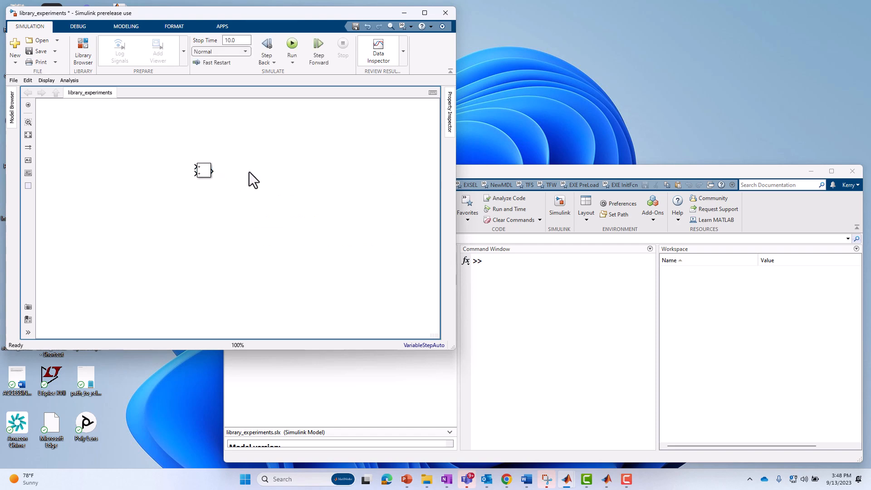
pyautogui.doubleClick(248, 171)
pyautogui.write('delay')
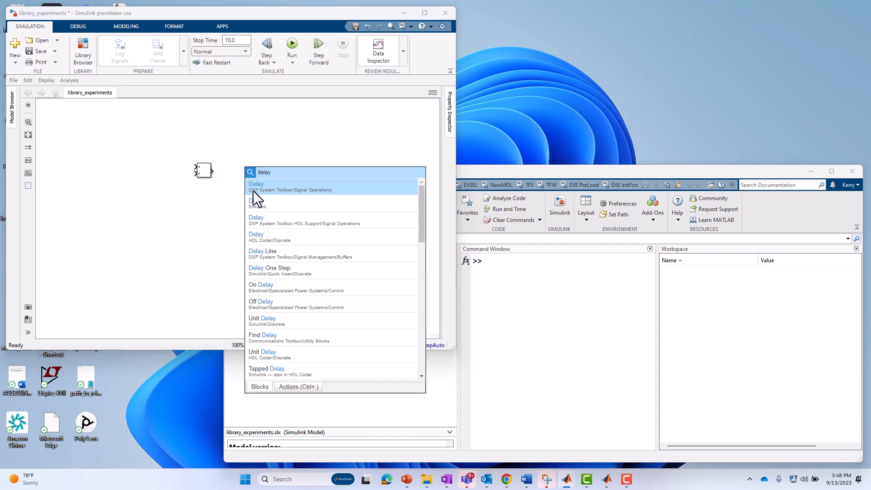
pyautogui.click(257, 187)
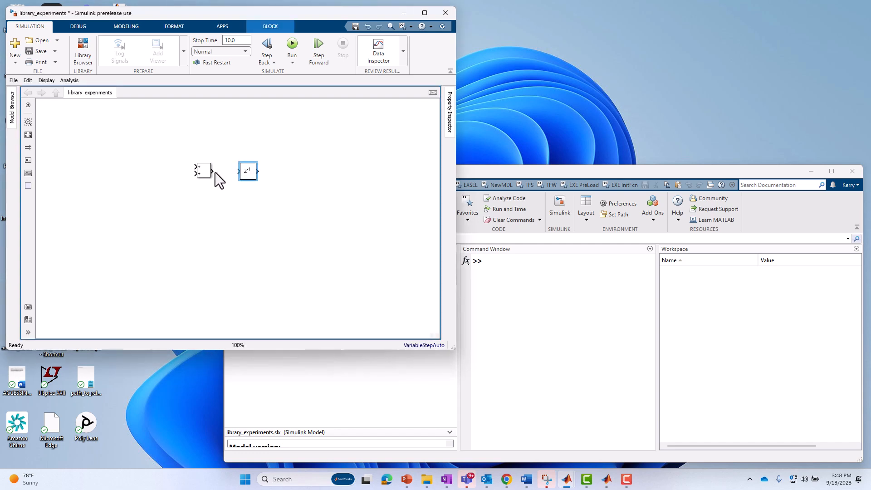
pyautogui.moveTo(214, 172); pyautogui.dragTo(239, 171)
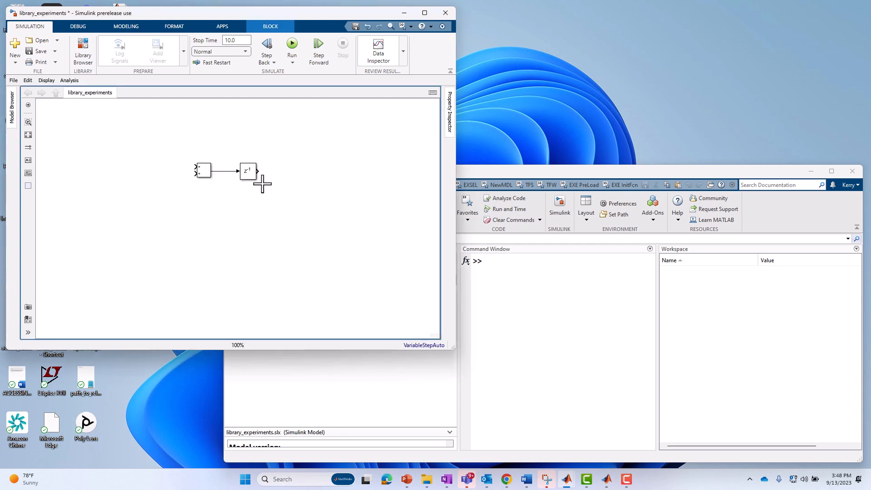
# Insert a Gain block and place it ahead of the Add block.
pyautogui.doubleClick(285, 195)
pyautogui.write('gain')
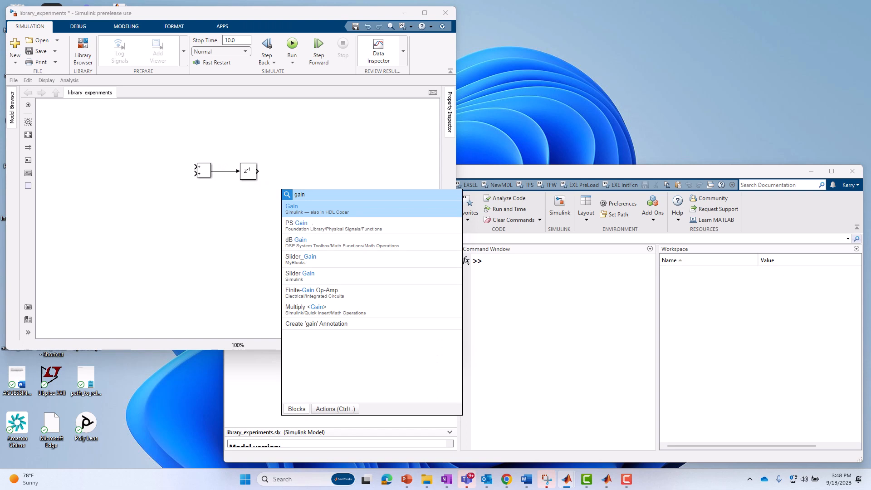
pyautogui.click(304, 209)
pyautogui.moveTo(284, 194); pyautogui.dragTo(136, 169)
pyautogui.click(245, 217)
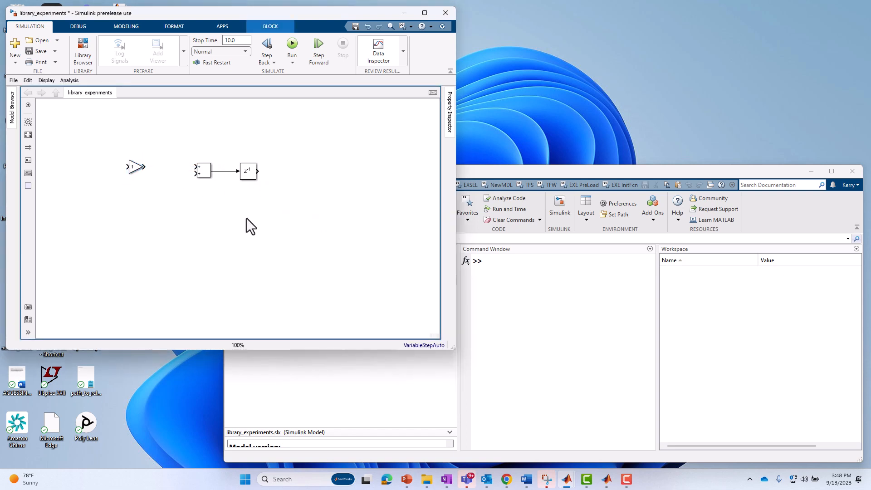
# Copy the Gain block into the feedback path below the Delay and rotate it 180 degrees.
pyautogui.moveTo(131, 170); pyautogui.dragTo(233, 222)
pyautogui.hotkey('ctrl', 'r')
pyautogui.hotkey('ctrl', 'r')
# Wire the input Gain to the upper Add input and loop the Delay output through the feedback Gain to the lower Add input.
pyautogui.click(136, 163)
pyautogui.moveTo(144, 167); pyautogui.dragTo(193, 167)
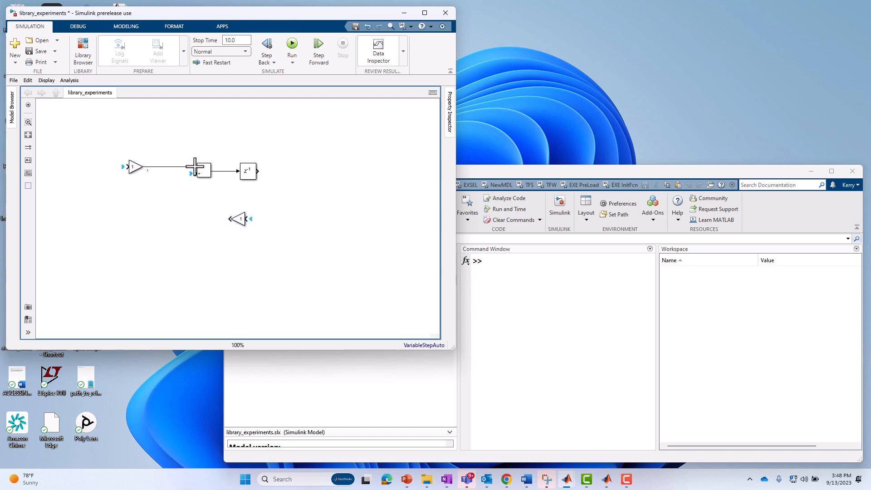
pyautogui.click(254, 172)
pyautogui.moveTo(256, 172)
pyautogui.mouseDown()
pyautogui.moveTo(278, 210)
pyautogui.moveTo(222, 219)
pyautogui.moveTo(195, 178)
pyautogui.moveTo(171, 200)
pyautogui.mouseUp()
pyautogui.click(143, 221)
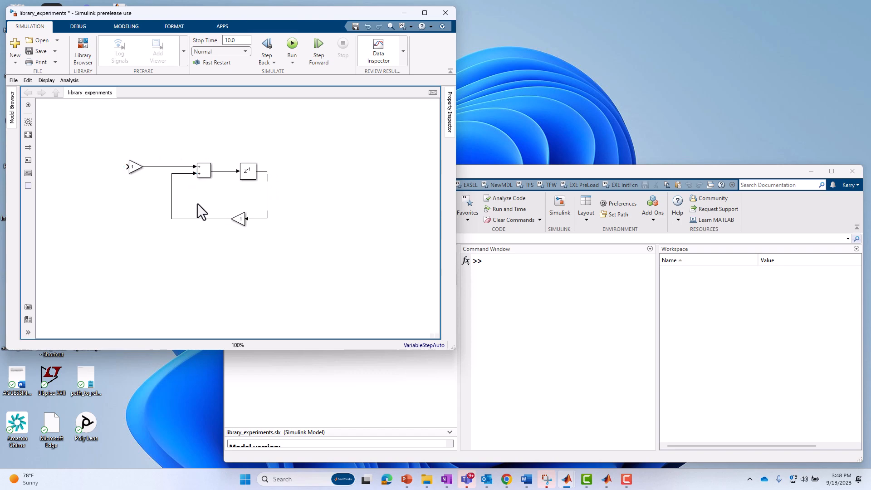
pyautogui.click(287, 193)
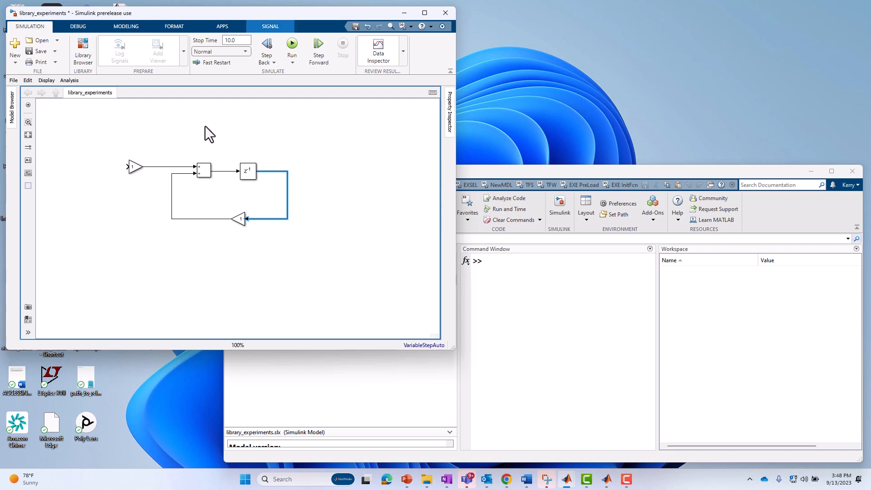
# Move the input Gain slightly closer to the Add block, and set its gain to .01 and the feedback Gain to .99.
pyautogui.moveTo(137, 169); pyautogui.dragTo(148, 169)
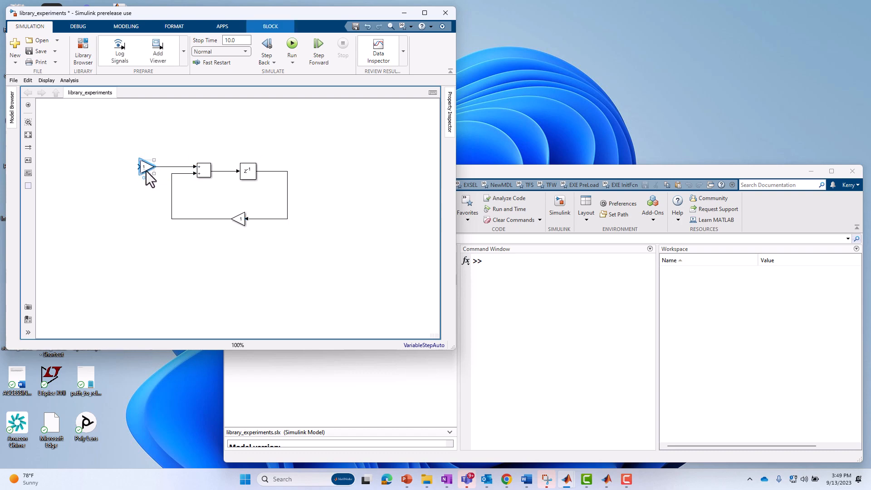
pyautogui.doubleClick(147, 175)
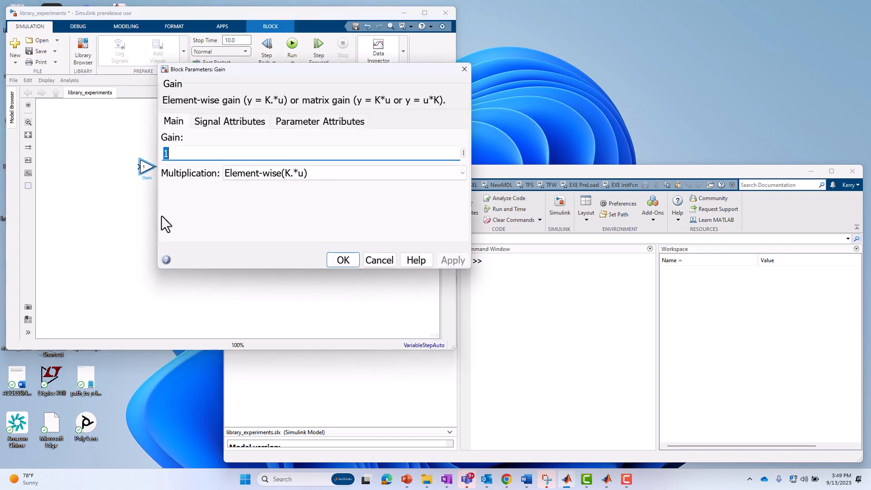
pyautogui.write('.01')
pyautogui.press('Return')
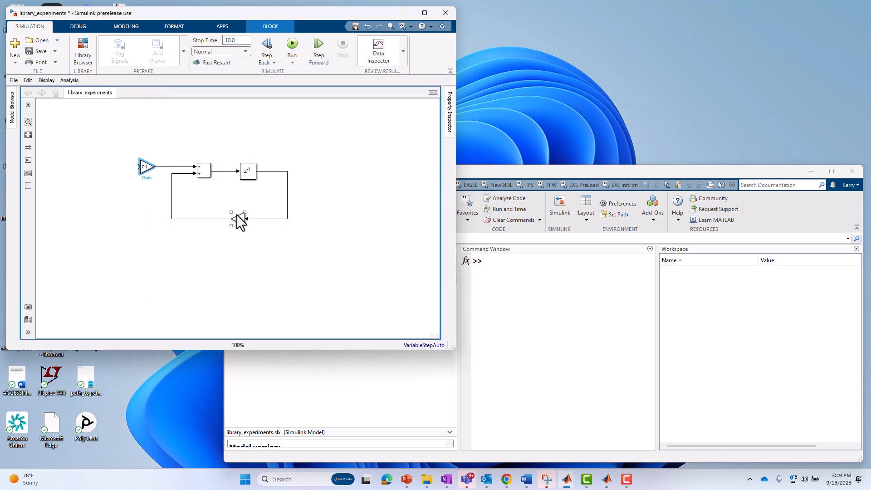
pyautogui.click(240, 221)
pyautogui.doubleClick(240, 220)
pyautogui.write('.99')
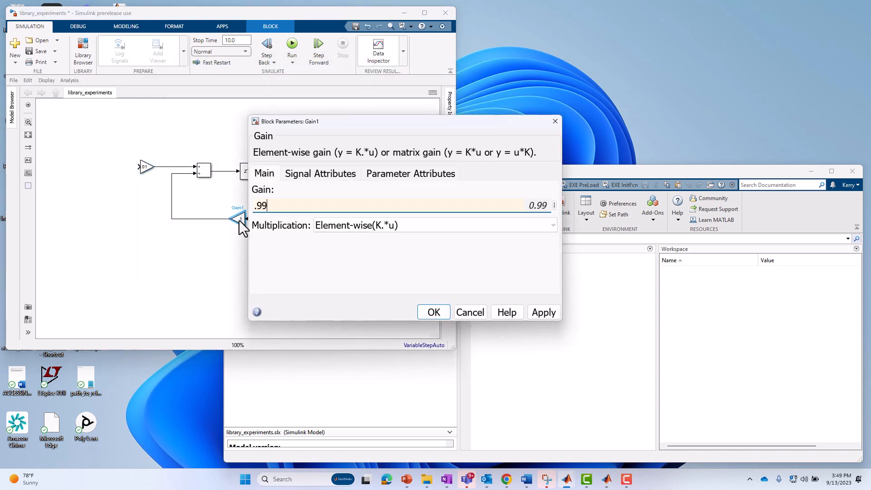
pyautogui.press('Return')
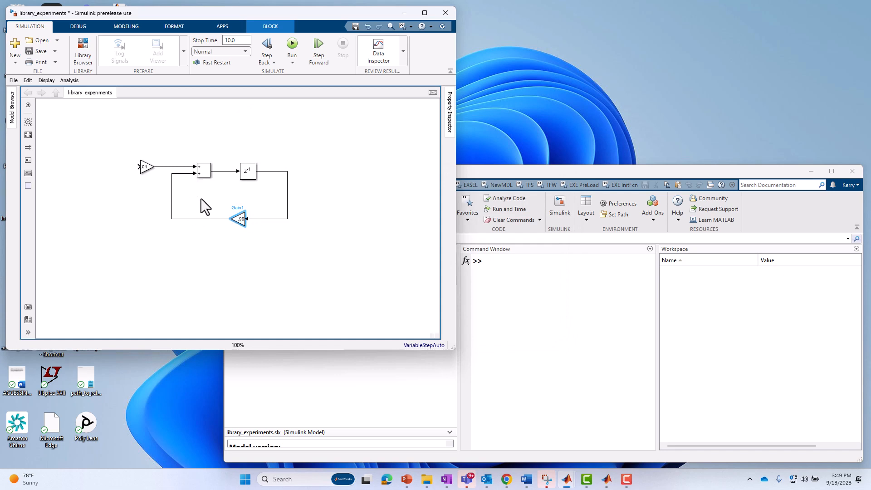
# Insert a Step block ahead of the input Gain.
pyautogui.click(94, 166)
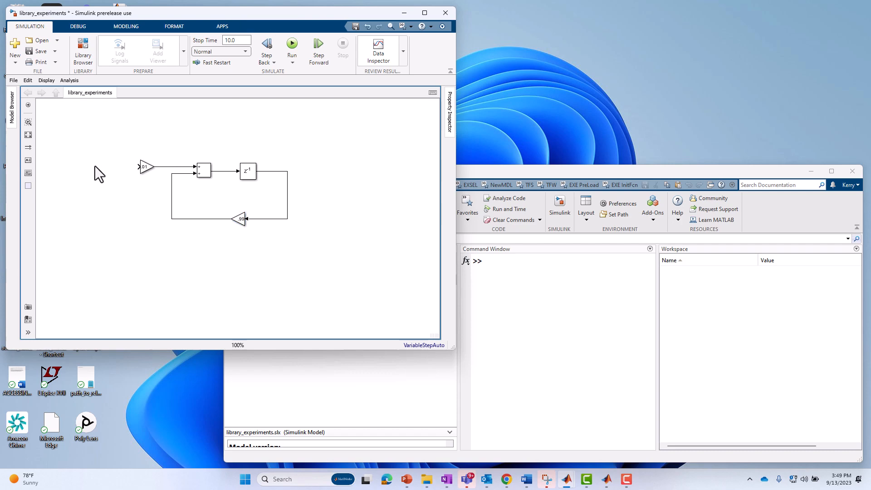
pyautogui.doubleClick(94, 166)
pyautogui.write('step')
pyautogui.click(111, 180)
# Set the Step block's sample time to 1e-3 and its step time to 0.
pyautogui.doubleClick(97, 170)
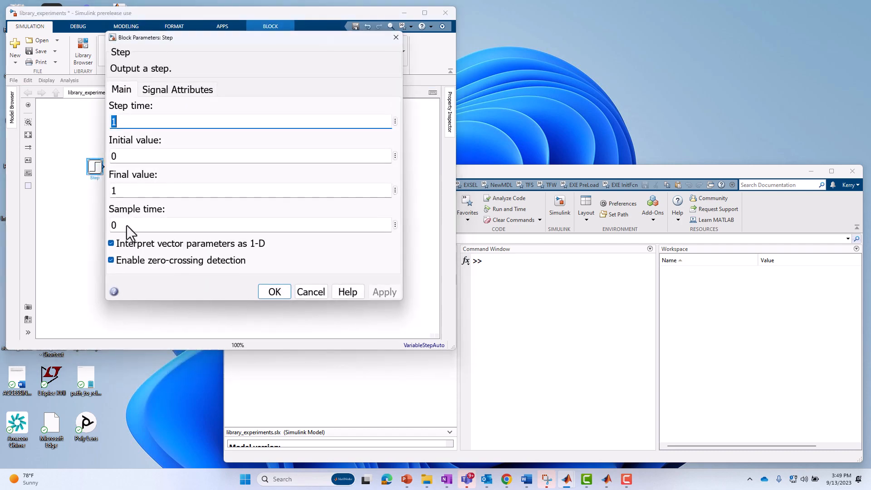
pyautogui.doubleClick(124, 225)
pyautogui.write('1e-3')
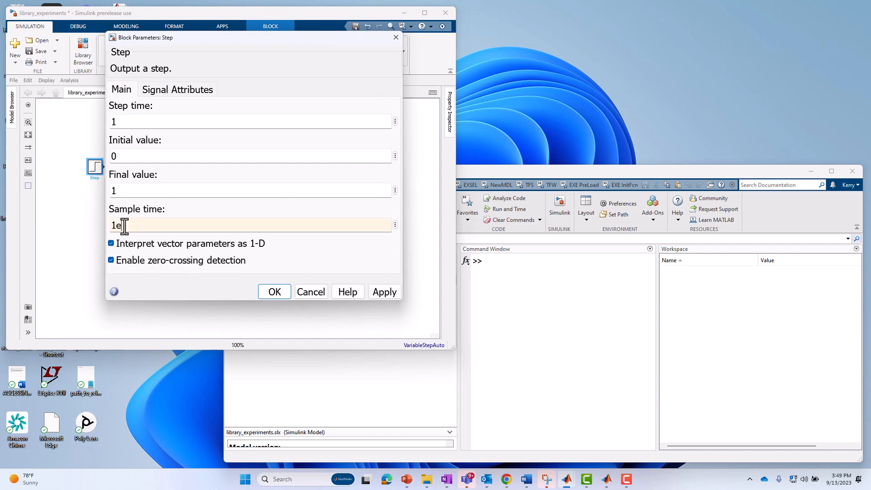
pyautogui.doubleClick(117, 121)
pyautogui.write('0')
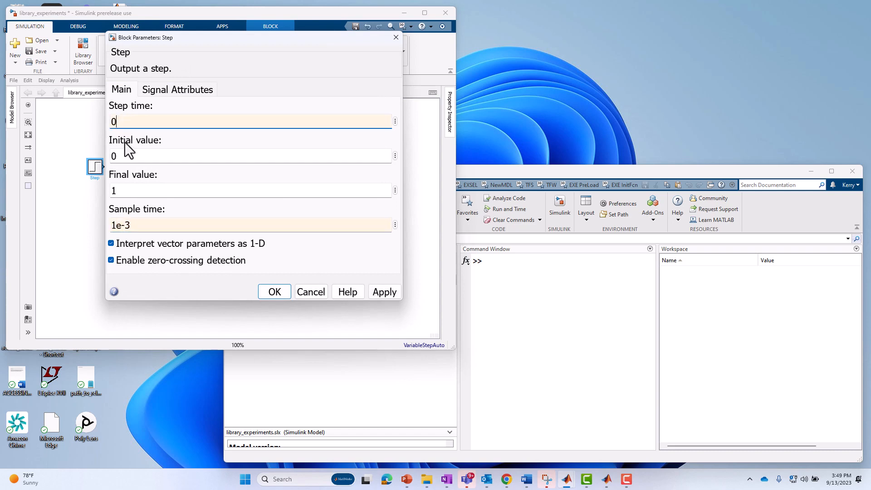
pyautogui.doubleClick(114, 190)
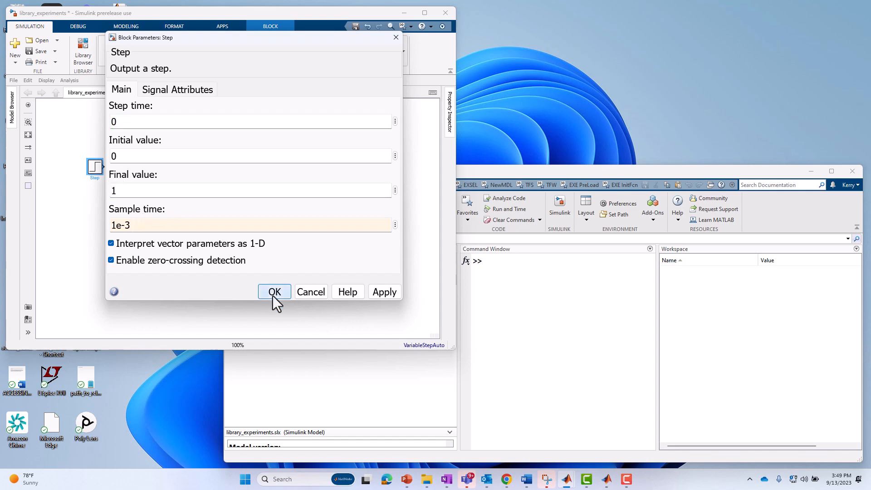
pyautogui.click(273, 293)
# Insert a Scope block, connect it to the Delay output line, and wire the Step block to the input Gain.
pyautogui.click(335, 175)
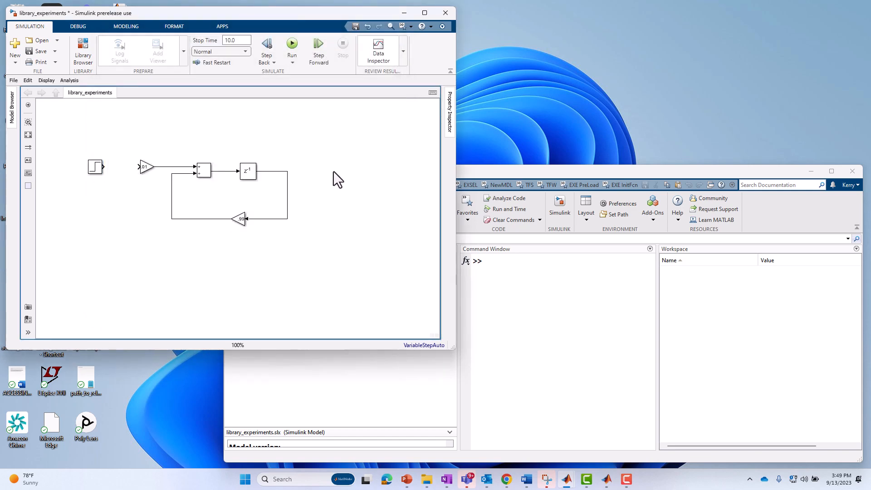
pyautogui.doubleClick(334, 172)
pyautogui.write('scope')
pyautogui.press('Return')
pyautogui.moveTo(322, 167); pyautogui.dragTo(287, 171)
pyautogui.moveTo(104, 166); pyautogui.dragTo(139, 166)
# Set the simulation stop time to 1, open the Scope beside the model, and run the simulation.
pyautogui.moveTo(126, 130); pyautogui.dragTo(292, 253)
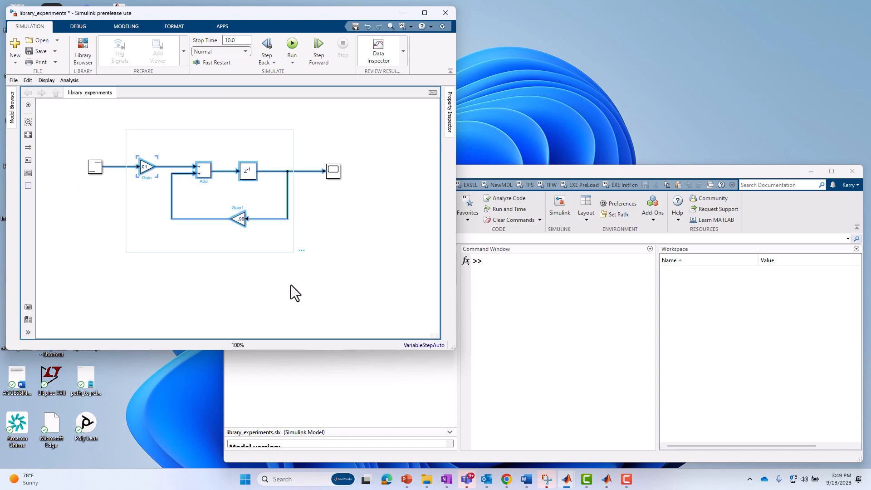
pyautogui.click(240, 41)
pyautogui.write('1')
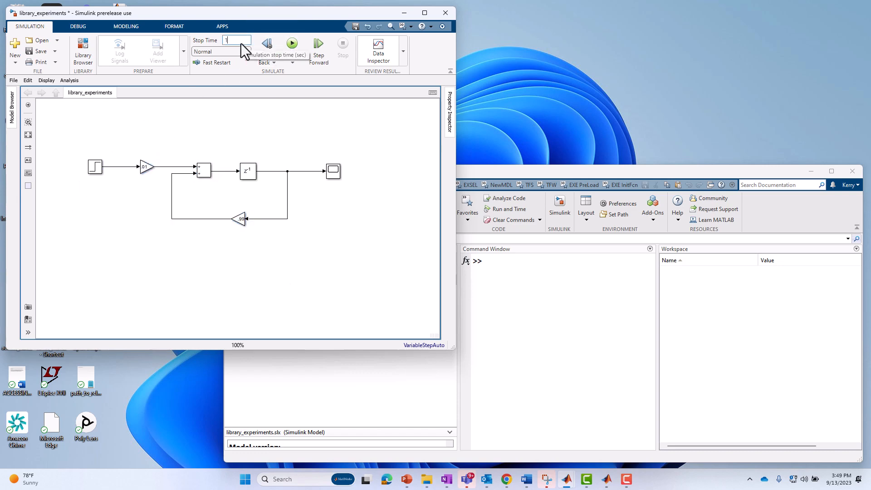
pyautogui.click(335, 169)
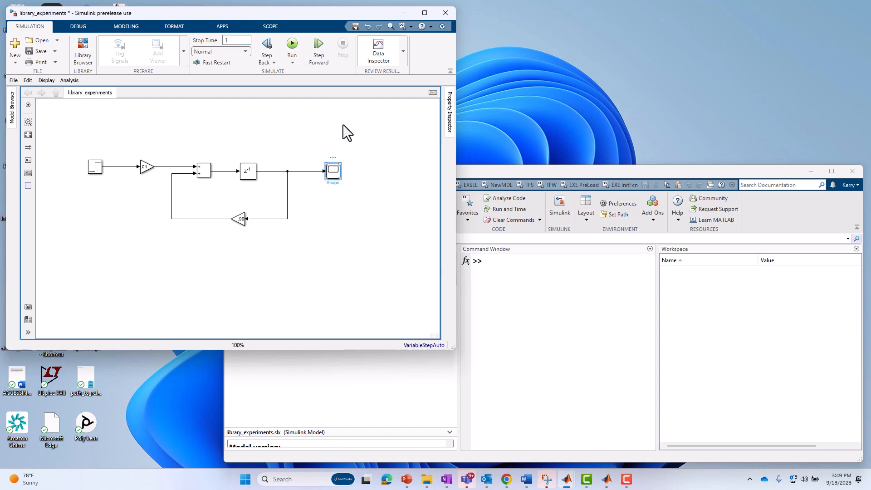
pyautogui.moveTo(426, 123); pyautogui.dragTo(589, 17)
pyautogui.click(504, 41)
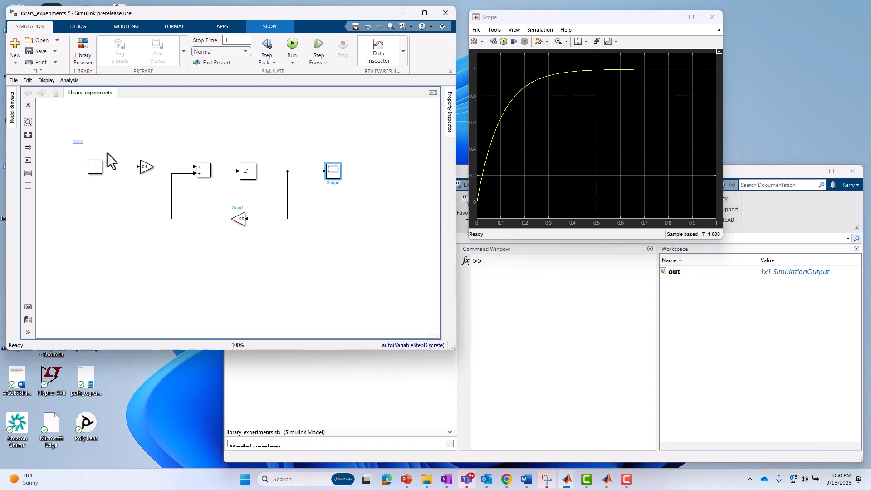
# Move the whole block diagram up on the canvas and extend the model window downward.
pyautogui.moveTo(73, 140); pyautogui.dragTo(355, 241)
pyautogui.press('Up')
pyautogui.press('Up')
pyautogui.press('Up')
pyautogui.press('Up')
pyautogui.press('Up')
pyautogui.press('Up')
pyautogui.press('Up')
pyautogui.press('Up')
pyautogui.press('Up')
pyautogui.press('Up')
pyautogui.press('Up')
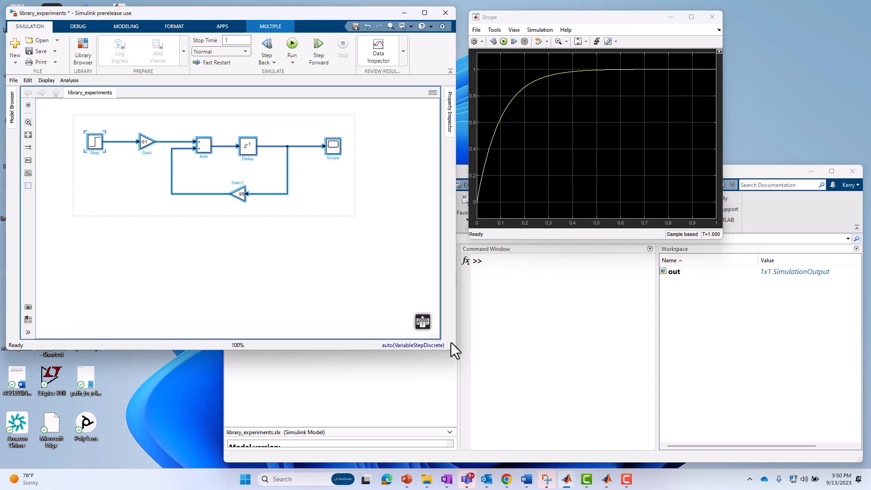
pyautogui.moveTo(455, 352); pyautogui.dragTo(453, 467)
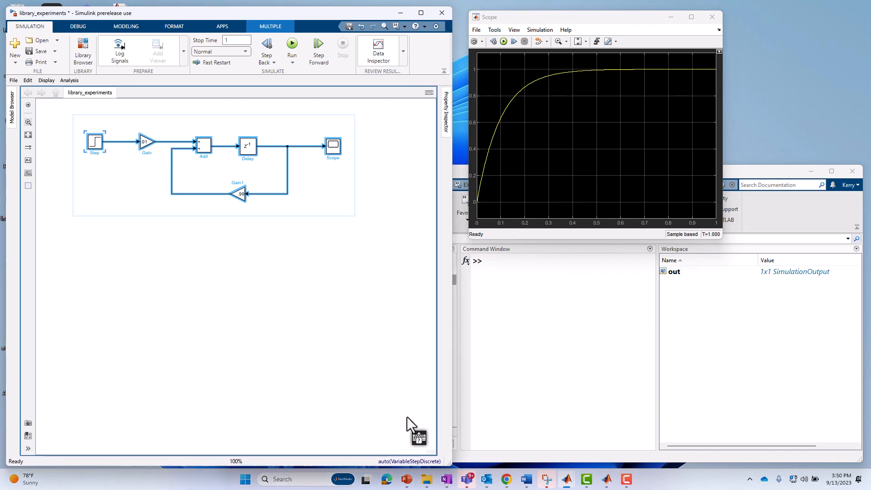
# Enlarge the feedback Gain and the input Gain so their values are readable, and move the Step block away from the input Gain.
pyautogui.click(247, 298)
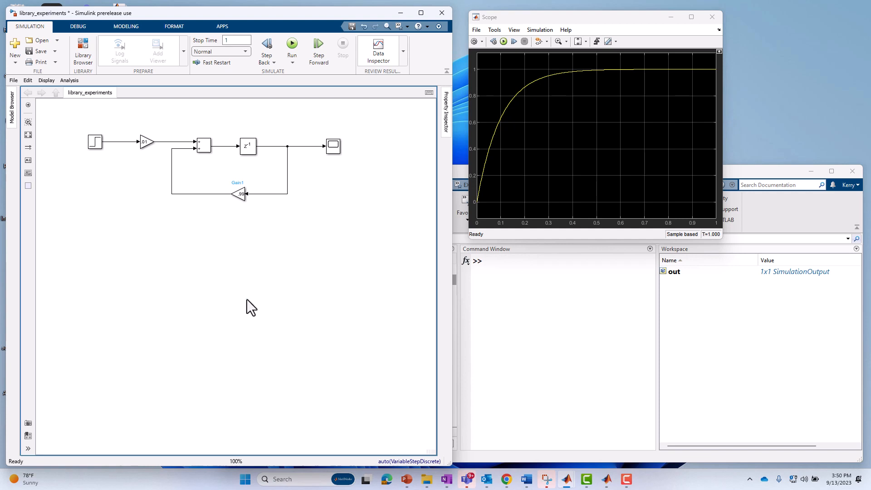
pyautogui.click(241, 194)
pyautogui.moveTo(246, 200); pyautogui.dragTo(257, 208)
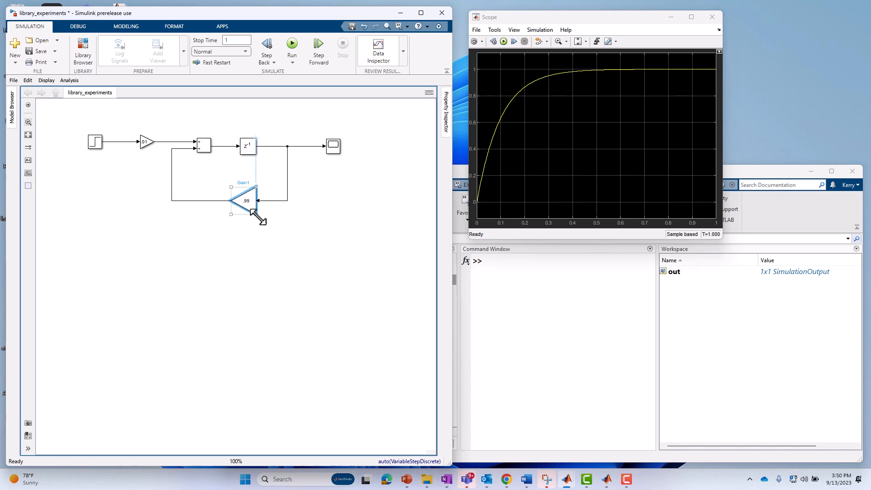
pyautogui.click(146, 144)
pyautogui.moveTo(140, 150); pyautogui.dragTo(128, 154)
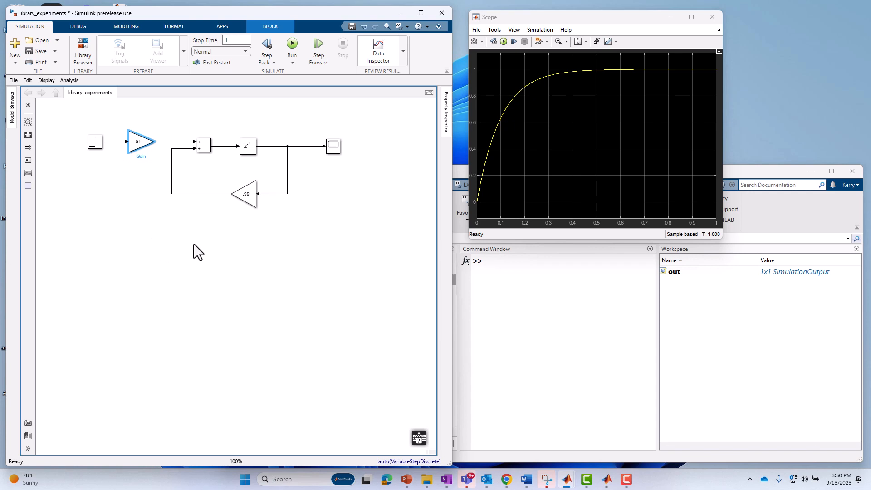
pyautogui.click(126, 188)
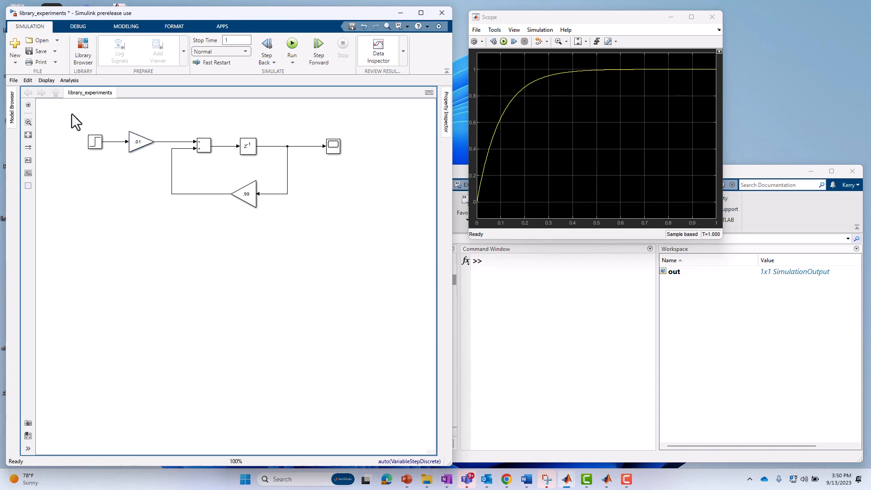
pyautogui.moveTo(96, 146); pyautogui.dragTo(84, 146)
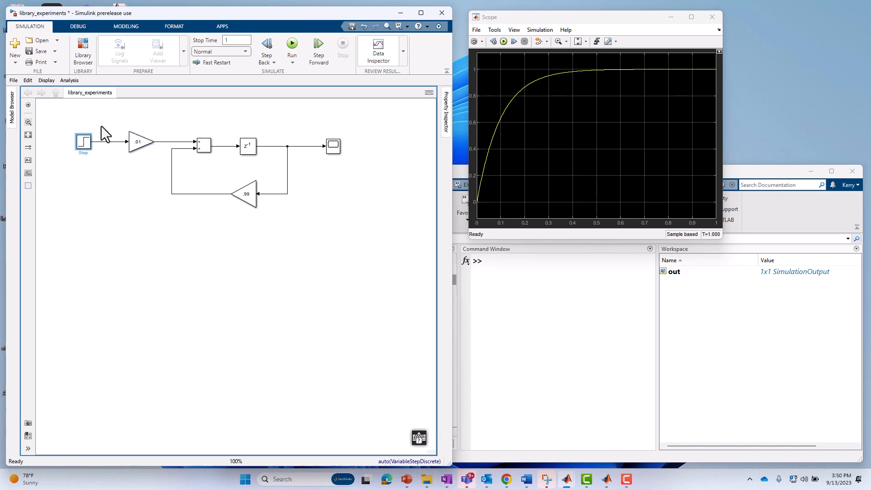
# Duplicate the filter's Gain, Add, Delay and feedback Gain blocks below the original, and group the copy into a subsystem.
pyautogui.moveTo(113, 107); pyautogui.dragTo(312, 227)
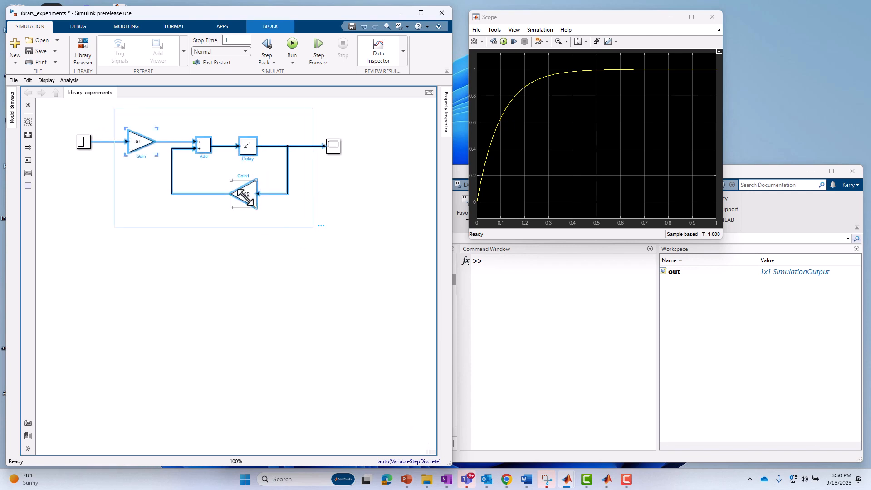
pyautogui.moveTo(248, 197); pyautogui.dragTo(256, 299)
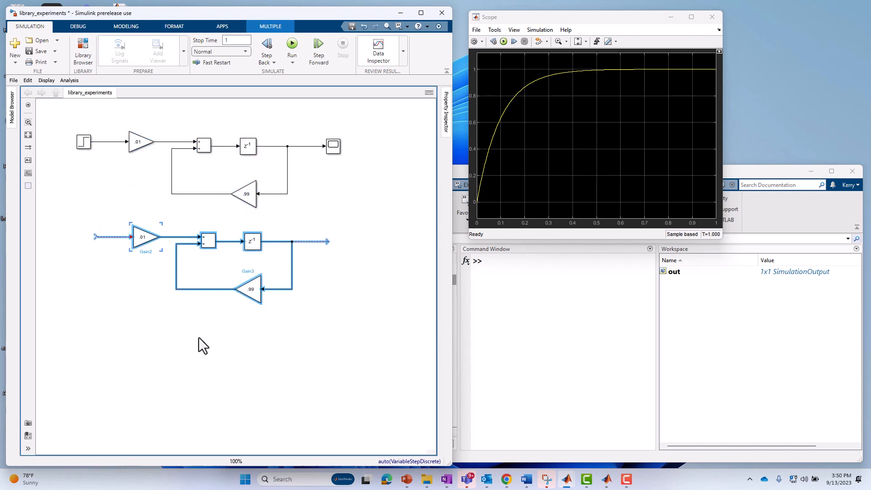
pyautogui.click(198, 342)
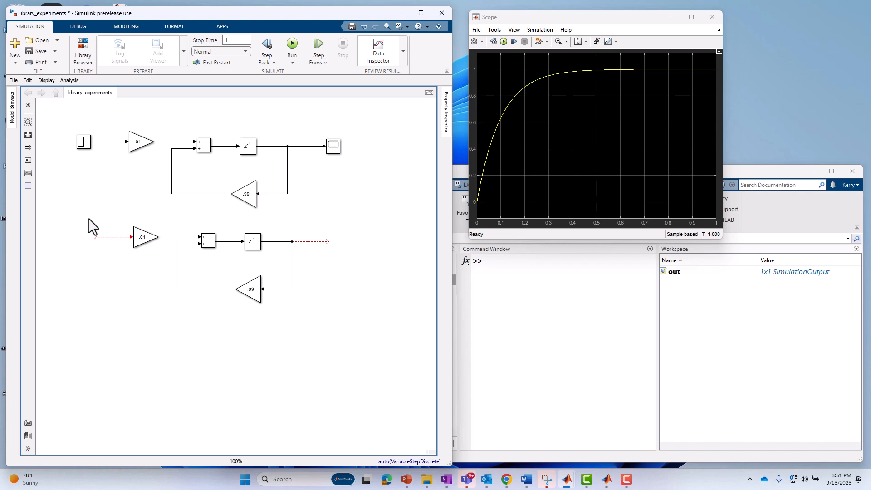
pyautogui.moveTo(89, 219); pyautogui.dragTo(340, 320)
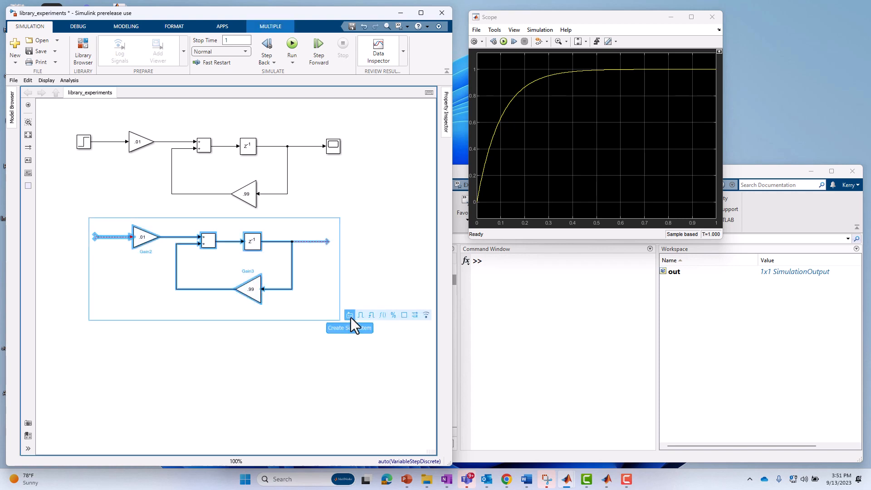
pyautogui.click(350, 315)
pyautogui.moveTo(221, 267); pyautogui.dragTo(257, 276)
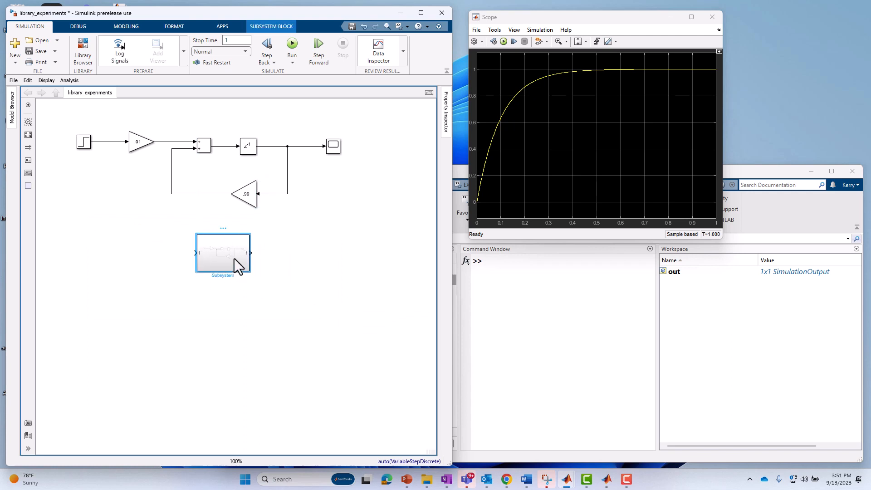
# Rename the subsystem's input port to U and its output port to Y, and return to the top level of the model.
pyautogui.doubleClick(234, 259)
pyautogui.click(108, 255)
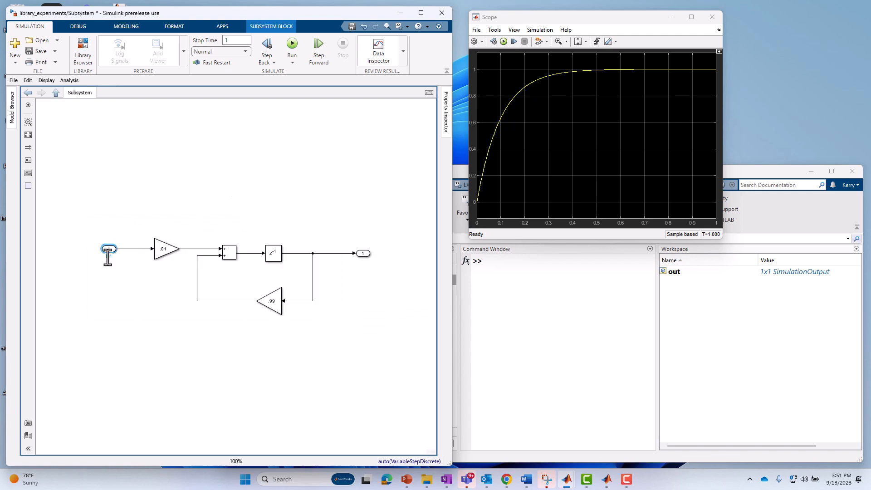
pyautogui.click(365, 257)
pyautogui.click(363, 261)
pyautogui.write('Y')
pyautogui.click(83, 102)
pyautogui.click(57, 94)
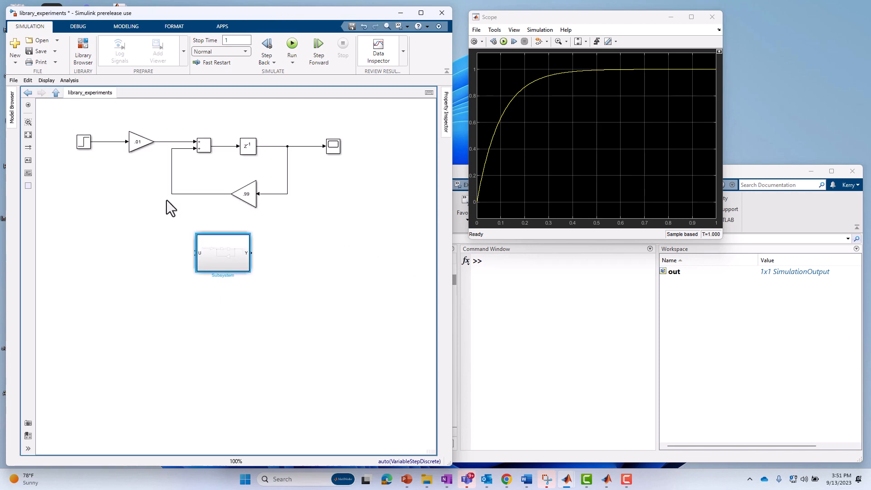
# Rename the subsystem block as Leaky Integrator SS.
pyautogui.click(228, 275)
pyautogui.write('Leak')
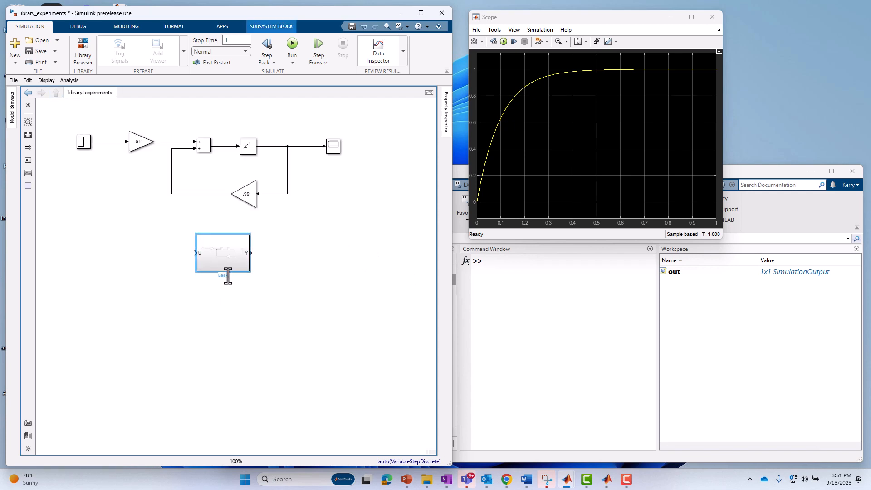
pyautogui.write('y Integrator SS')
pyautogui.click(184, 285)
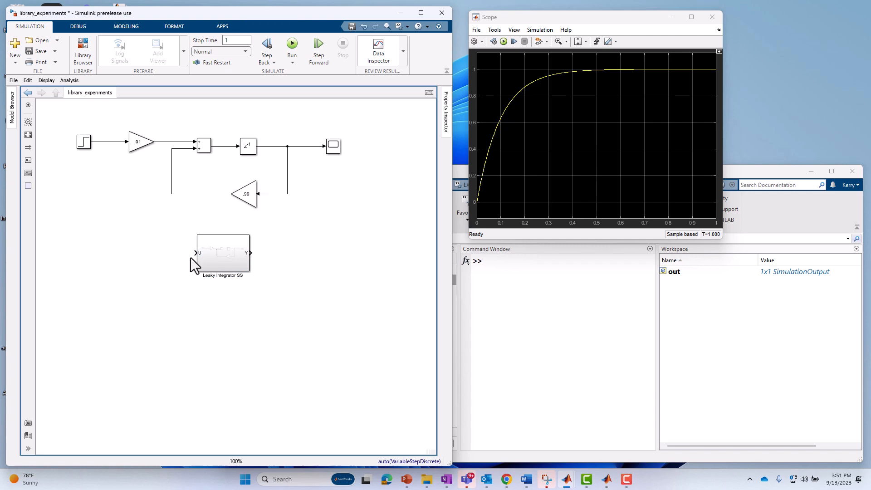
pyautogui.moveTo(194, 252); pyautogui.dragTo(107, 142)
pyautogui.moveTo(249, 252); pyautogui.dragTo(326, 150)
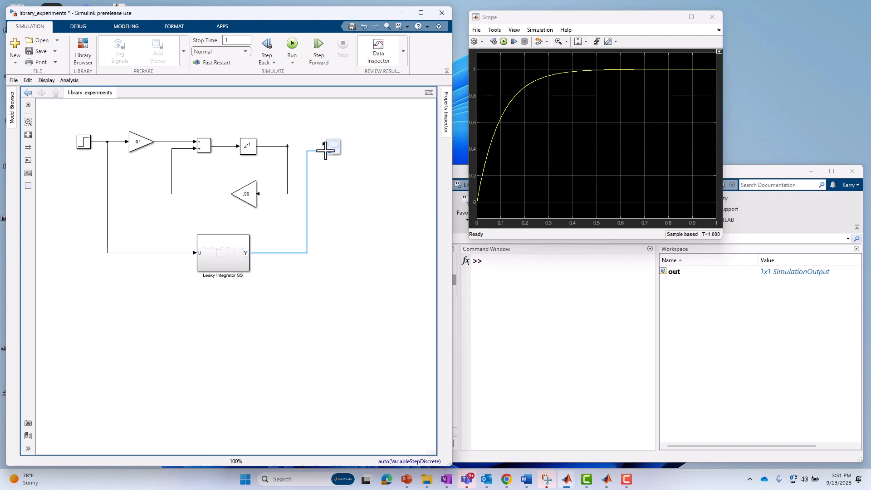
pyautogui.moveTo(325, 150); pyautogui.dragTo(326, 150)
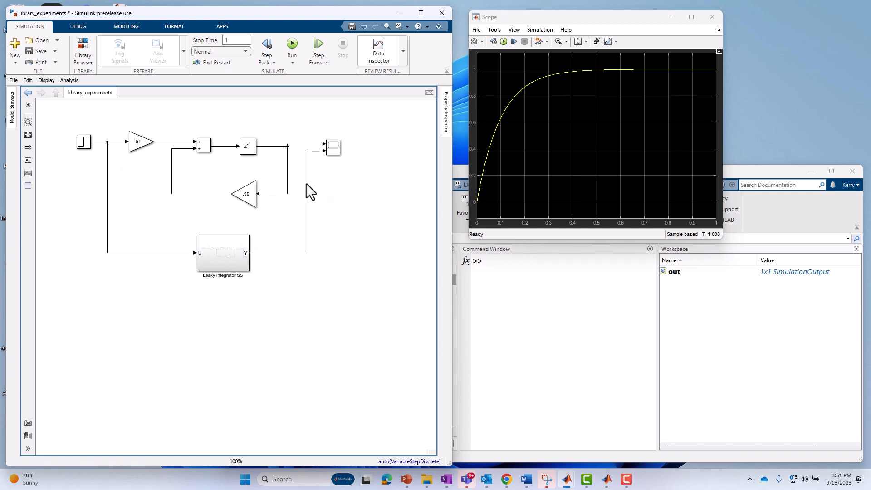
pyautogui.hotkey('ctrl', 'z')
pyautogui.hotkey('ctrl', 'z')
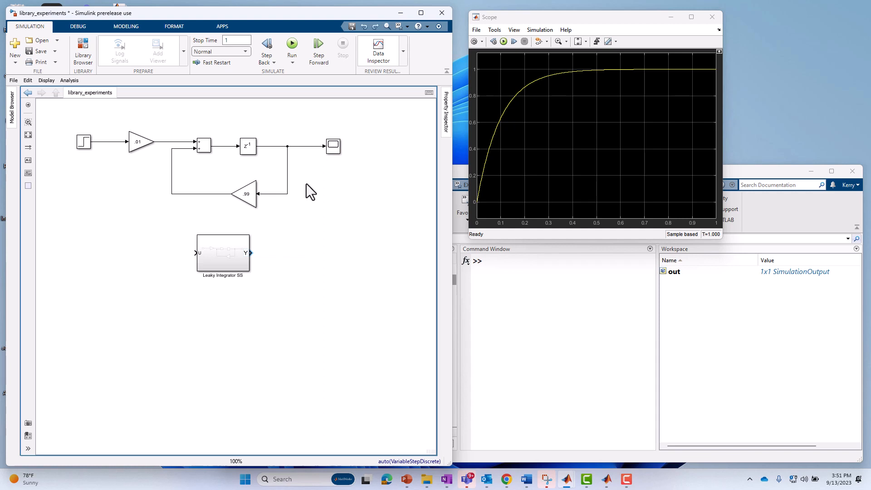
# Copy the Step and Scope blocks to either side of Leaky Integrator SS and wire them to its U and Y ports.
pyautogui.moveTo(83, 142); pyautogui.dragTo(121, 252)
pyautogui.moveTo(327, 145); pyautogui.dragTo(328, 252)
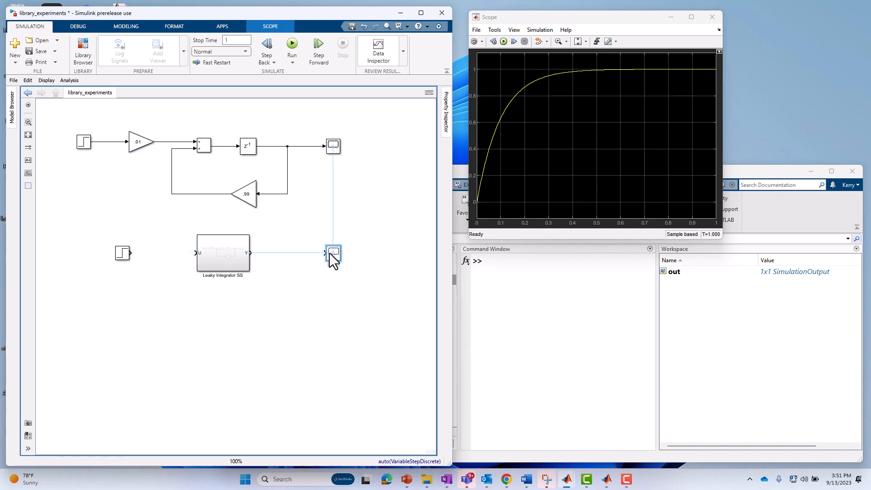
pyautogui.moveTo(131, 253); pyautogui.dragTo(196, 252)
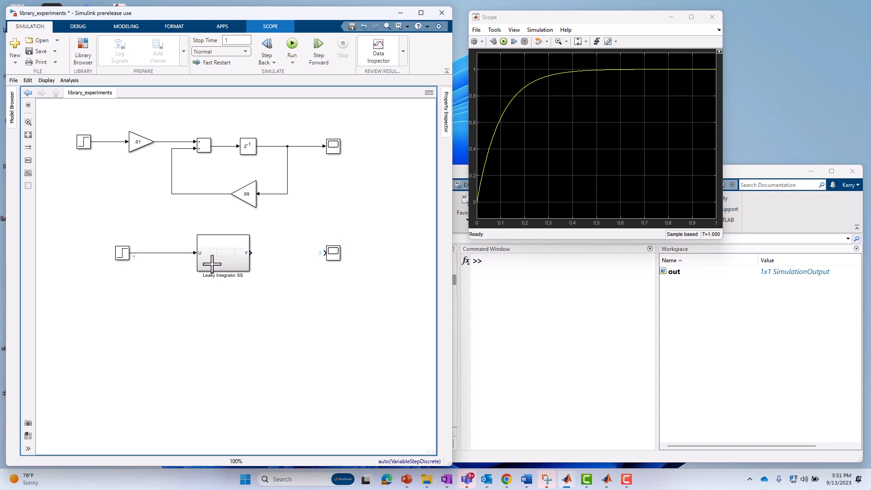
pyautogui.moveTo(252, 255); pyautogui.dragTo(326, 253)
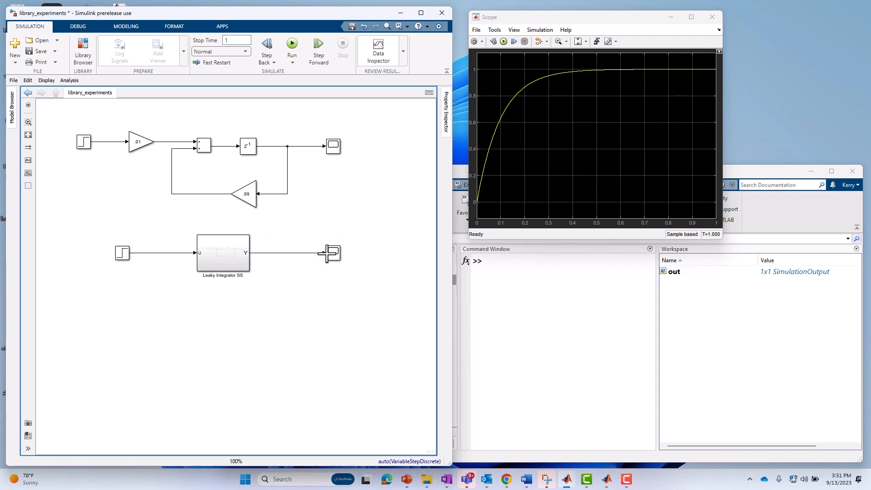
# Run the simulation, compare the subsystem's Scope plot with the original filter's plot, and close the subsystem's Scope window.
pyautogui.click(294, 44)
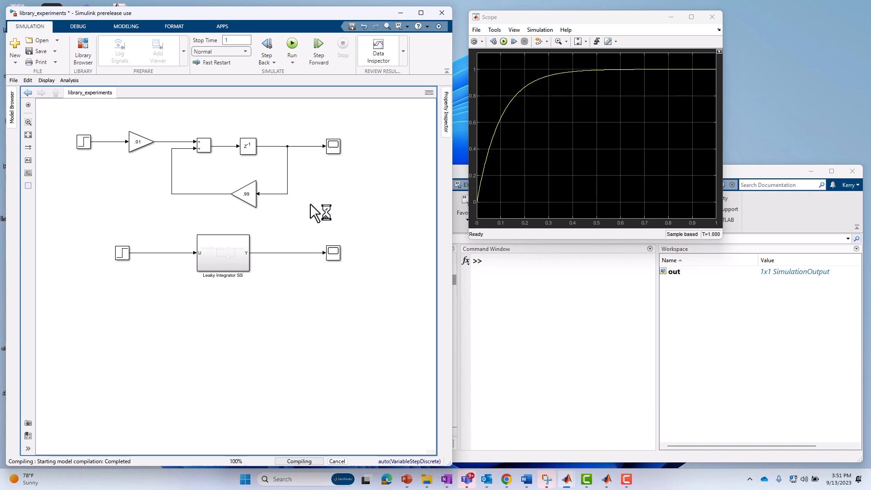
pyautogui.doubleClick(332, 253)
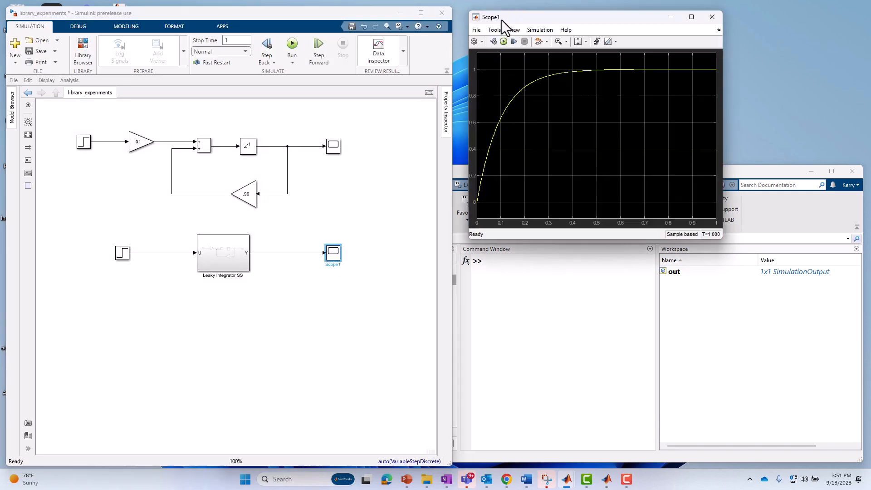
pyautogui.moveTo(501, 20); pyautogui.dragTo(506, 245)
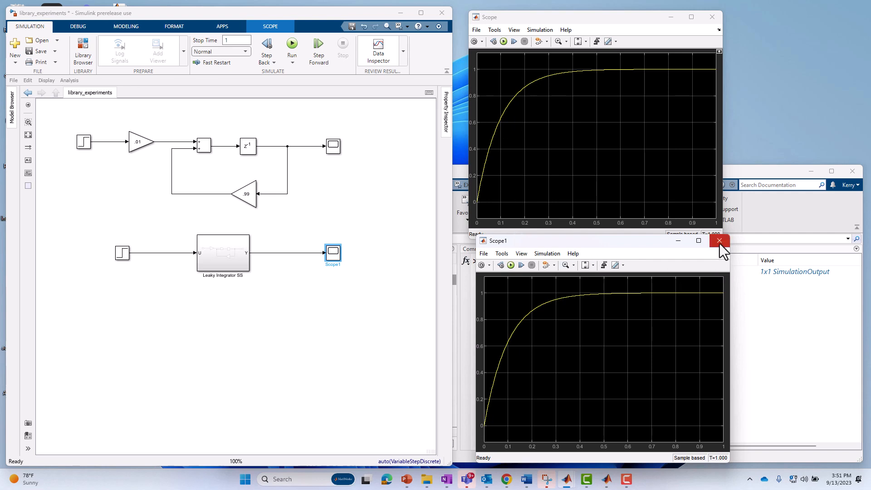
pyautogui.click(720, 241)
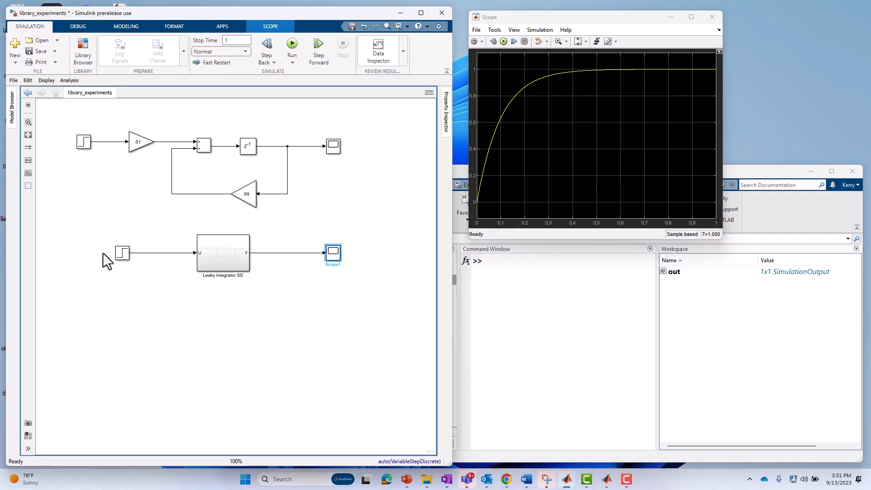
# Nudge the lower Step block and the Leaky Integrator SS subsystem slightly left, away from the lower Scope.
pyautogui.click(121, 250)
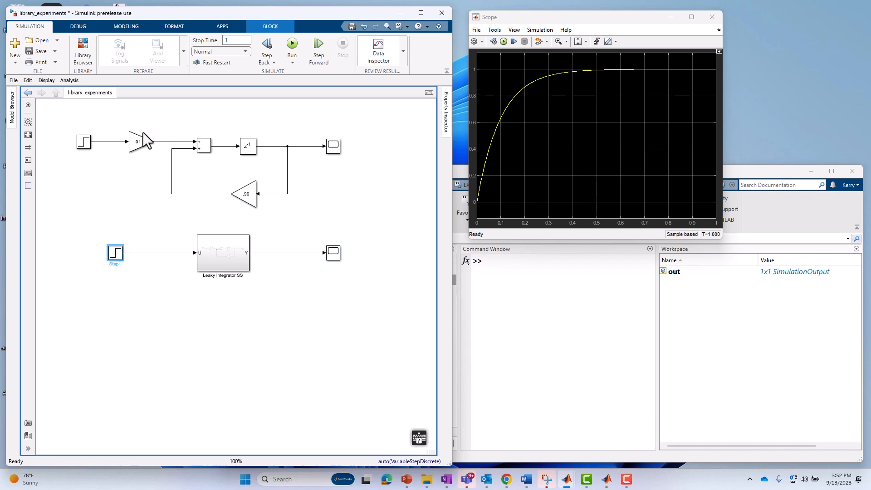
pyautogui.moveTo(114, 122); pyautogui.dragTo(308, 225)
pyautogui.click(222, 252)
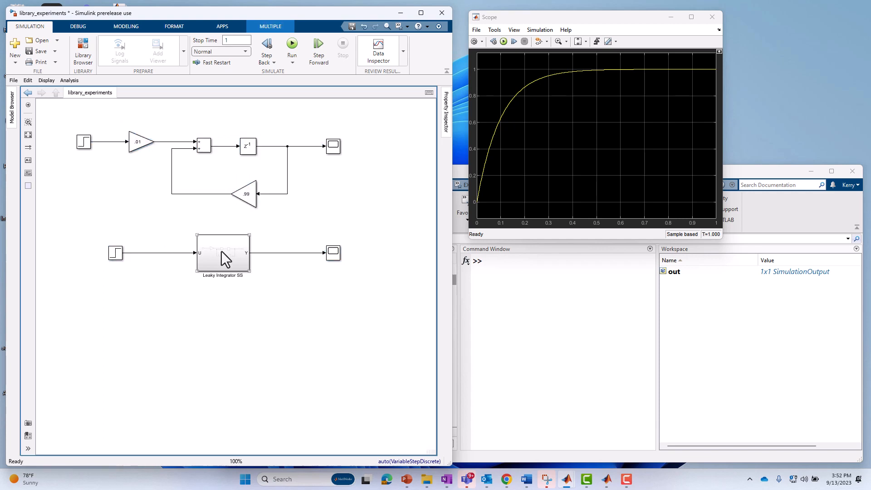
pyautogui.press('Left')
pyautogui.press('Left')
pyautogui.press('Left')
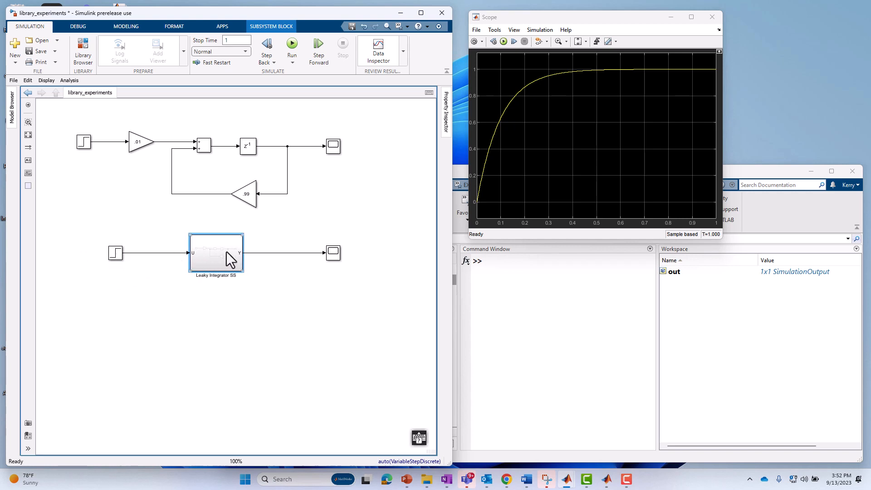
pyautogui.moveTo(226, 251); pyautogui.dragTo(112, 403)
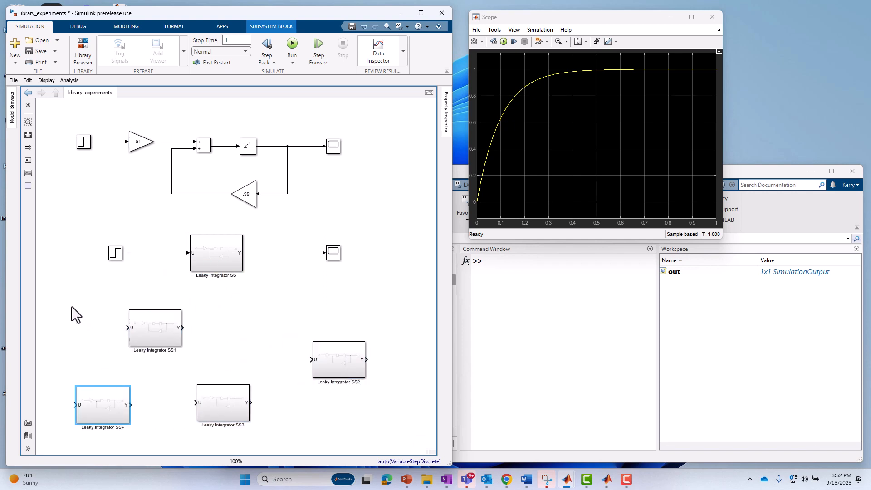
pyautogui.moveTo(72, 306); pyautogui.dragTo(369, 425)
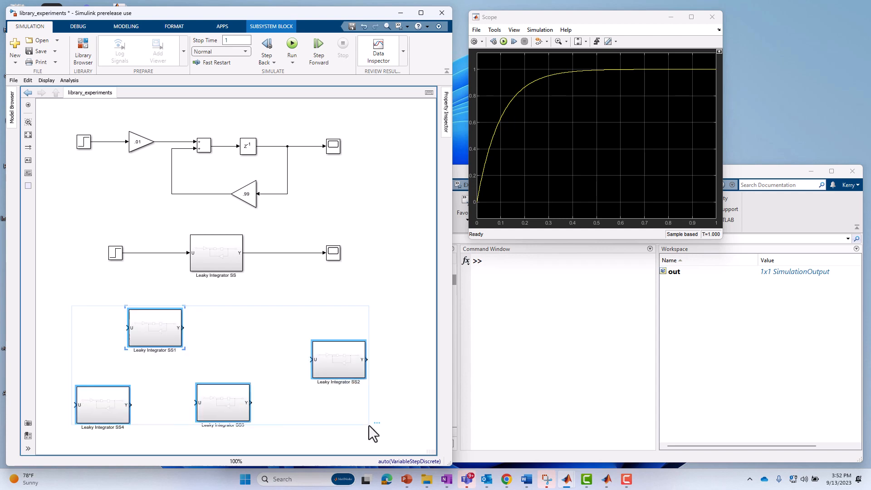
pyautogui.press('Delete')
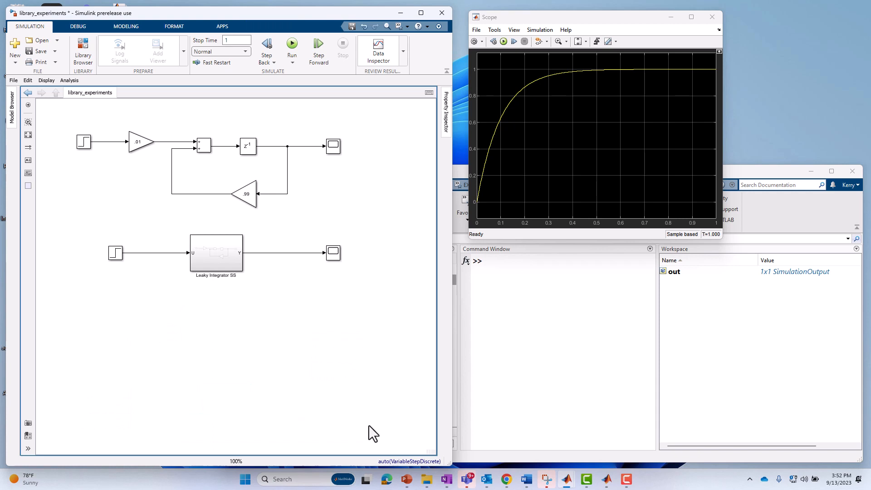
# Place three copies of Leaky Integrator SS below the original, open the first copy, and select its input Gain block.
pyautogui.moveTo(220, 267); pyautogui.dragTo(203, 418)
pyautogui.doubleClick(135, 325)
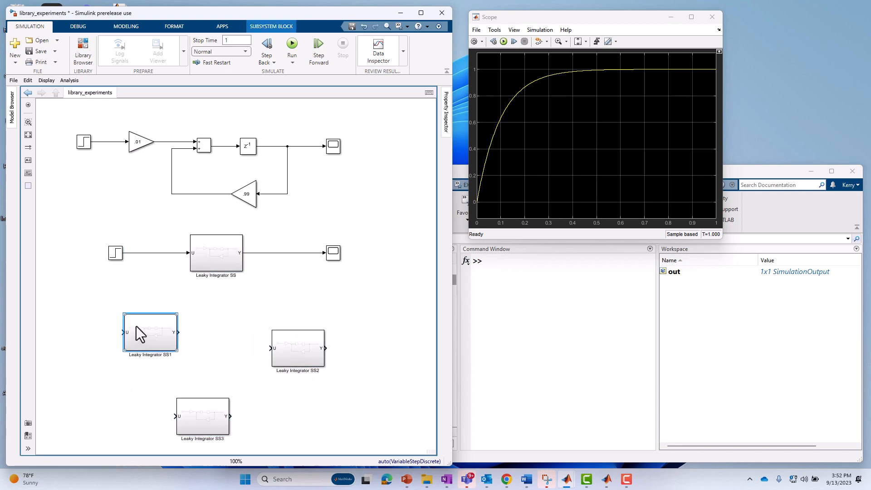
pyautogui.doubleClick(165, 250)
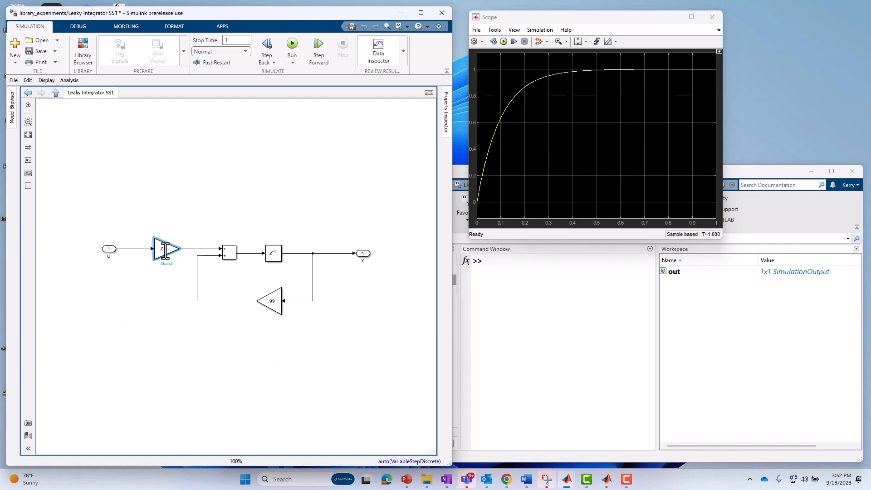
pyautogui.click(412, 347)
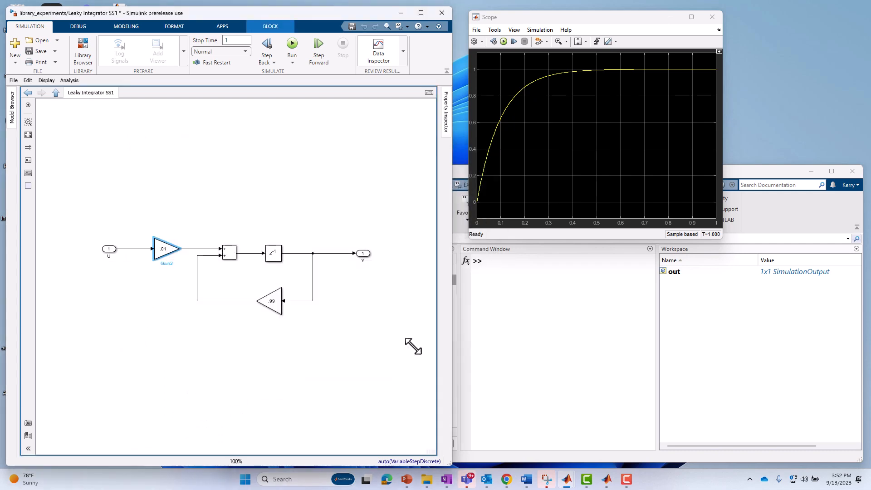
# Set the Sum block's list of signs to +- inside Leaky Integrator SS1, and return to the top-level model.
pyautogui.doubleClick(229, 252)
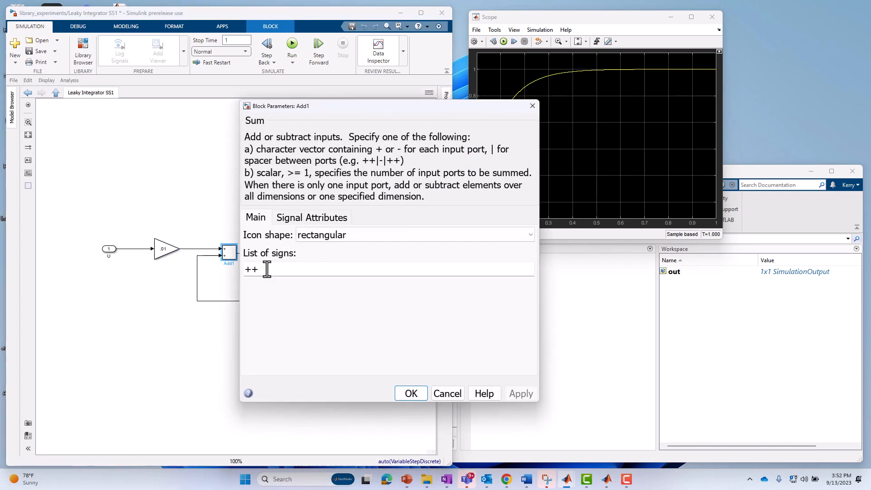
pyautogui.press('Delete')
pyautogui.write('-')
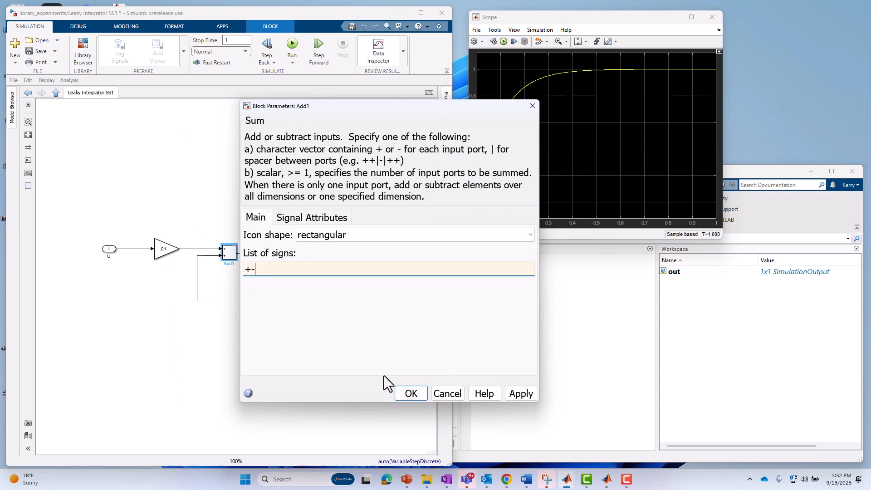
pyautogui.click(409, 393)
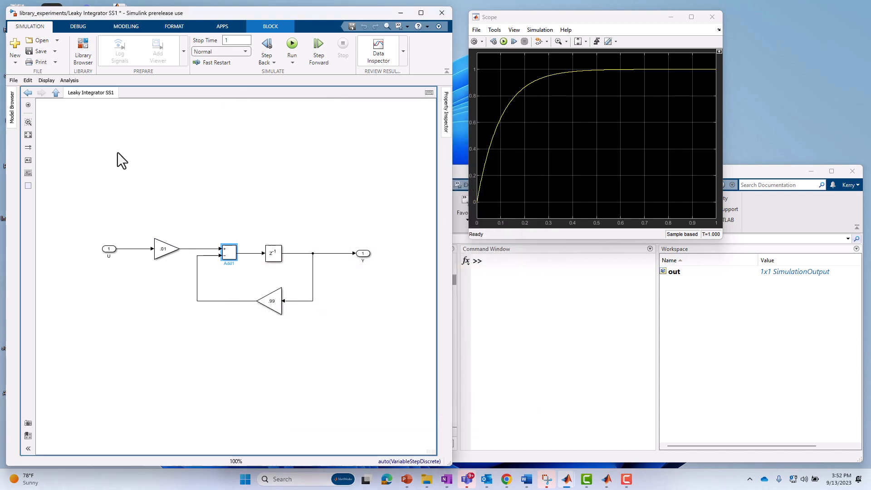
pyautogui.click(56, 93)
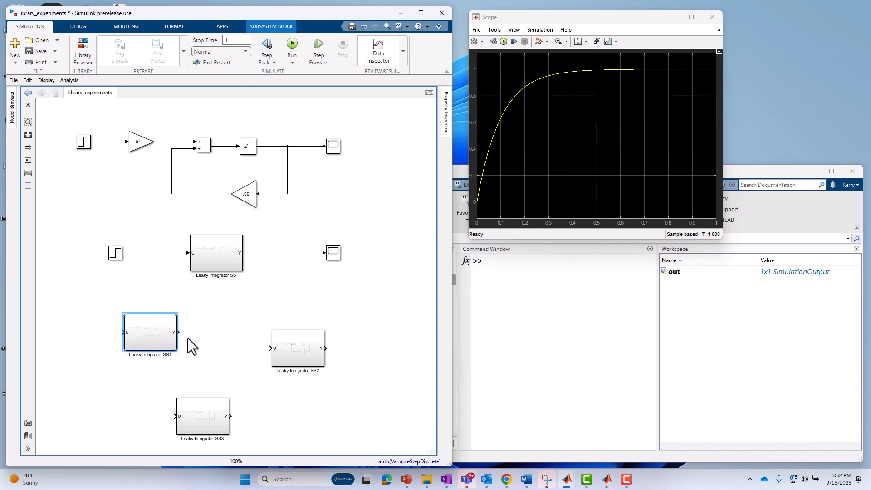
# Place Leaky Integrator SS1 beneath the original and wire it from the lower Step's signal to a second input on the lower Scope.
pyautogui.moveTo(306, 351); pyautogui.dragTo(315, 412)
pyautogui.moveTo(157, 336); pyautogui.dragTo(163, 252)
pyautogui.moveTo(243, 316); pyautogui.dragTo(325, 260)
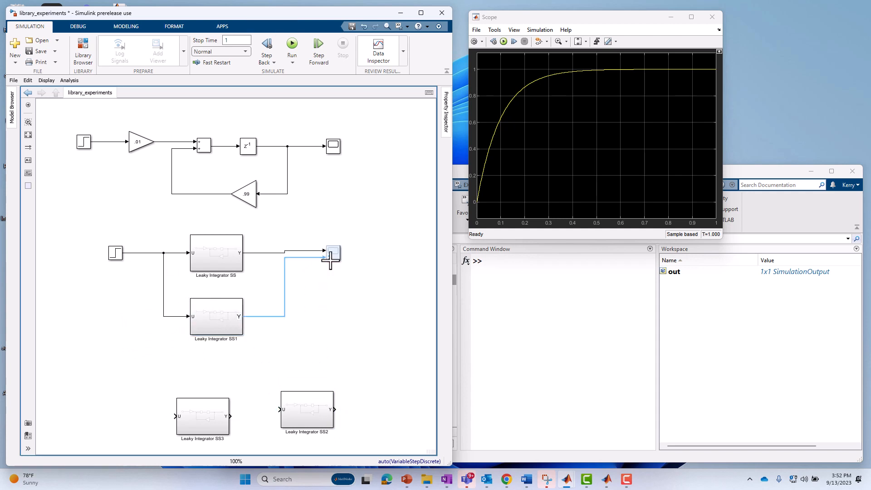
pyautogui.click(333, 258)
# Run the simulation and open the lower Scope beside the original filter's Scope to compare both subsystem outputs.
pyautogui.click(291, 44)
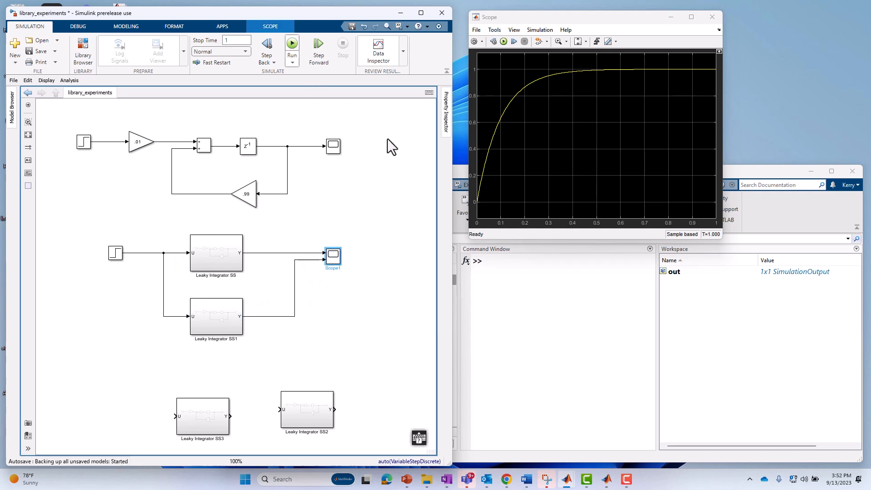
pyautogui.moveTo(518, 18); pyautogui.dragTo(519, 44)
pyautogui.doubleClick(330, 257)
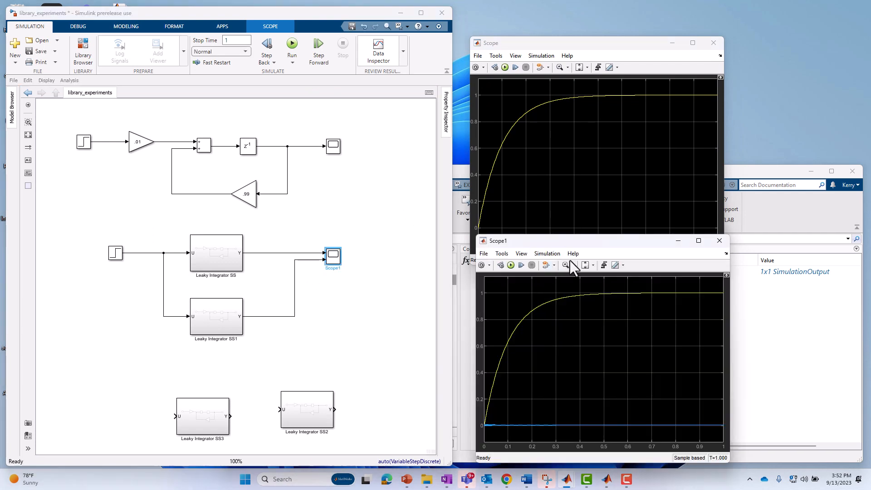
# Change the Scope1 layout to two vertically stacked displays and scale the axes to fit the signals.
pyautogui.click(521, 254)
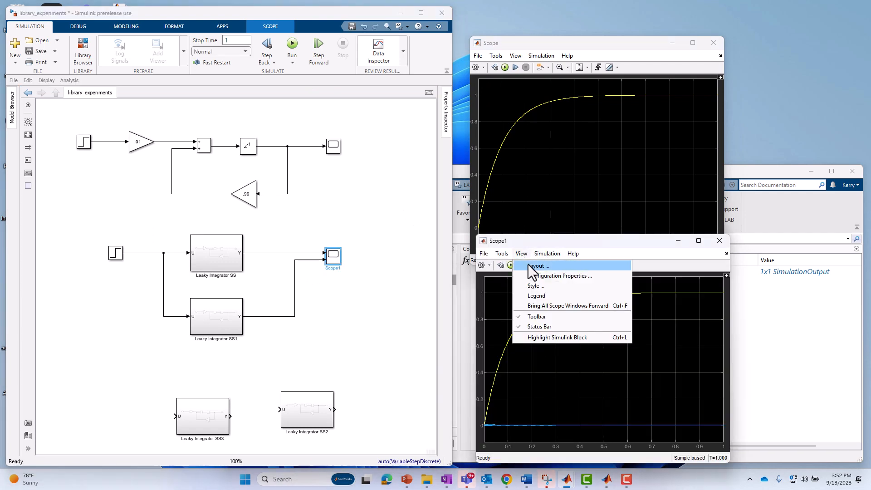
pyautogui.click(531, 266)
pyautogui.click(543, 289)
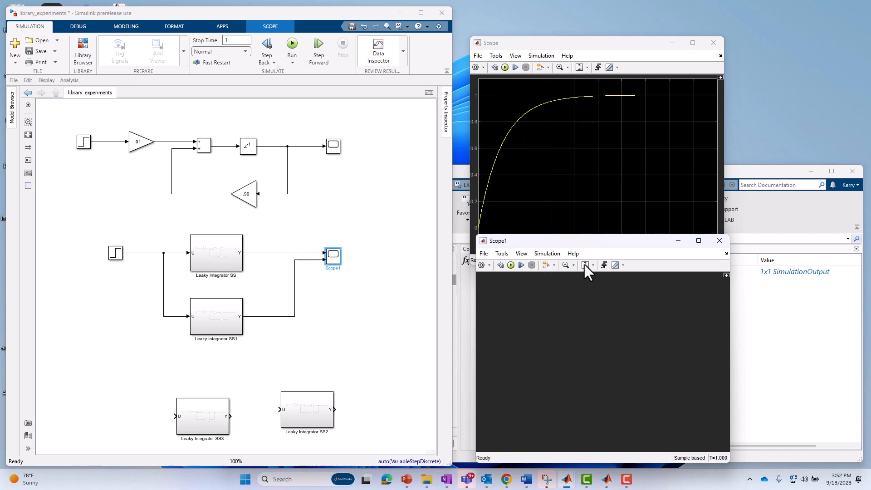
pyautogui.click(584, 265)
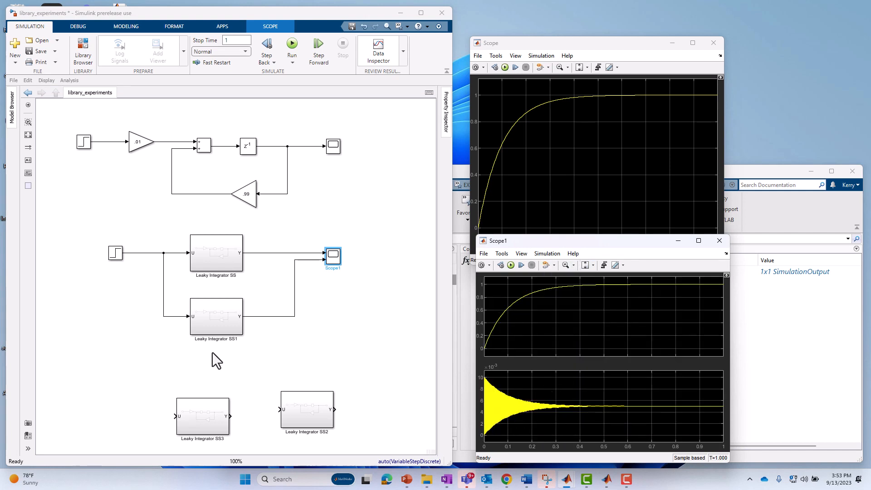
# Close the Scope1 window and delete the three subsystem copies, the lower Scope block and the leftover wires.
pyautogui.click(719, 240)
pyautogui.click(205, 322)
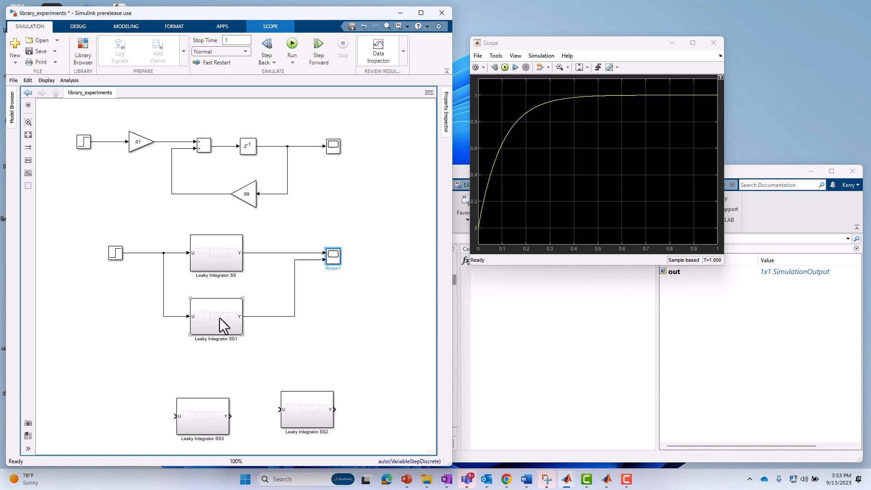
pyautogui.click(219, 318)
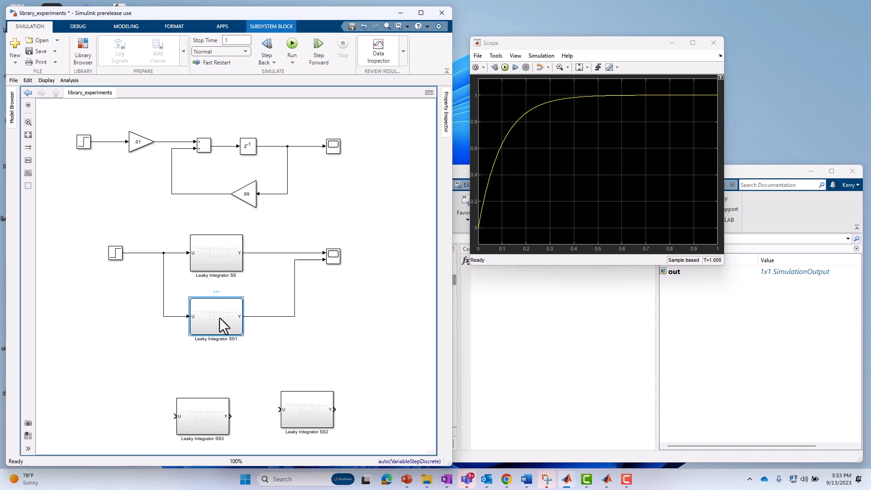
pyautogui.press('Delete')
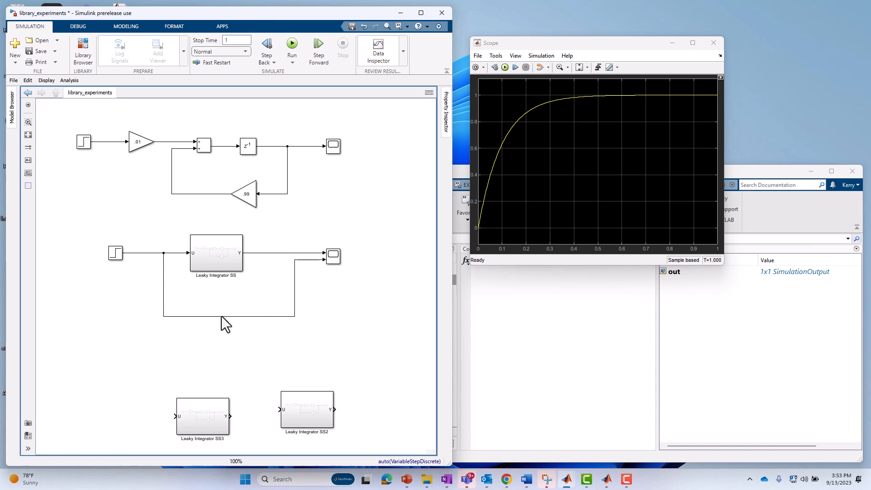
pyautogui.moveTo(147, 307); pyautogui.dragTo(308, 334)
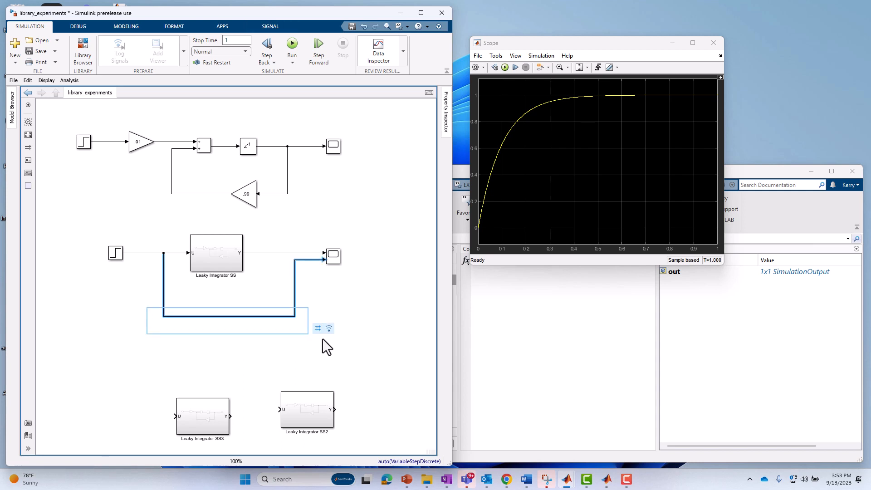
pyautogui.moveTo(303, 238); pyautogui.dragTo(347, 282)
pyautogui.press('Delete')
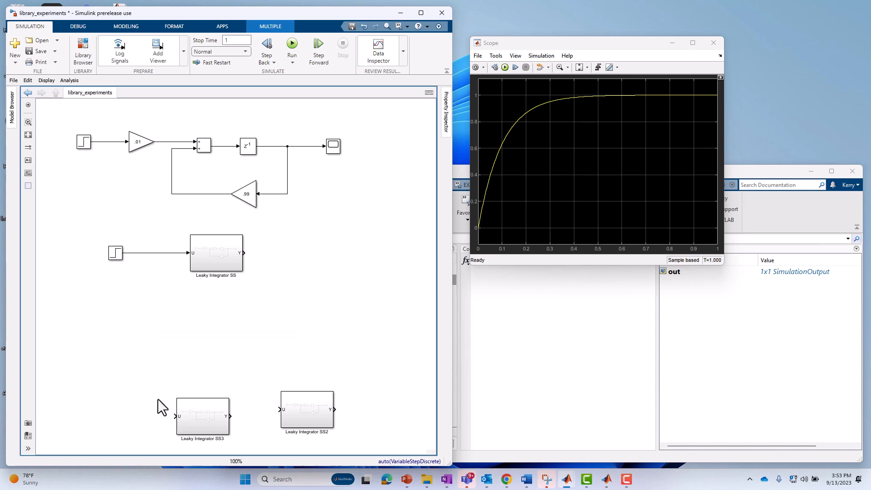
pyautogui.moveTo(157, 399); pyautogui.dragTo(327, 434)
pyautogui.press('Delete')
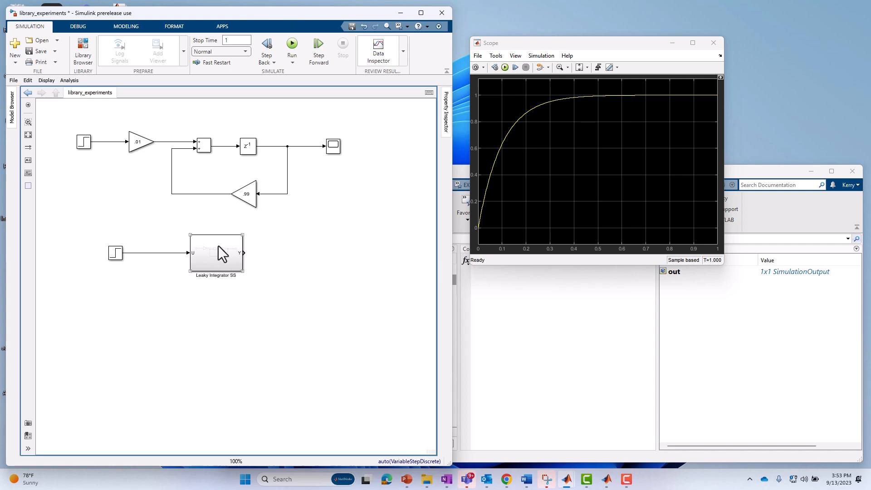
# Open Leaky Integrator SS, examine its feedforward and feedback Gain blocks, and return to the top-level model.
pyautogui.doubleClick(216, 248)
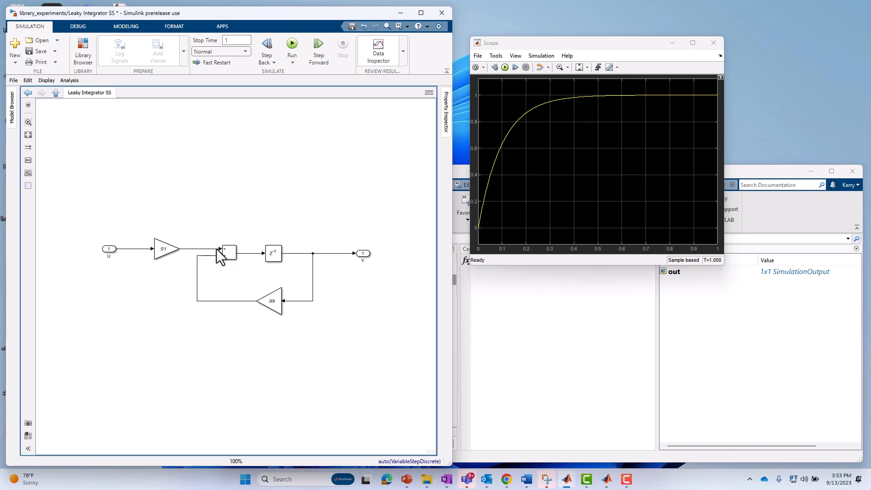
pyautogui.click(163, 246)
pyautogui.click(280, 302)
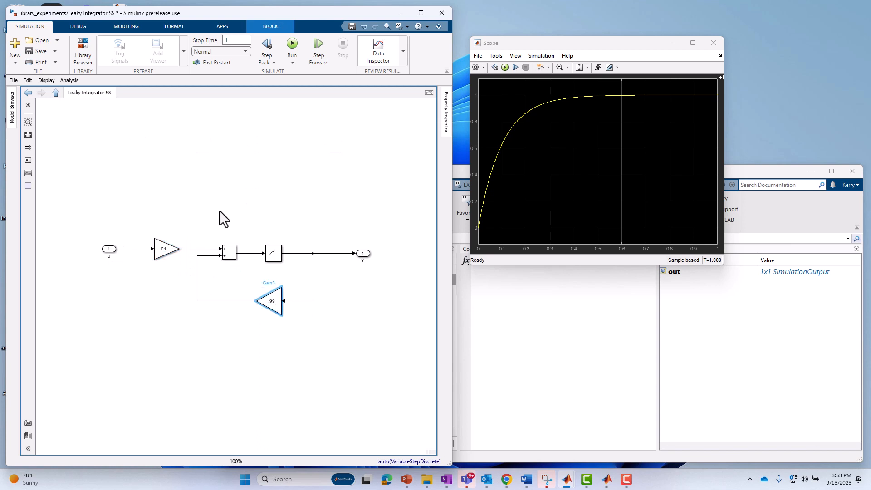
pyautogui.click(203, 190)
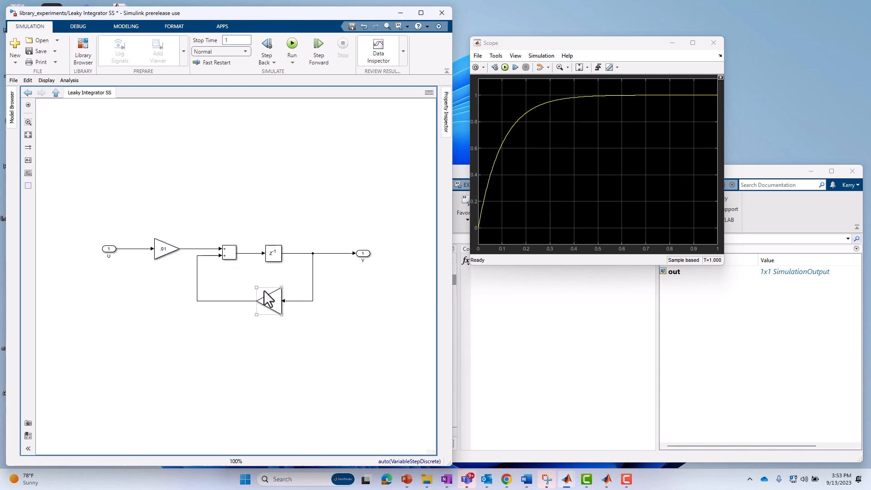
pyautogui.click(55, 93)
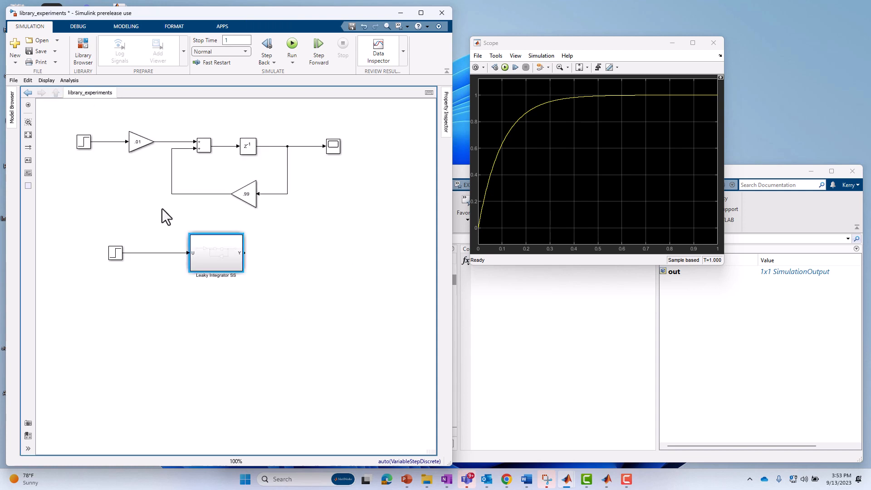
# Copy Leaky Integrator SS directly below the original and start creating a mask for the copy in the Mask Editor.
pyautogui.click(226, 250)
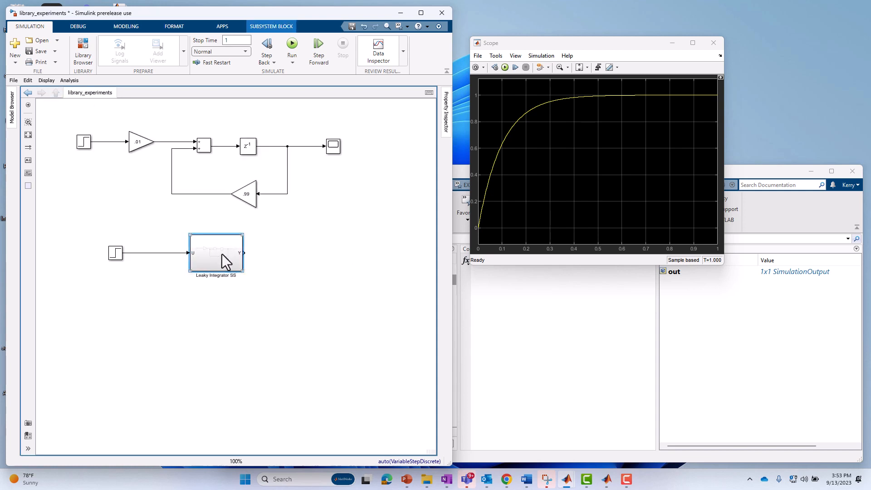
pyautogui.moveTo(221, 254); pyautogui.dragTo(221, 322)
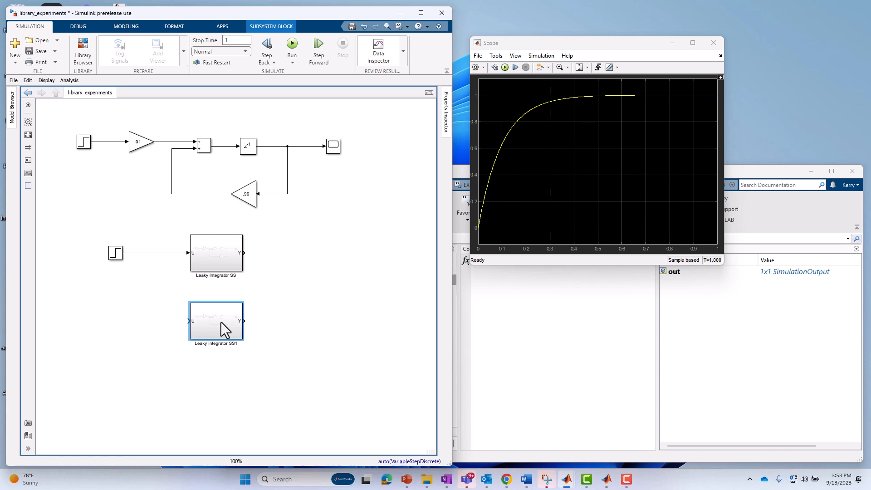
pyautogui.rightClick(221, 322)
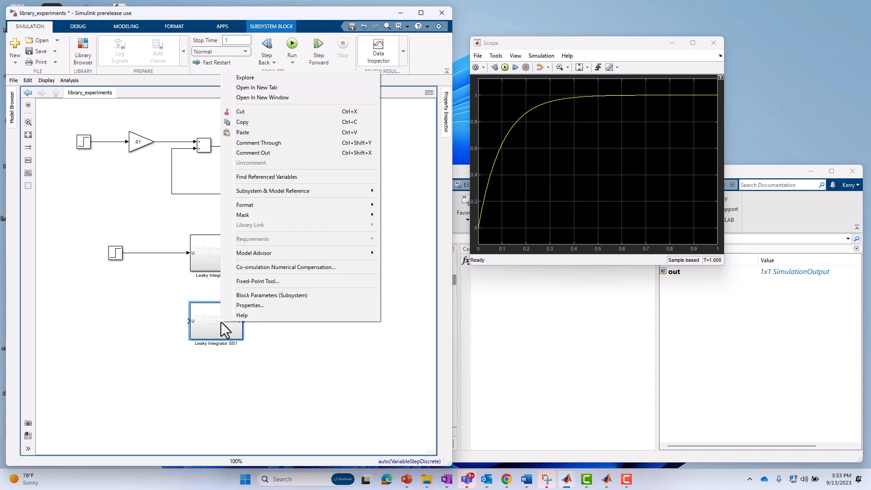
pyautogui.moveTo(277, 214)
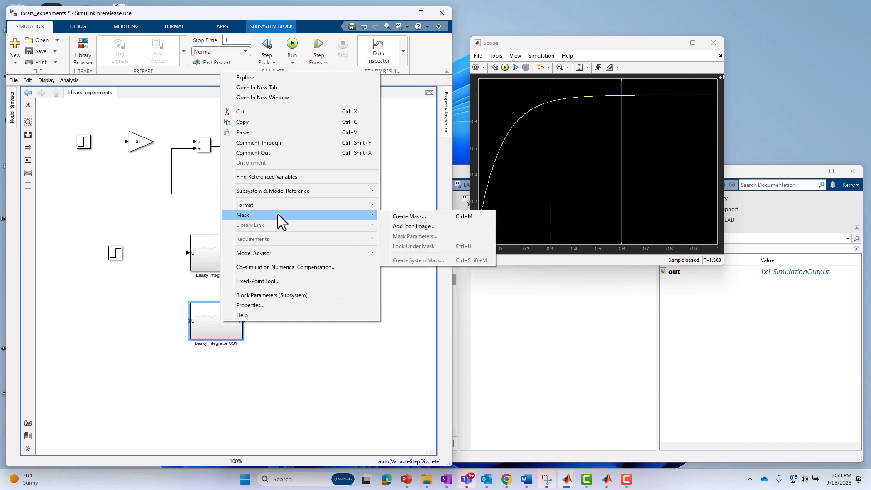
pyautogui.click(412, 215)
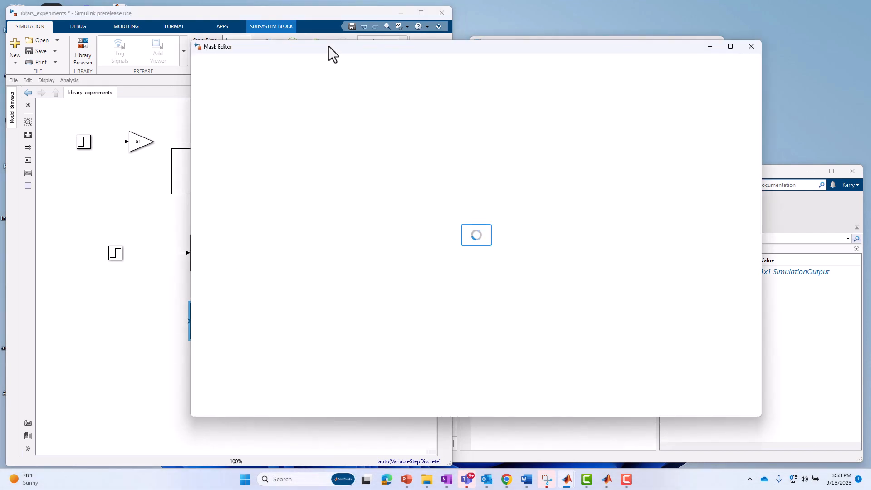
pyautogui.moveTo(328, 46); pyautogui.dragTo(430, 10)
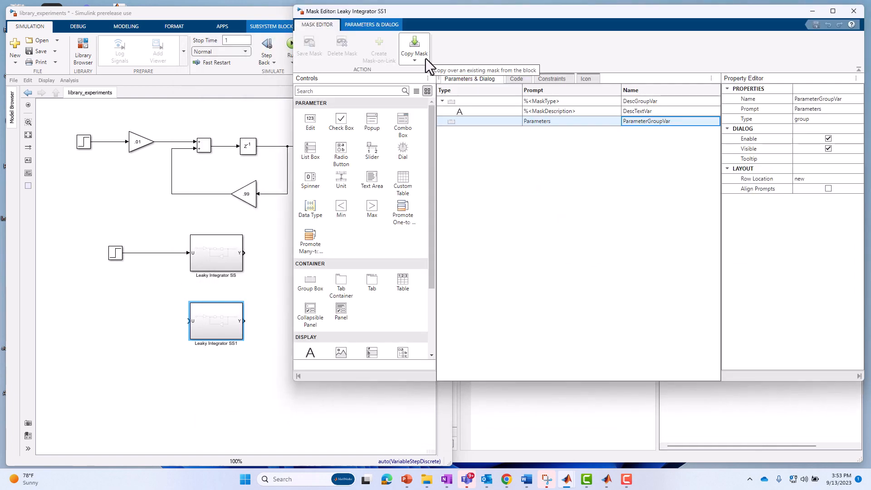
# Add an Edit parameter to the Leaky Integrator SS1 mask with the prompt Feedforward Gain.
pyautogui.click(309, 120)
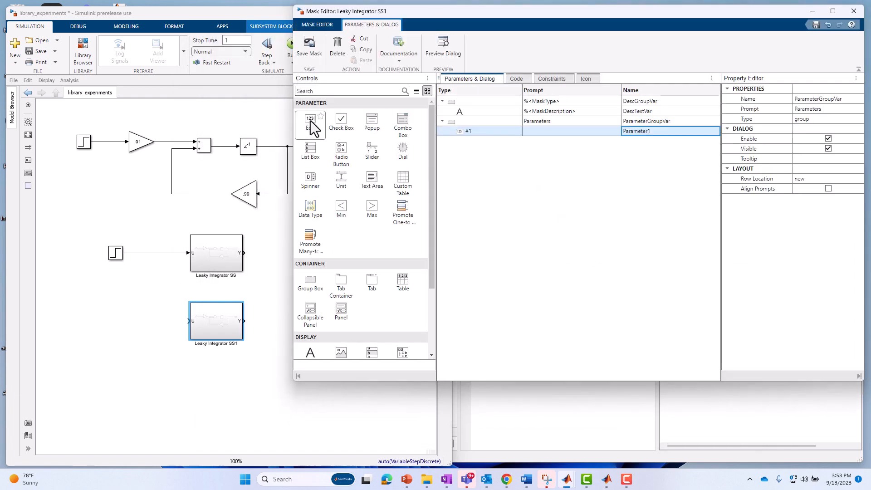
pyautogui.click(546, 131)
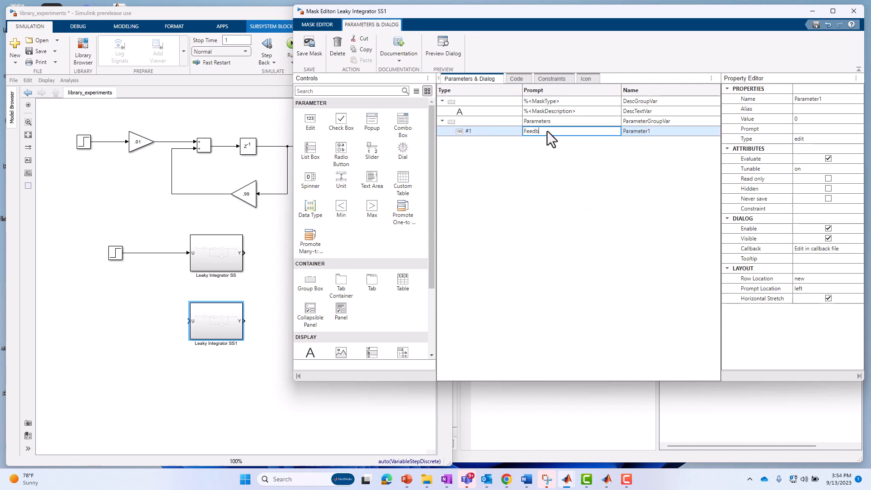
pyautogui.write('Feedb')
pyautogui.press('BackSpace')
pyautogui.write('fow')
pyautogui.press('BackSpace')
pyautogui.write('rward Gain')
# Name the Feedforward Gain parameter FF and set its value to .02.
pyautogui.click(634, 127)
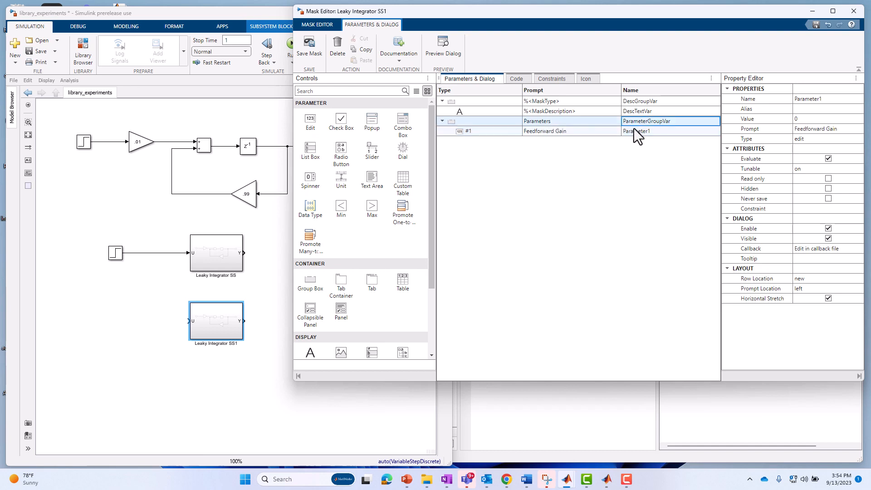
pyautogui.click(630, 131)
pyautogui.write('FF')
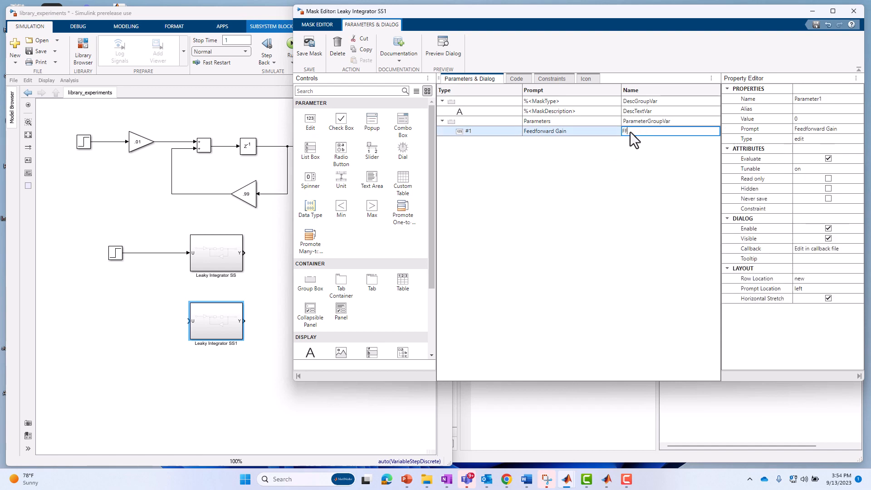
pyautogui.click(808, 117)
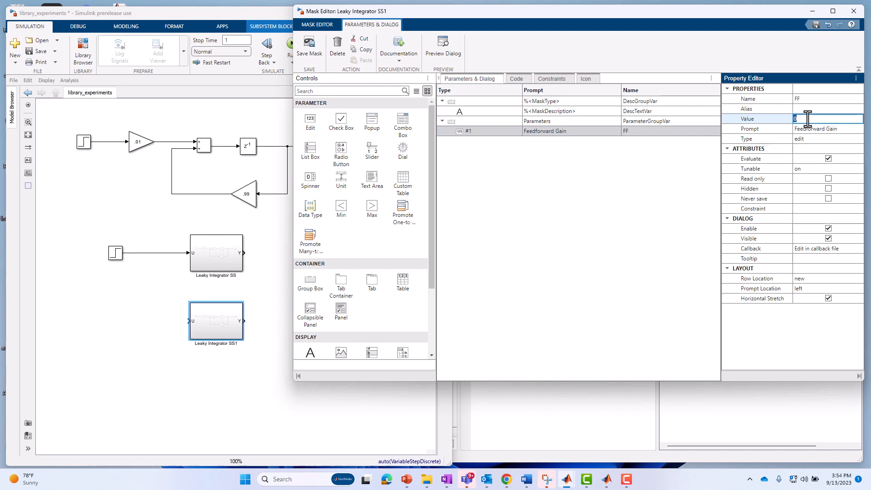
pyautogui.press('BackSpace')
pyautogui.write('.02')
pyautogui.moveTo(749, 17); pyautogui.dragTo(667, 22)
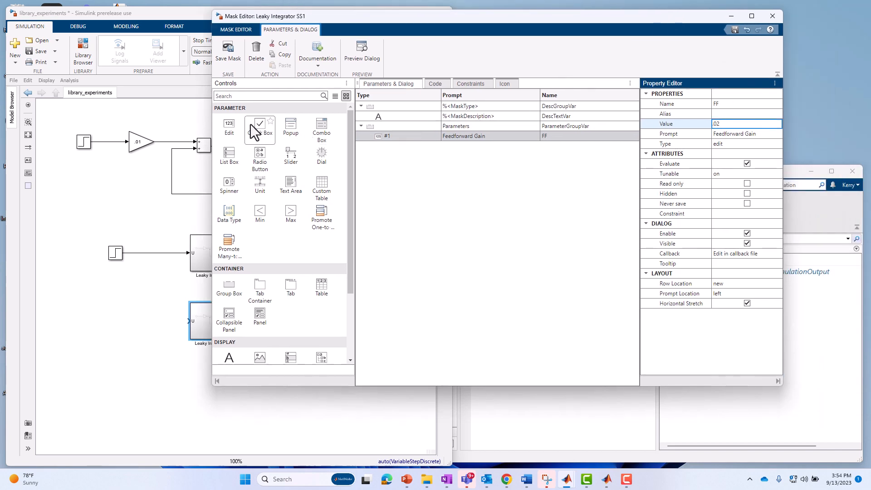
# Add a second Edit parameter to the Leaky Integrator SS1 mask with the prompt Feedback Gain and the name FB.
pyautogui.moveTo(228, 127); pyautogui.dragTo(395, 155)
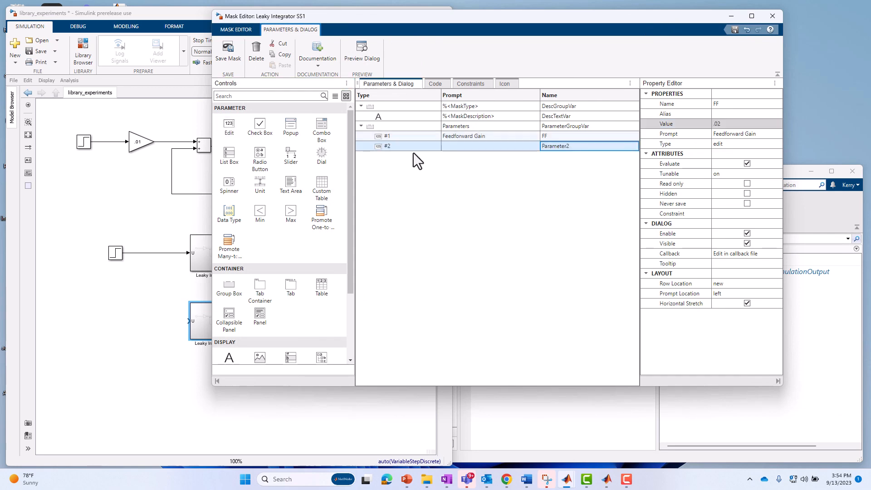
pyautogui.click(459, 148)
pyautogui.click(460, 148)
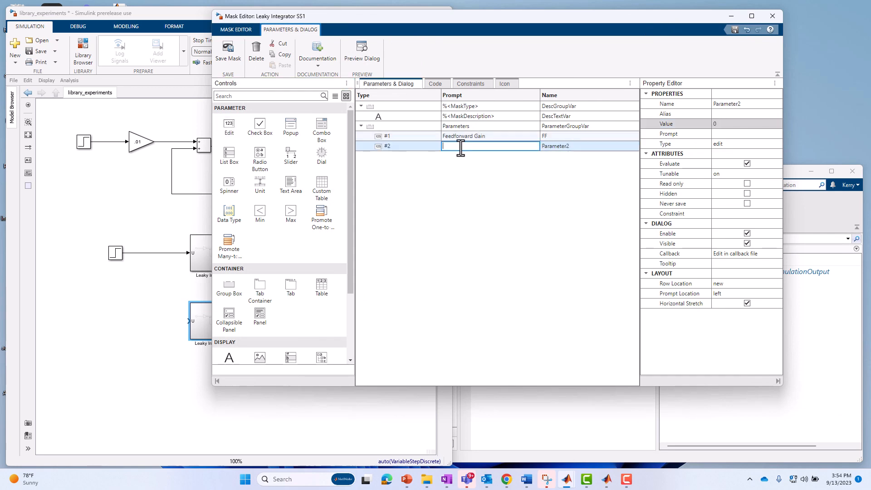
pyautogui.write('Feedback Gain')
pyautogui.click(548, 145)
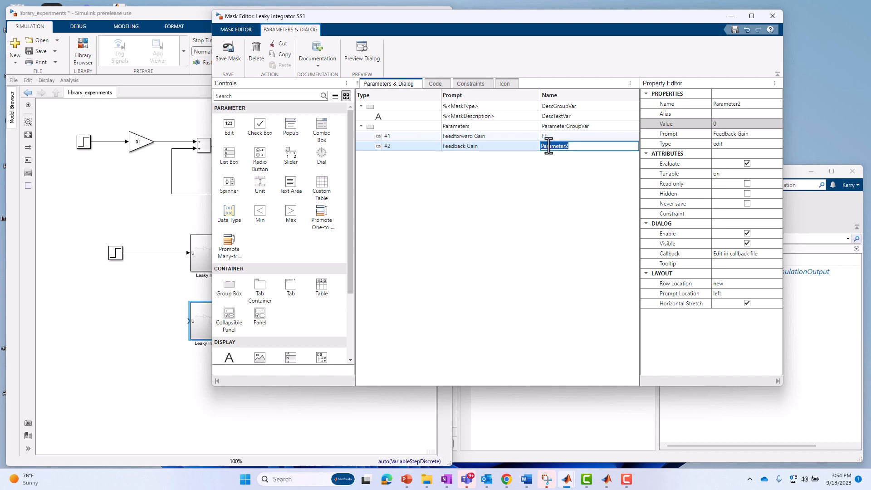
pyautogui.write('FB')
# Set the Feedback Gain parameter's value to .98, then save the mask and close the Mask Editor.
pyautogui.click(720, 122)
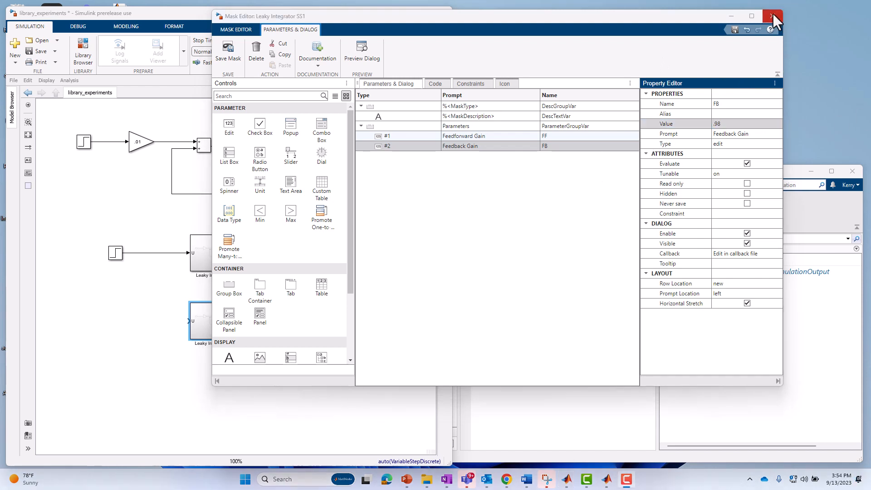
pyautogui.click(225, 51)
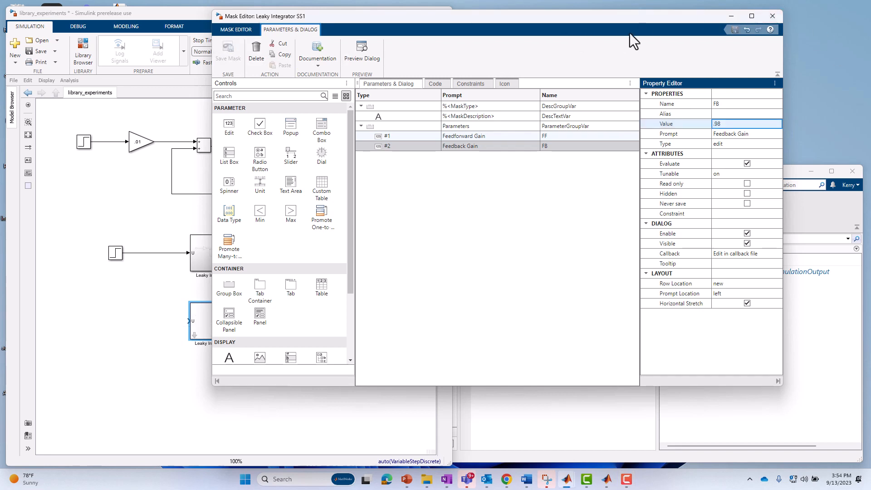
pyautogui.click(771, 17)
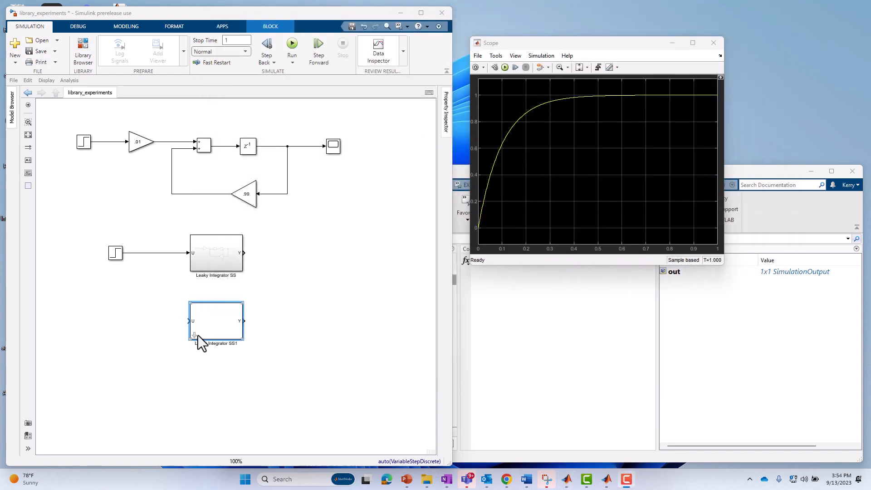
# Look under the mask of Leaky Integrator SS1 at its two Gain blocks, and review the mask parameters from the top-level model.
pyautogui.click(194, 335)
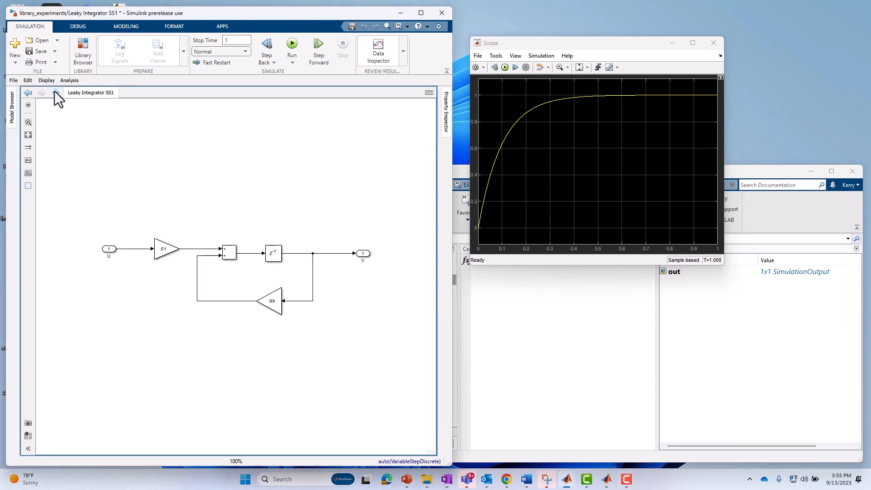
pyautogui.click(167, 252)
pyautogui.click(270, 303)
pyautogui.click(57, 93)
pyautogui.doubleClick(225, 326)
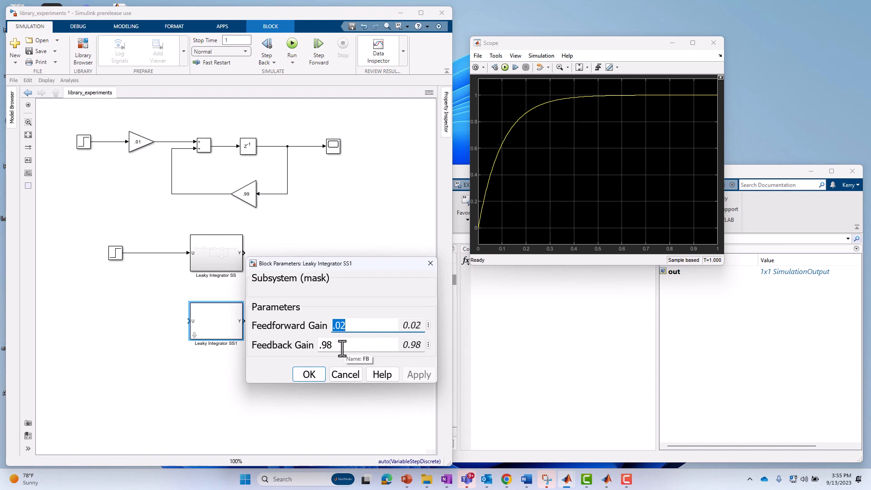
pyautogui.click(311, 377)
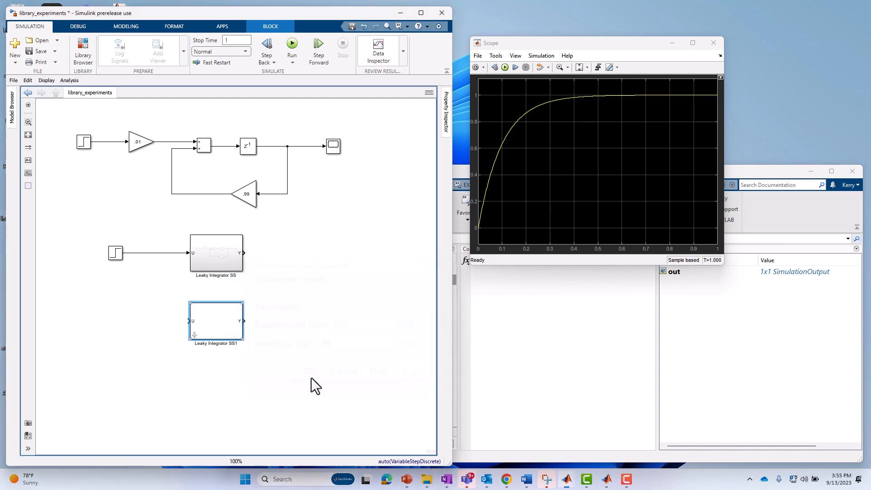
# Inside Leaky Integrator SS1, set the feedforward Gain block's gain to the mask variable FF.
pyautogui.doubleClick(199, 330)
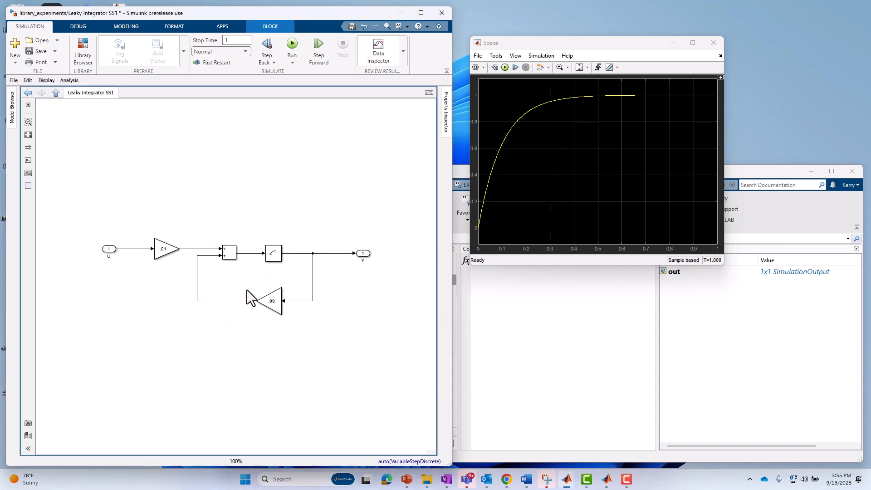
pyautogui.click(164, 254)
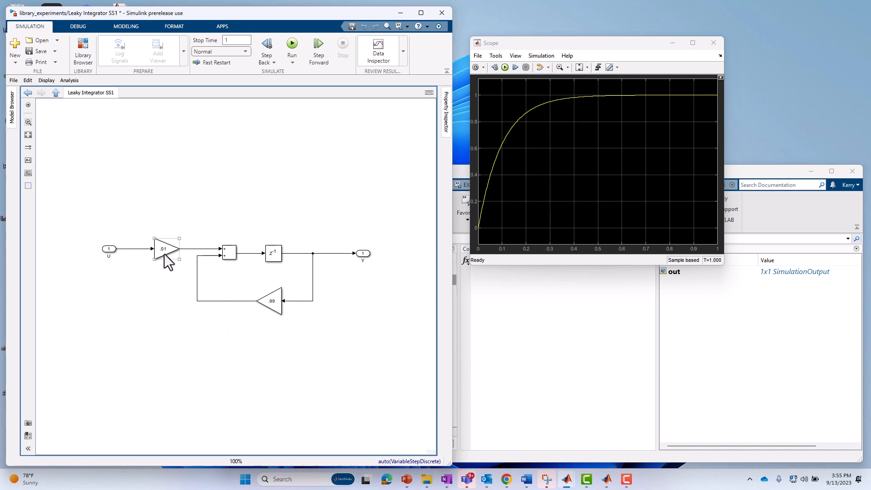
pyautogui.doubleClick(166, 247)
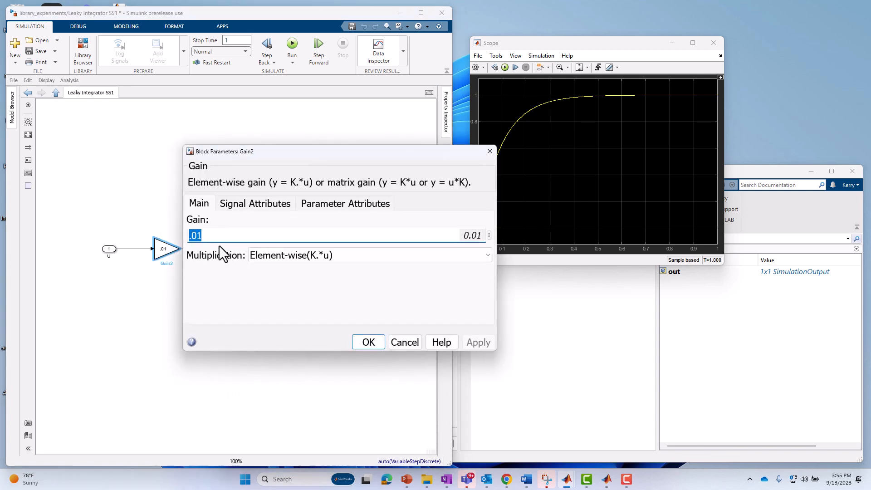
pyautogui.write('FF')
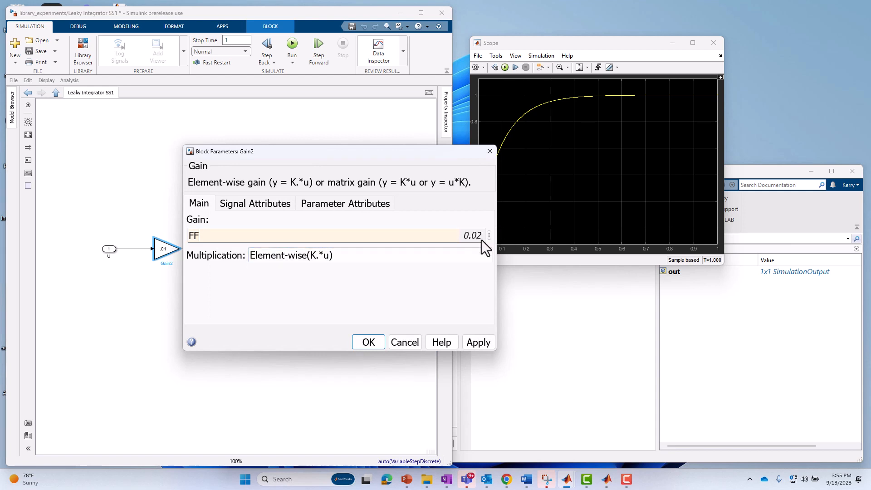
pyautogui.click(376, 348)
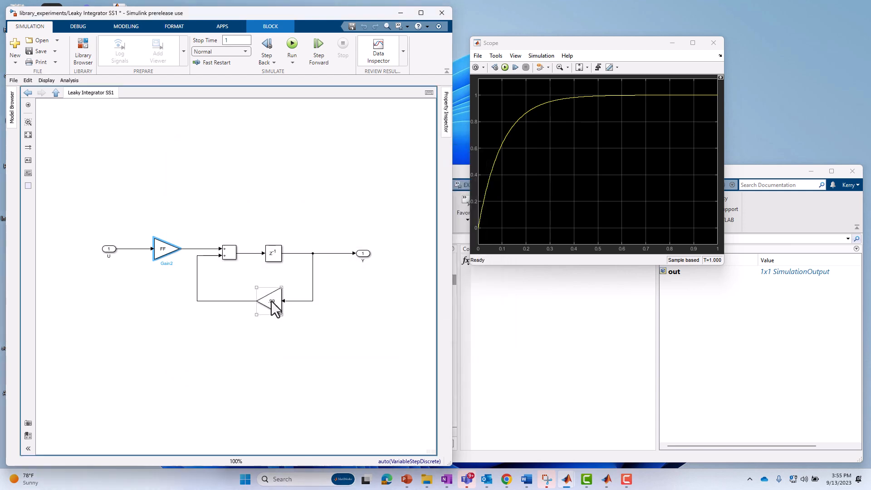
# Set the feedback Gain block's gain to the mask variable FB and return to the top-level model.
pyautogui.doubleClick(272, 302)
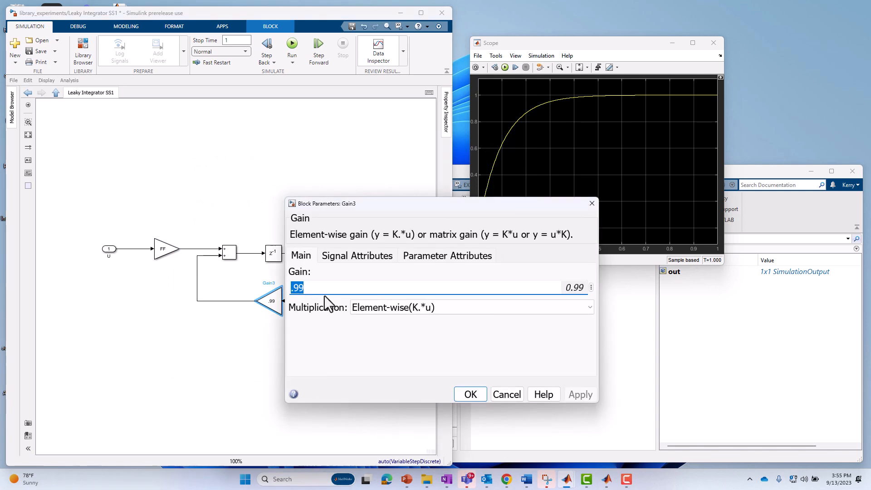
pyautogui.write('FB')
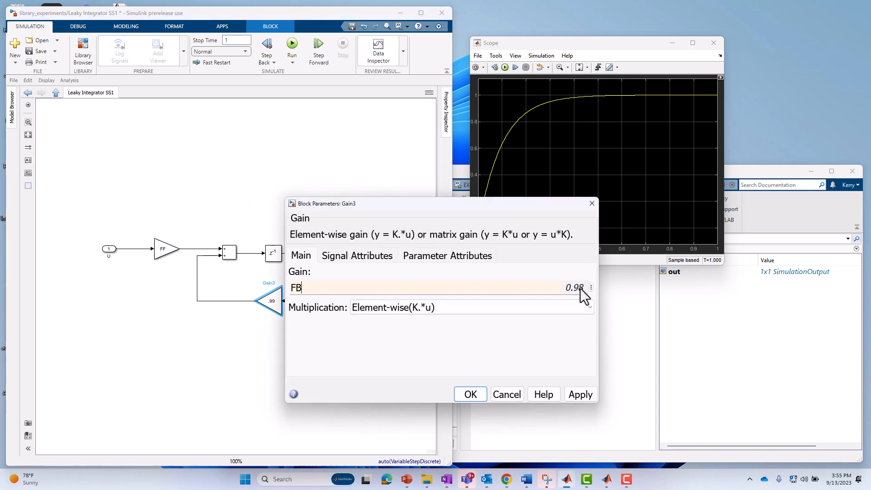
pyautogui.click(581, 396)
pyautogui.click(470, 394)
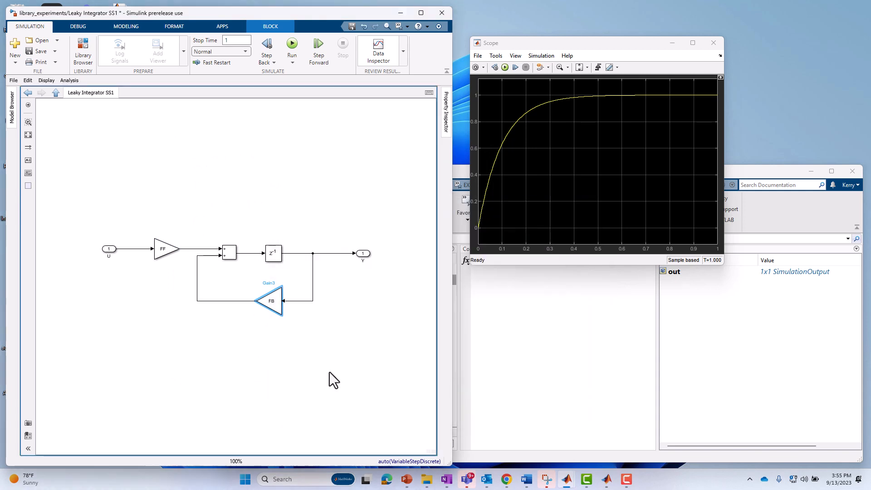
pyautogui.click(243, 296)
pyautogui.click(56, 93)
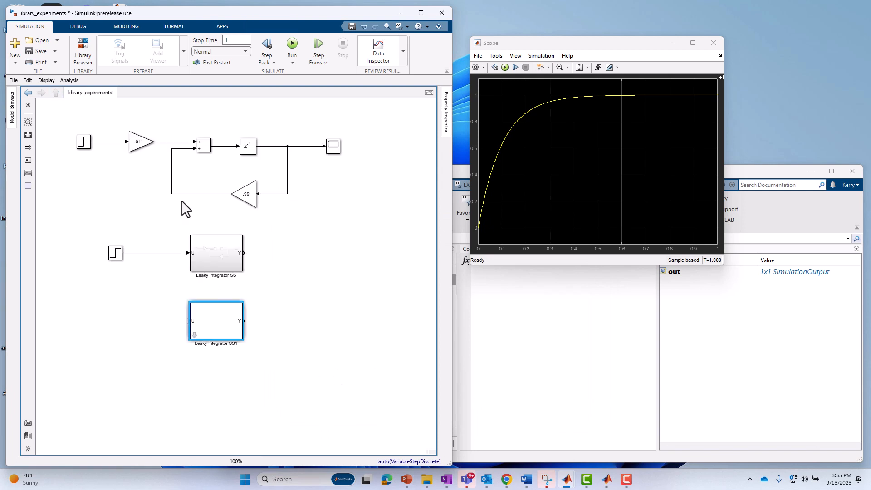
# Set the Leaky Integrator SS1 mask parameters to a Feedforward Gain of .03 and a Feedback Gain of .97.
pyautogui.doubleClick(222, 322)
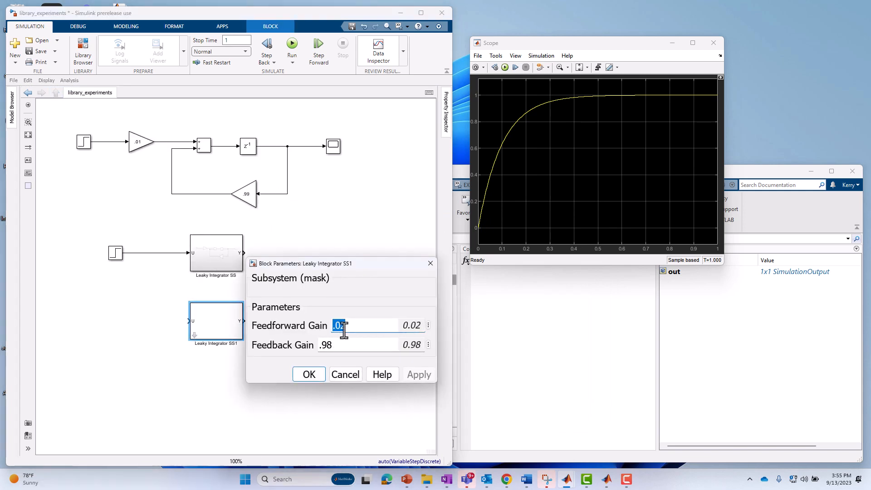
pyautogui.click(363, 326)
pyautogui.press('BackSpace')
pyautogui.write('3')
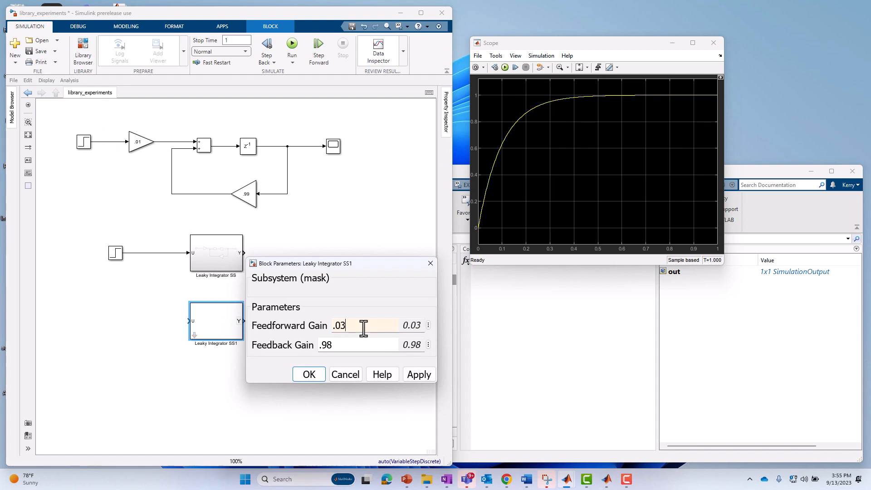
pyautogui.press('Tab')
pyautogui.click(358, 346)
pyautogui.press('BackSpace')
pyautogui.write('7')
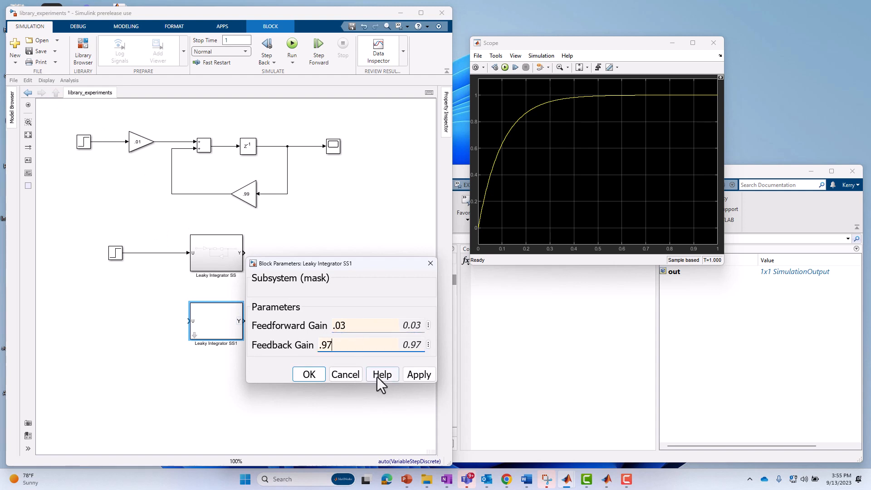
pyautogui.click(426, 376)
pyautogui.click(308, 374)
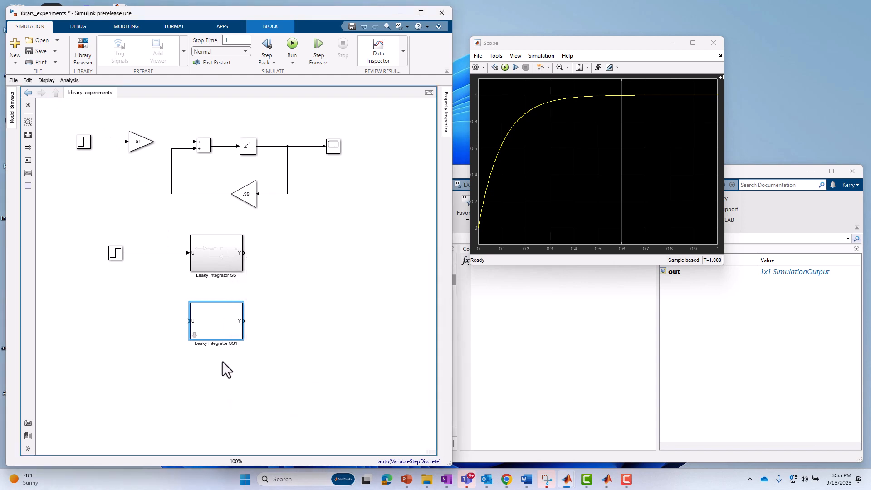
# Check inside Leaky Integrator SS1 what FF and FB evaluate to in the two Gain blocks, and return to the top-level model.
pyautogui.doubleClick(221, 325)
pyautogui.click(340, 373)
pyautogui.click(194, 335)
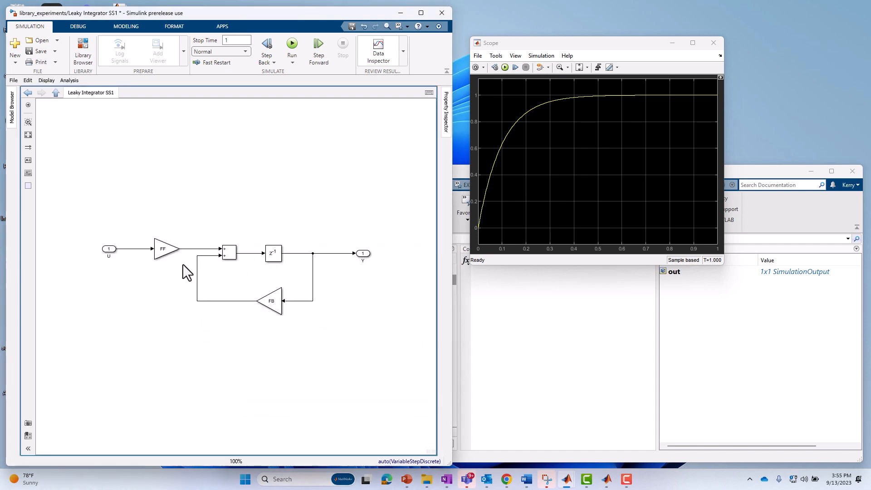
pyautogui.doubleClick(167, 254)
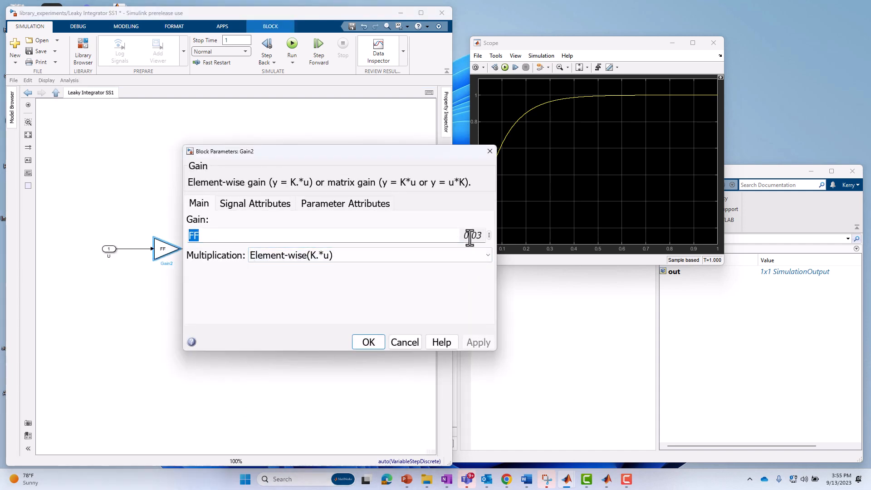
pyautogui.click(367, 342)
pyautogui.doubleClick(271, 306)
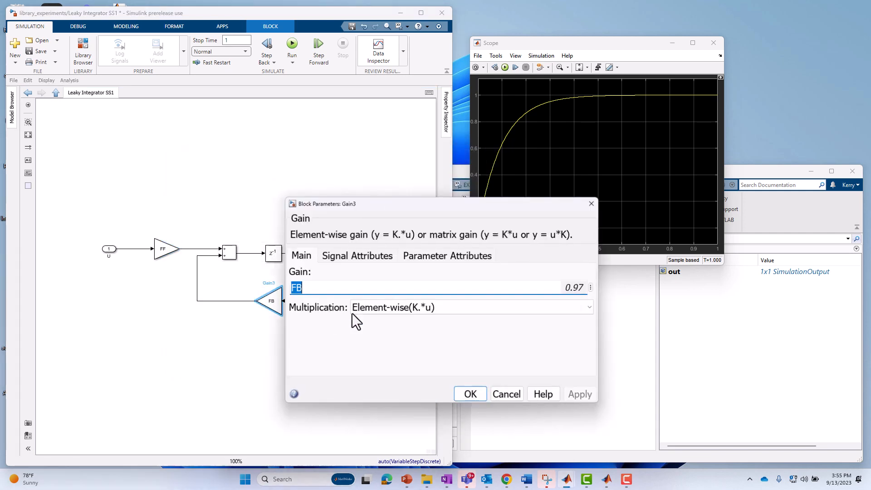
pyautogui.click(467, 395)
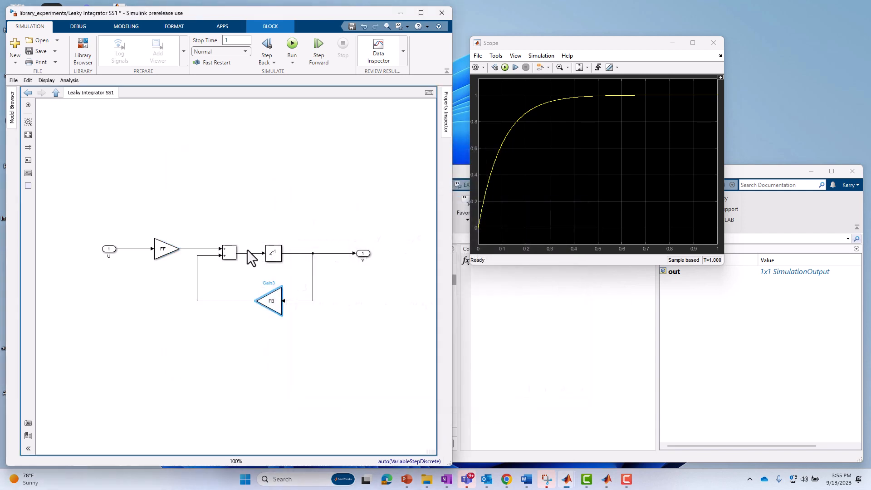
pyautogui.click(56, 93)
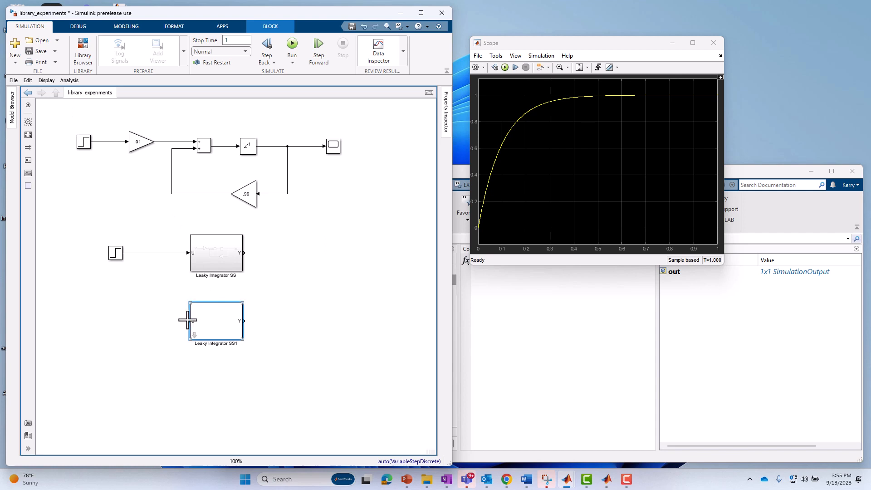
# Branch the lower Step block's signal into the input of Leaky Integrator SS1 and review that block's mask parameters.
pyautogui.moveTo(186, 319); pyautogui.dragTo(148, 253)
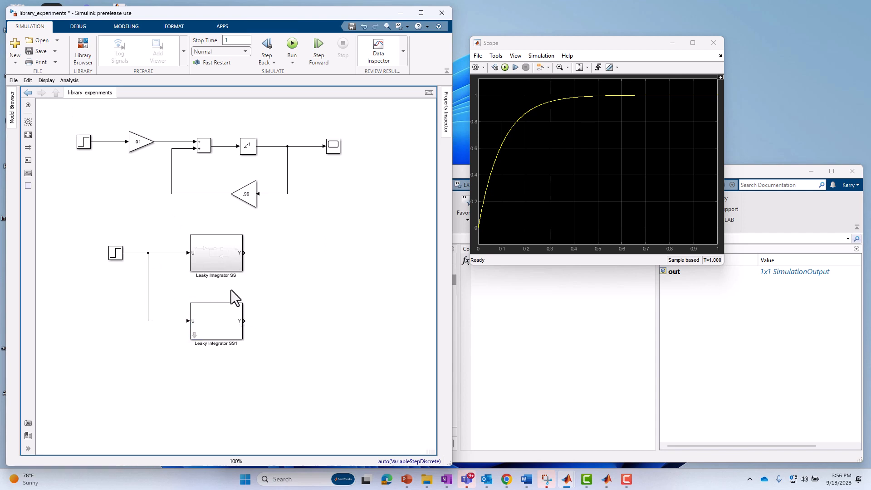
pyautogui.doubleClick(225, 326)
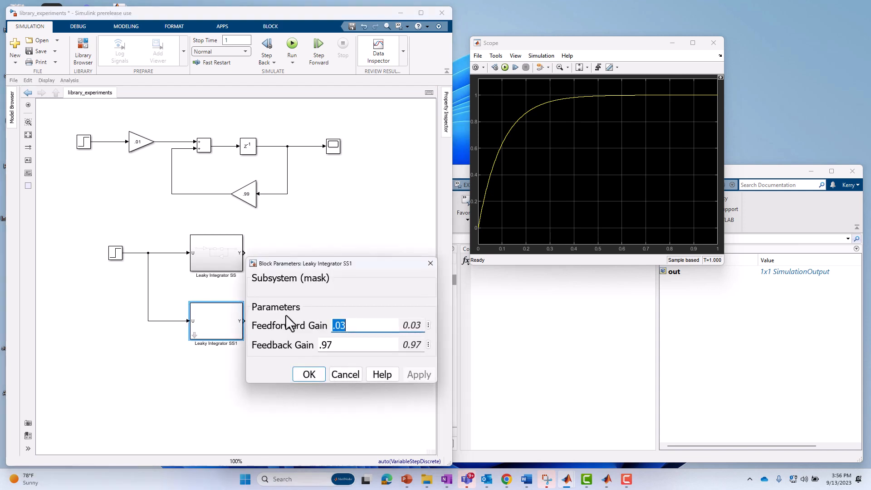
pyautogui.click(306, 372)
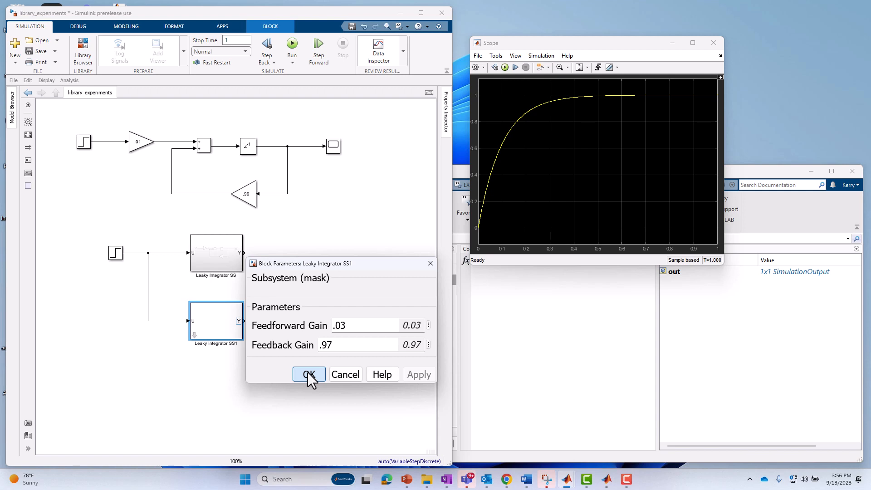
pyautogui.click(307, 375)
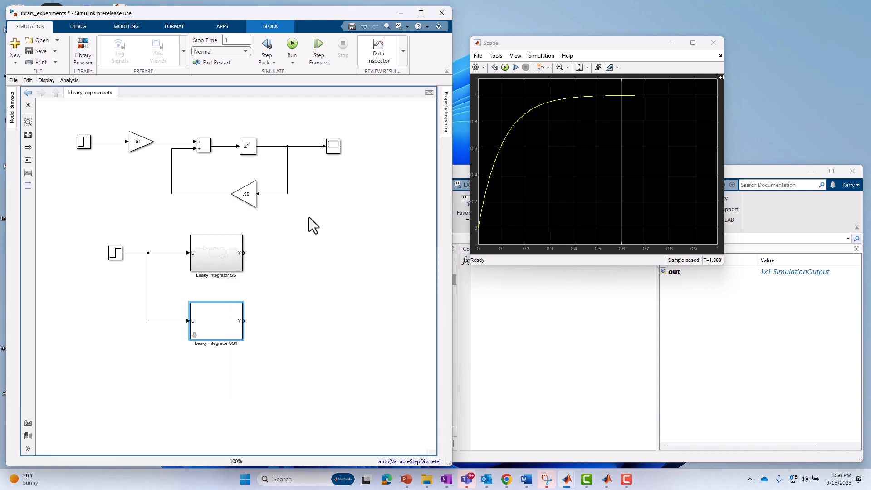
# Set Leaky Integrator SS1's Feedforward Gain to .01 and its Feedback Gain to .99 in the mask dialog.
pyautogui.doubleClick(215, 324)
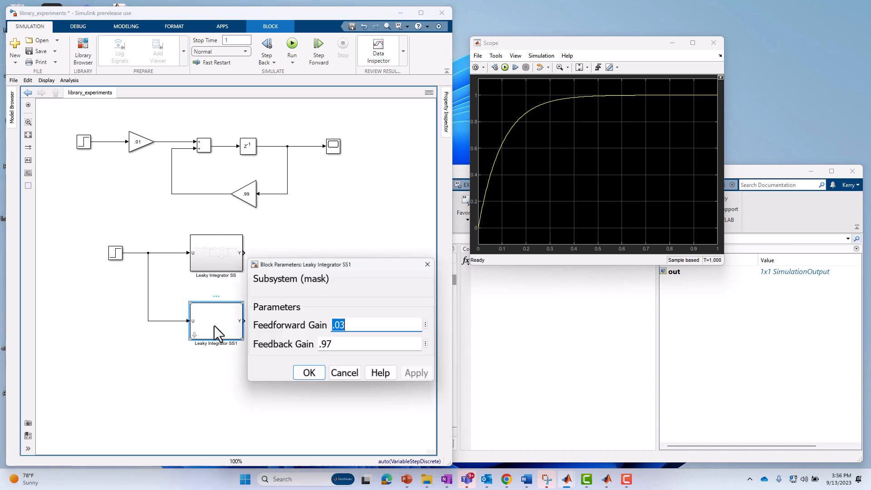
pyautogui.click(365, 329)
pyautogui.press('Delete')
pyautogui.write('1')
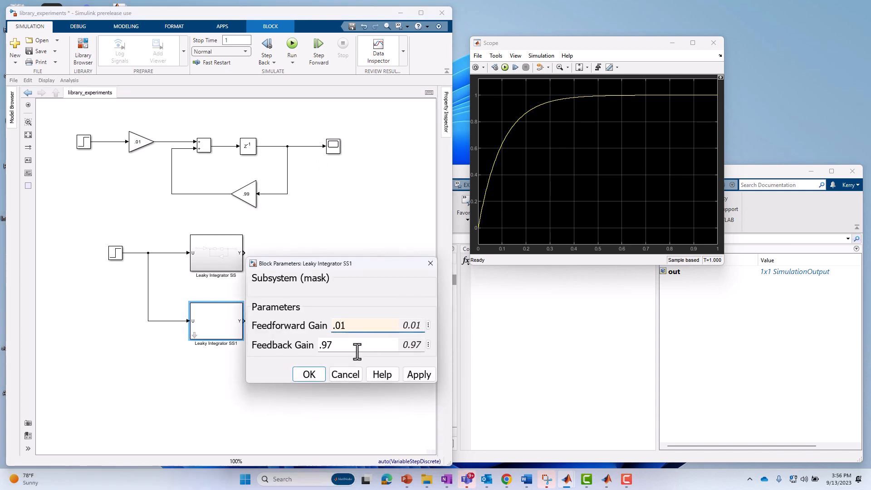
pyautogui.click(357, 350)
pyautogui.press('BackSpace')
pyautogui.write('9')
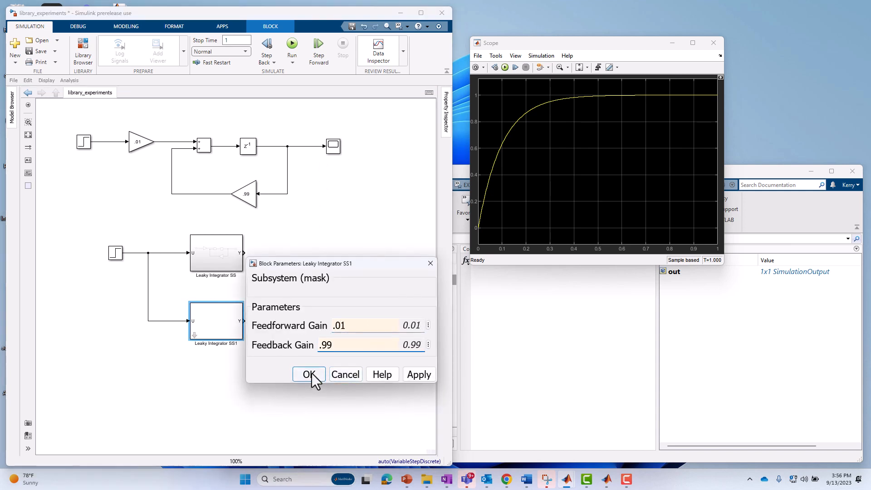
pyautogui.click(309, 374)
pyautogui.click(273, 347)
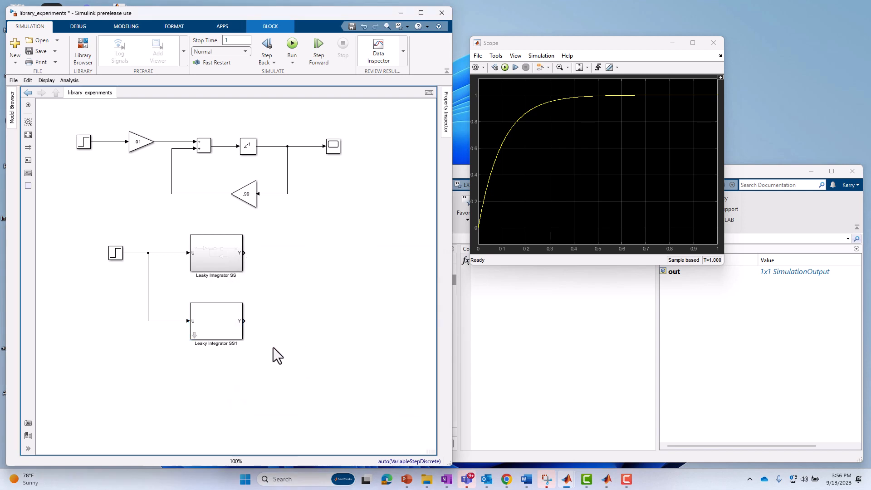
# Place three extra copies of Leaky Integrator SS1 in the model, look inside one of them, and return to the top level.
pyautogui.click(233, 337)
pyautogui.moveTo(209, 316); pyautogui.dragTo(369, 353)
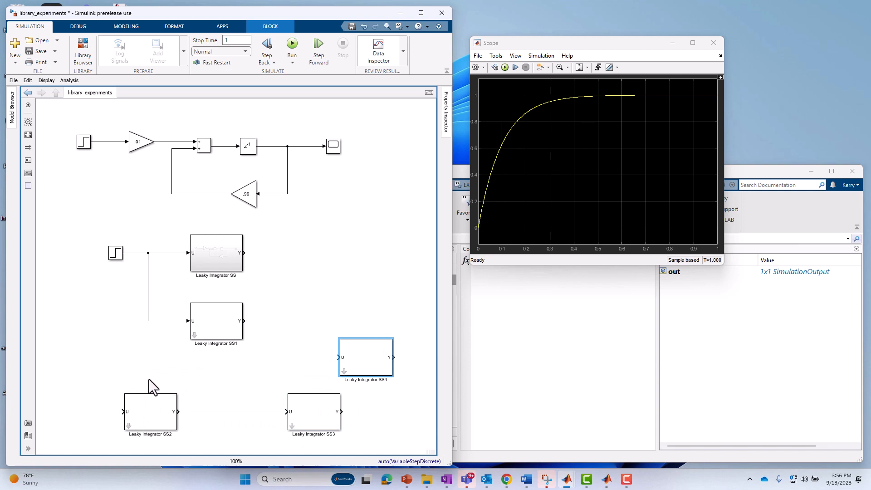
pyautogui.doubleClick(129, 427)
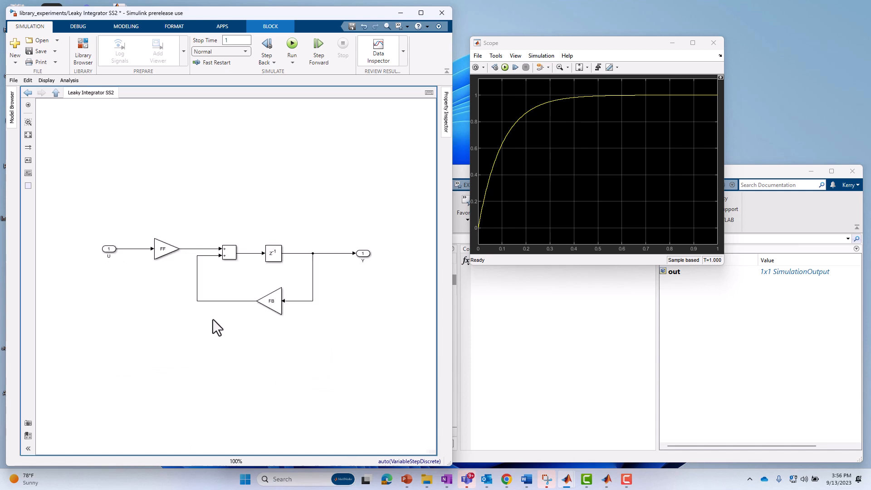
pyautogui.click(279, 307)
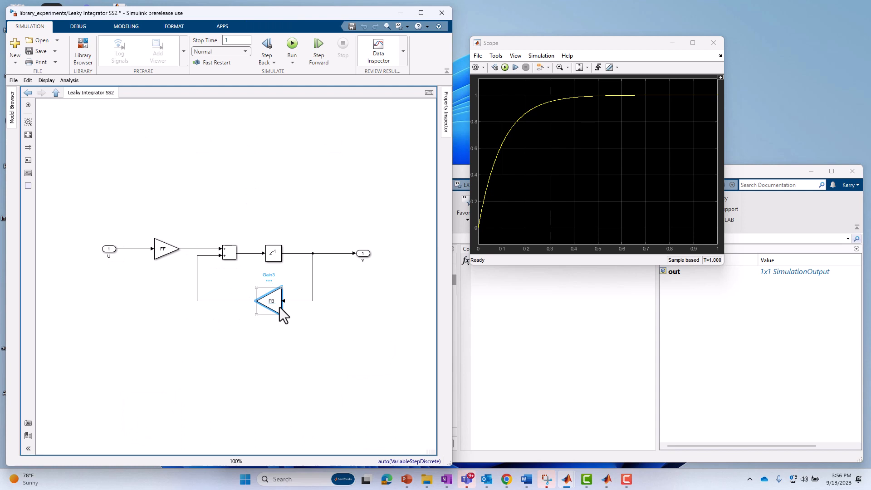
pyautogui.click(58, 96)
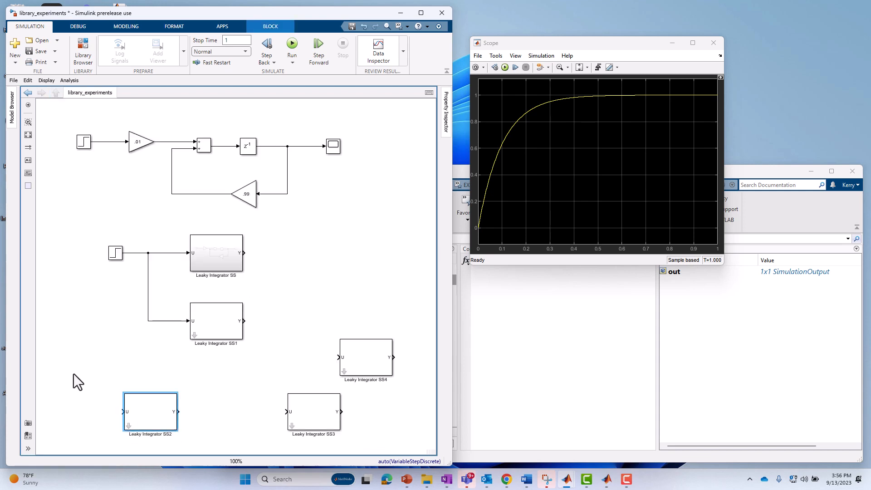
# Delete the three extra unconnected copies of the masked leaky integrator from the model.
pyautogui.moveTo(74, 373); pyautogui.dragTo(337, 430)
pyautogui.press('Delete')
pyautogui.click(371, 356)
pyautogui.press('Delete')
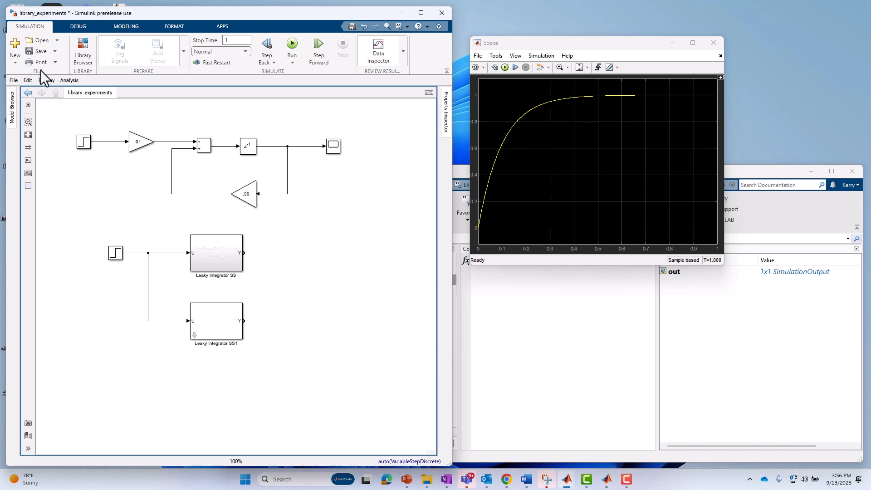
# Create a new blank Simulink library and arrange its window, reduced in size, beside the library_experiments model.
pyautogui.click(18, 65)
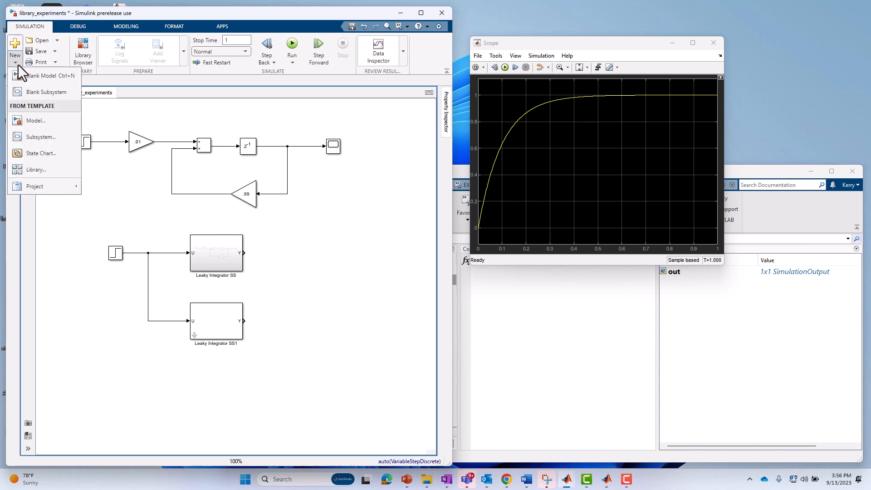
pyautogui.click(34, 172)
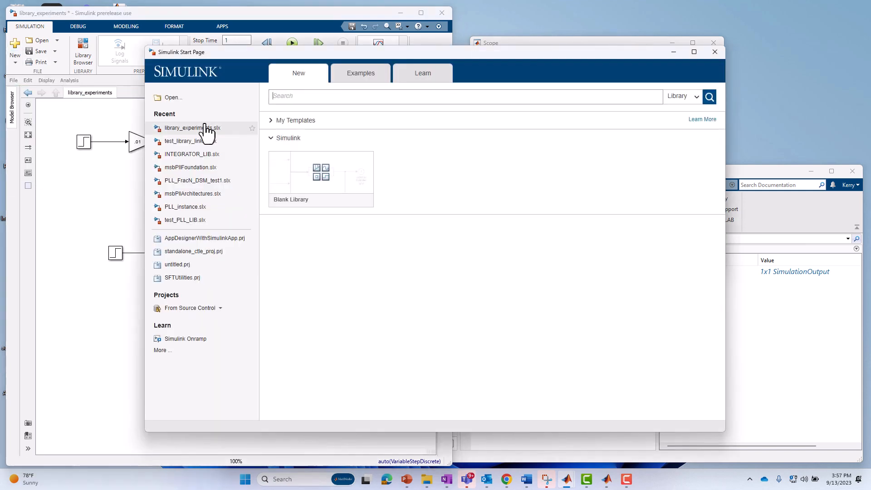
pyautogui.click(319, 182)
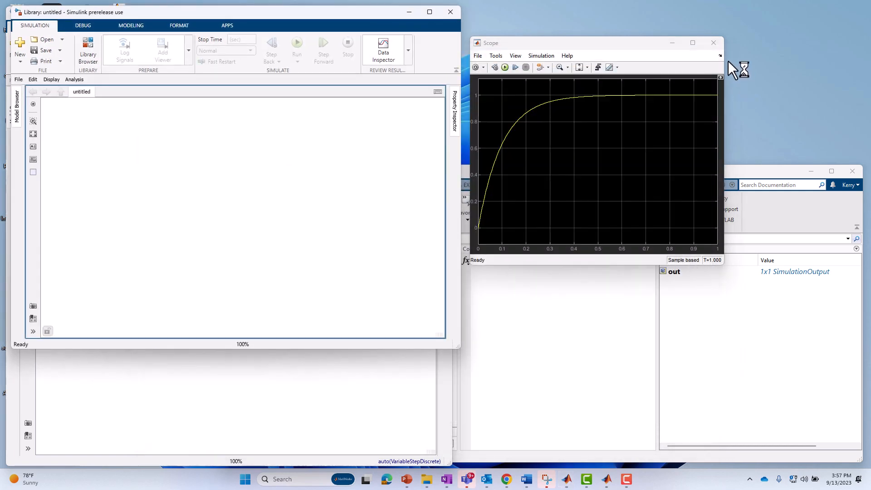
pyautogui.moveTo(396, 16); pyautogui.dragTo(762, 99)
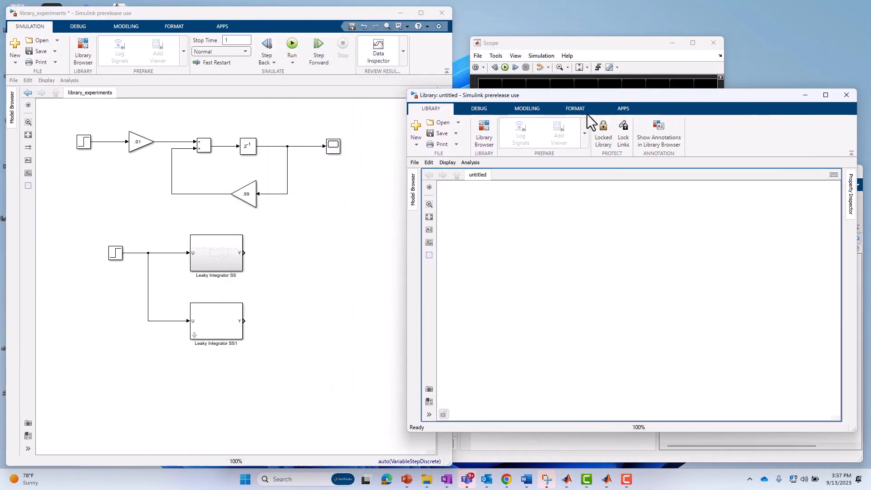
pyautogui.moveTo(412, 92); pyautogui.dragTo(550, 188)
pyautogui.moveTo(638, 195); pyautogui.dragTo(575, 208)
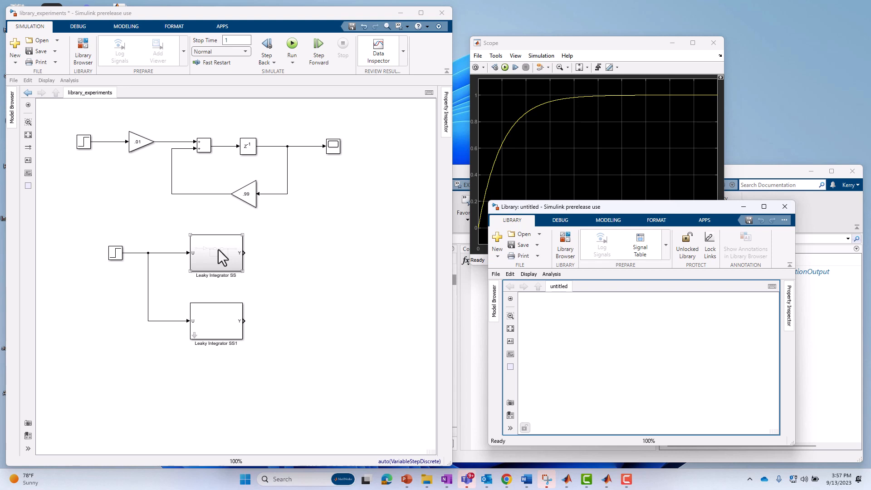
# Copy the Leaky Integrator SS and Leaky Integrator SS1 blocks from the model into the new library, one below the other.
pyautogui.moveTo(218, 249); pyautogui.dragTo(627, 325)
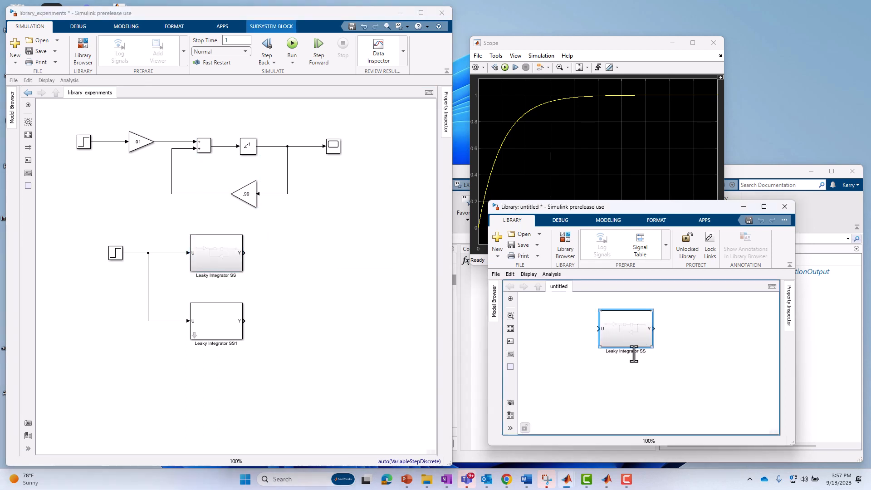
pyautogui.moveTo(211, 319); pyautogui.dragTo(230, 325)
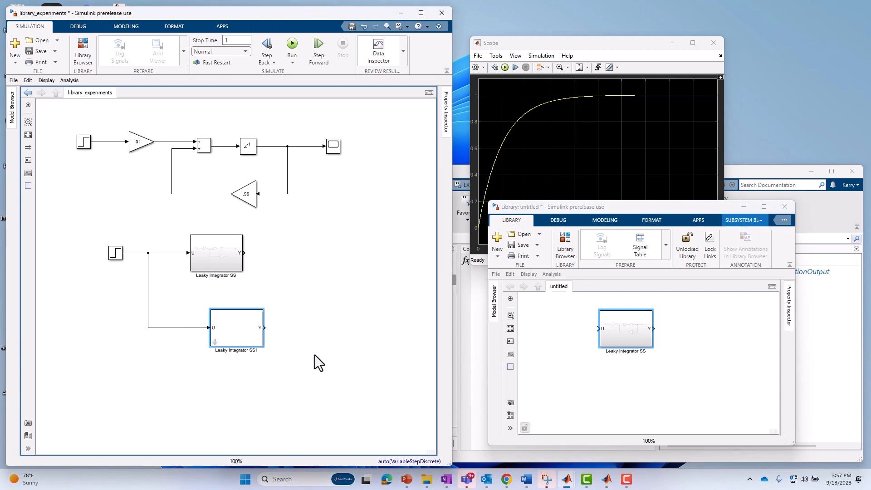
pyautogui.moveTo(314, 355); pyautogui.dragTo(626, 402)
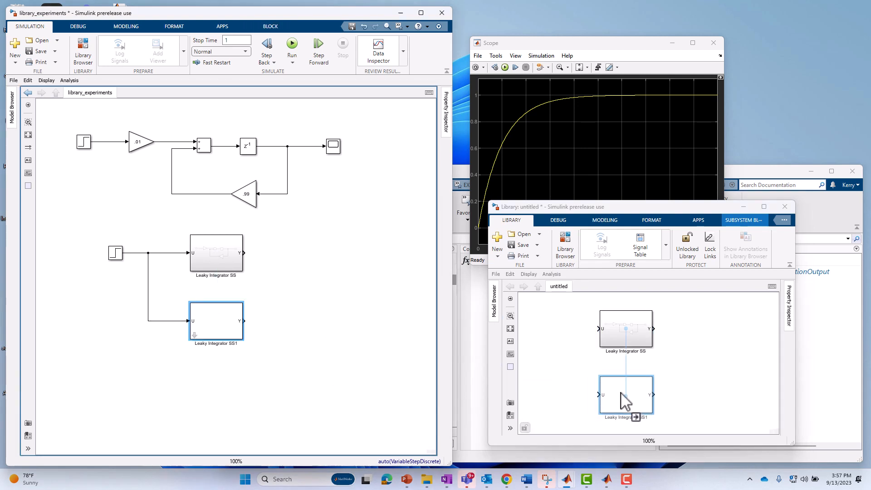
# Rename the library's masked block Leaky Integrator SSM LIB and its unmasked block Leaky Integrator SS LIB.
pyautogui.click(646, 417)
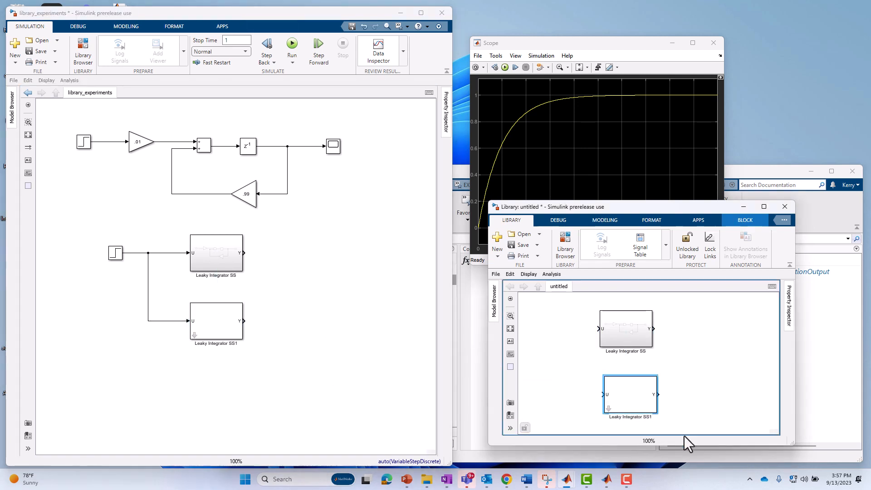
pyautogui.press('BackSpace')
pyautogui.write('M')
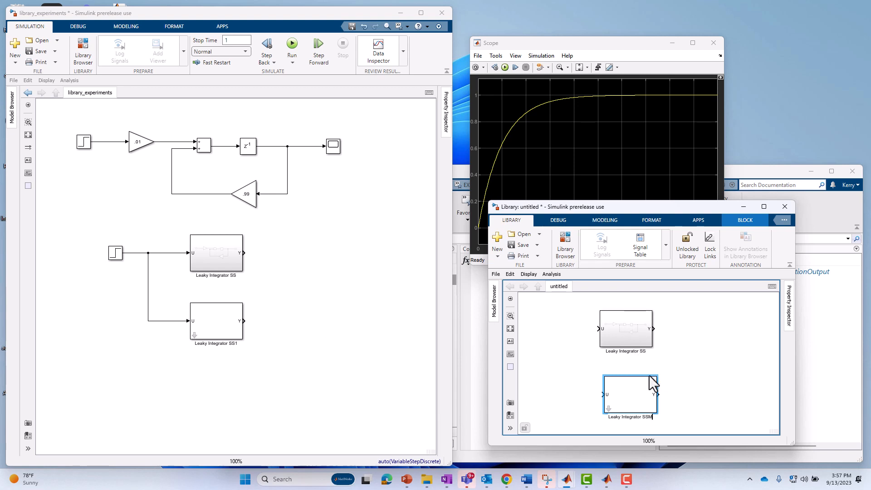
pyautogui.write(' LIB')
pyautogui.click(640, 343)
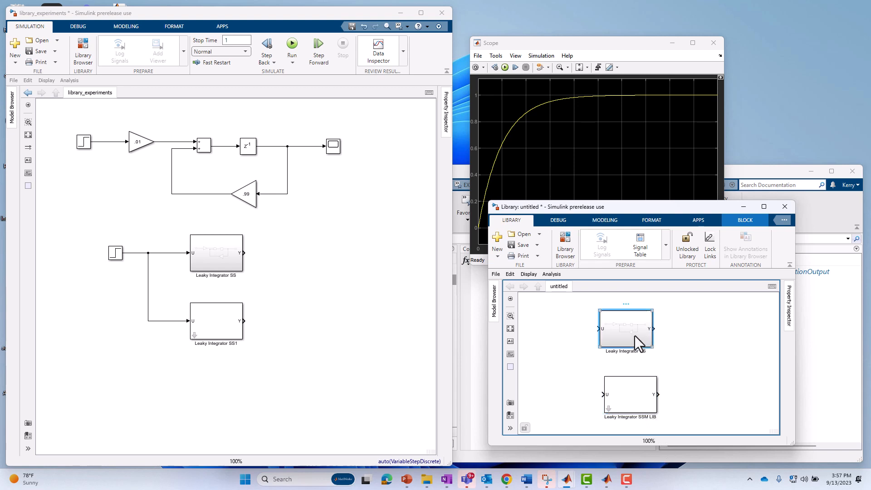
pyautogui.click(636, 354)
pyautogui.write('LIB')
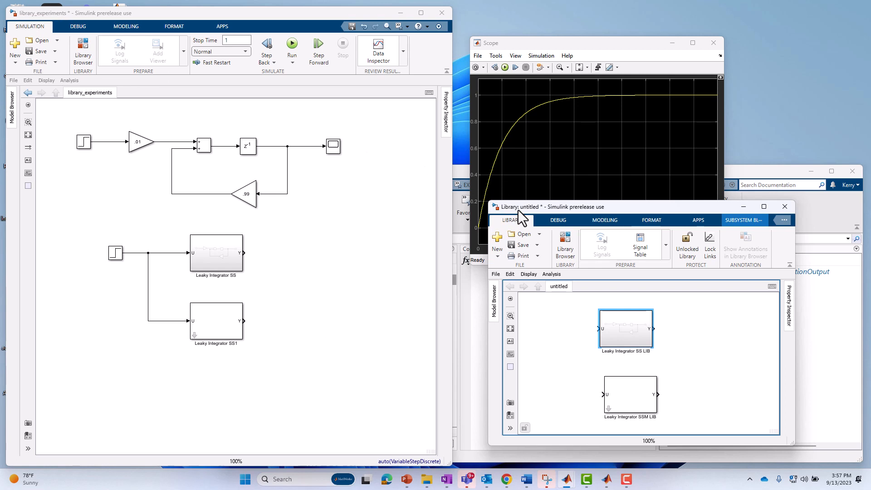
# Save the library as leaky_integrator_LIB.slx in the BREAK_LIB_LINKS folder.
pyautogui.click(523, 245)
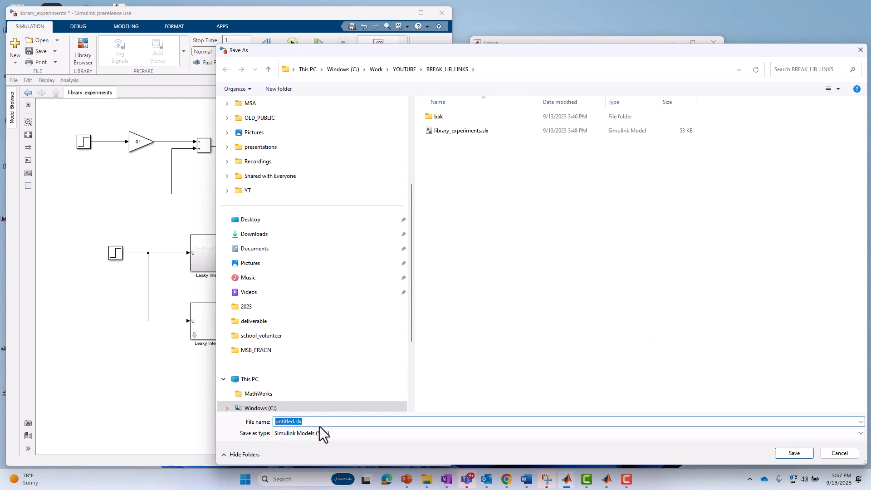
pyautogui.write('l')
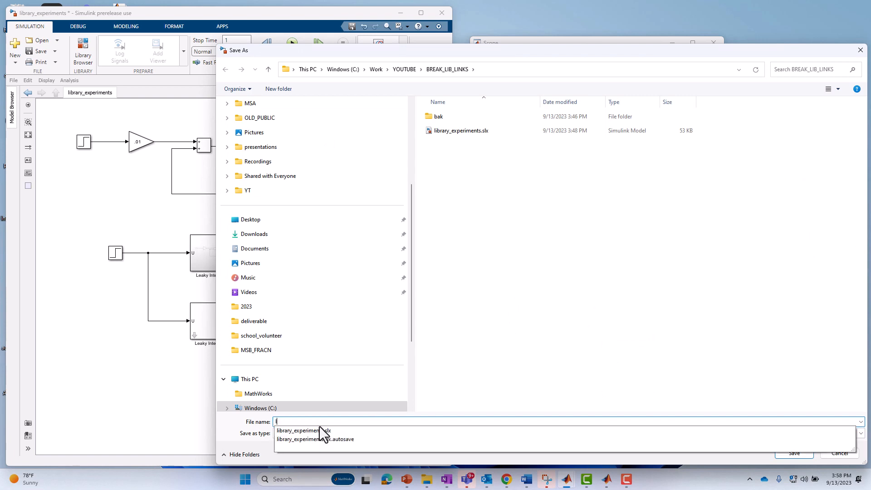
pyautogui.write('eaky_integrator_LIB.slx')
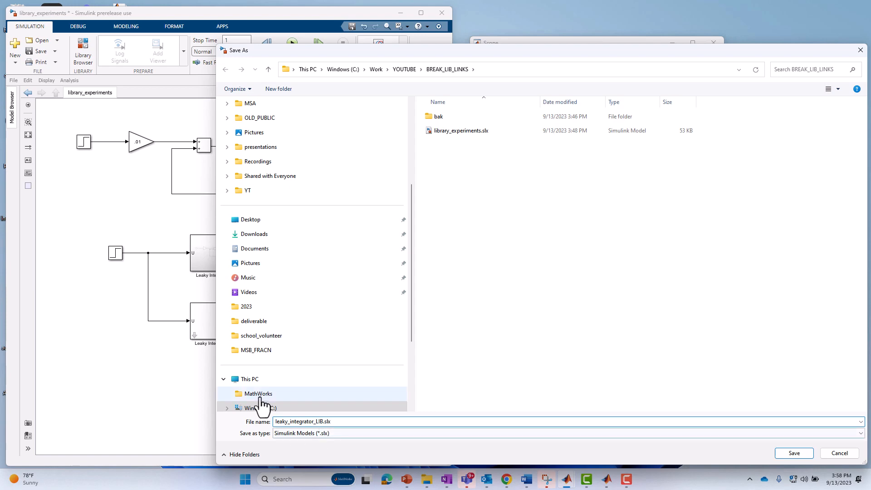
pyautogui.click(783, 453)
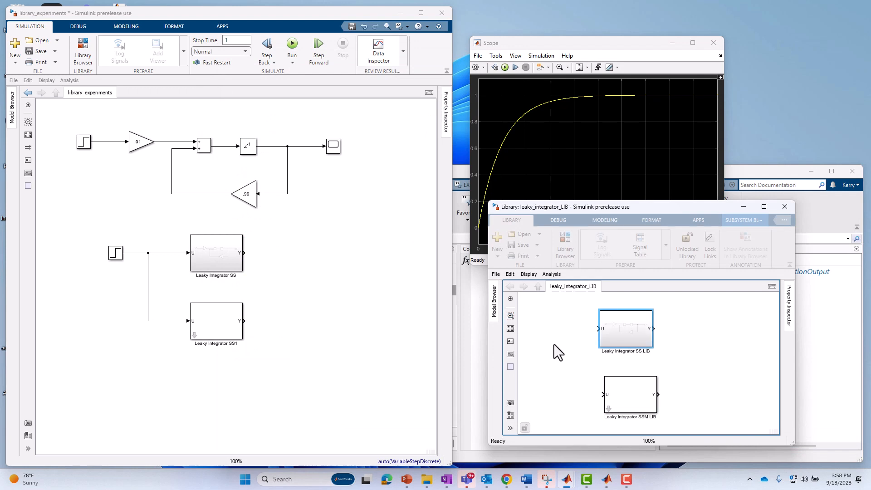
# Add Leaky Integrator SS LIB from the library below Leaky Integrator SS1 in the model, look inside it, and return to the top level.
pyautogui.click(625, 328)
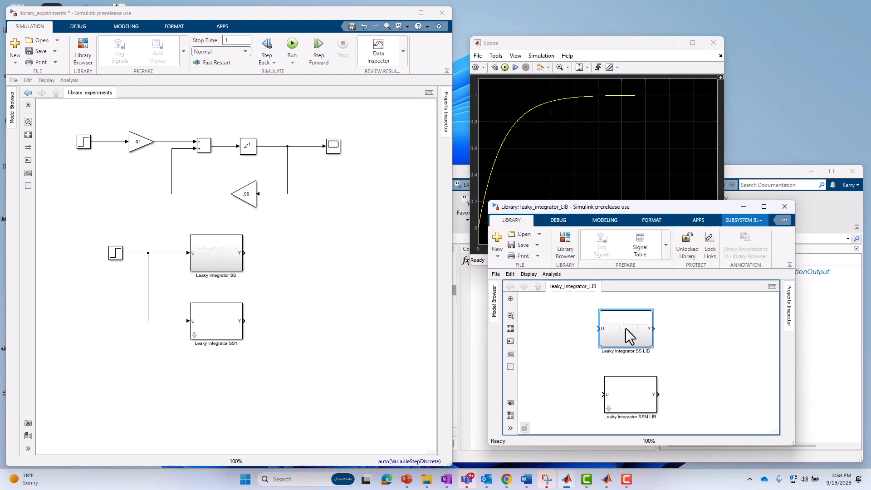
pyautogui.moveTo(625, 327); pyautogui.dragTo(224, 413)
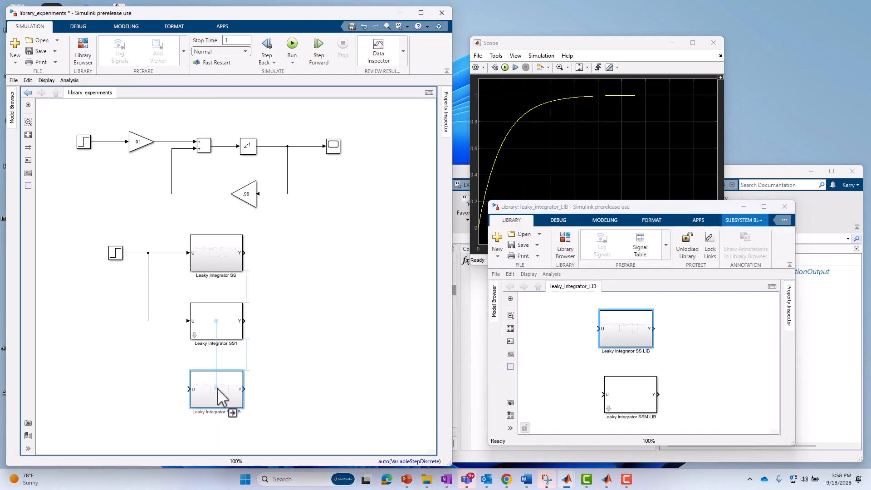
pyautogui.doubleClick(223, 400)
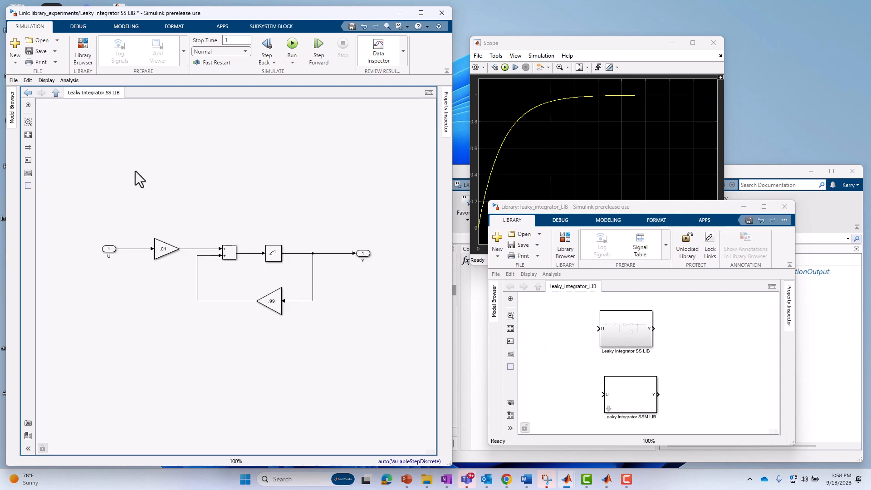
pyautogui.click(54, 94)
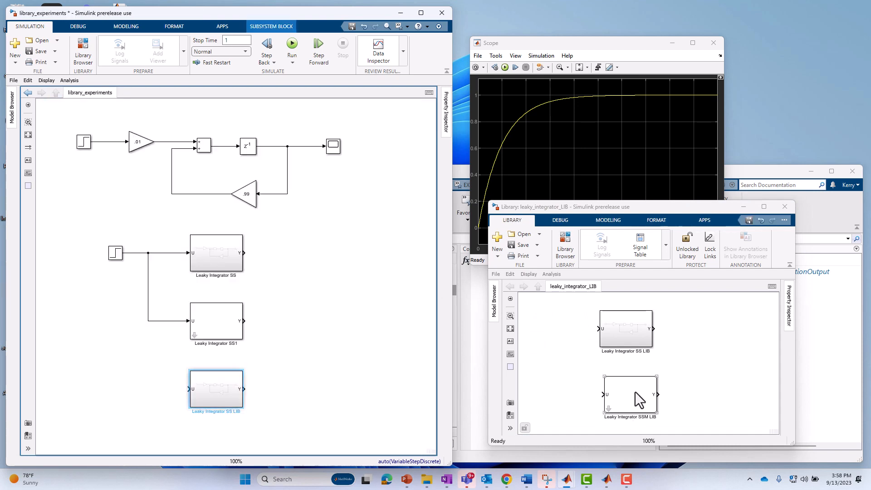
# Close up the model's block column by moving Leaky Integrator SS1, the lower Step group and the Leaky Integrator SS LIB instance upward.
pyautogui.moveTo(224, 311)
pyautogui.mouseDown()
pyautogui.moveTo(211, 310)
pyautogui.moveTo(203, 287)
pyautogui.moveTo(203, 298)
pyautogui.mouseUp()
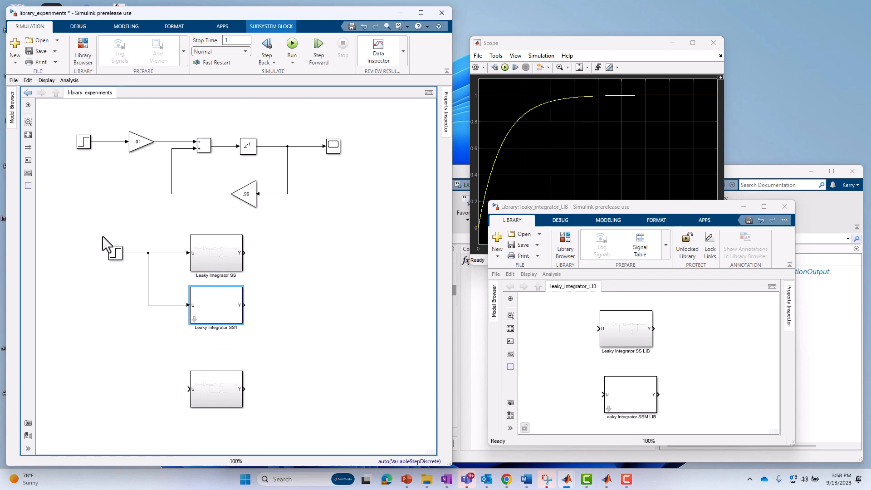
pyautogui.moveTo(101, 234); pyautogui.dragTo(247, 308)
pyautogui.press('Up')
pyautogui.press('Up')
pyautogui.press('Up')
pyautogui.press('Up')
pyautogui.press('Up')
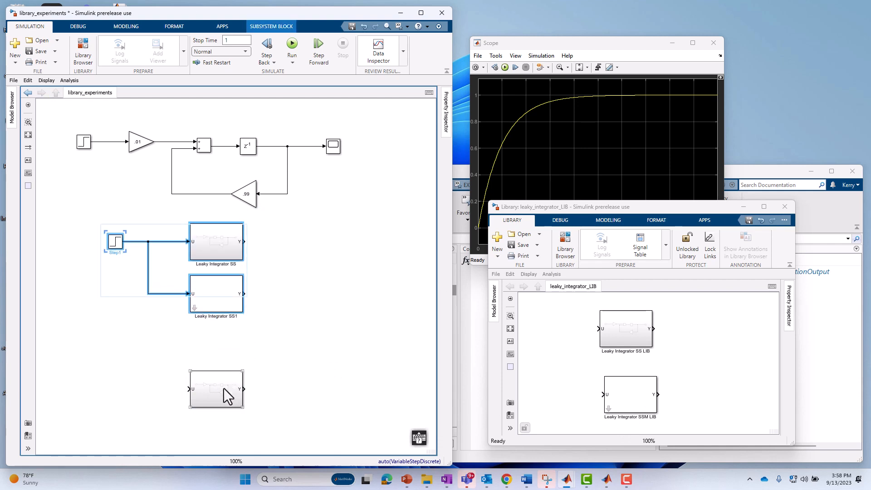
pyautogui.moveTo(223, 388); pyautogui.dragTo(224, 346)
# Add Leaky Integrator SSM LIB from the library below the Leaky Integrator SS LIB instance and review its mask parameters.
pyautogui.moveTo(632, 404); pyautogui.dragTo(222, 409)
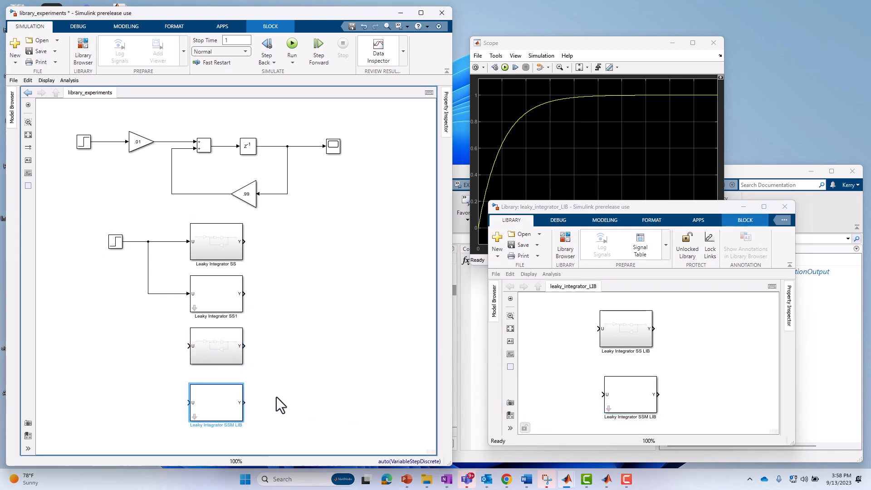
pyautogui.doubleClick(215, 398)
pyautogui.click(341, 456)
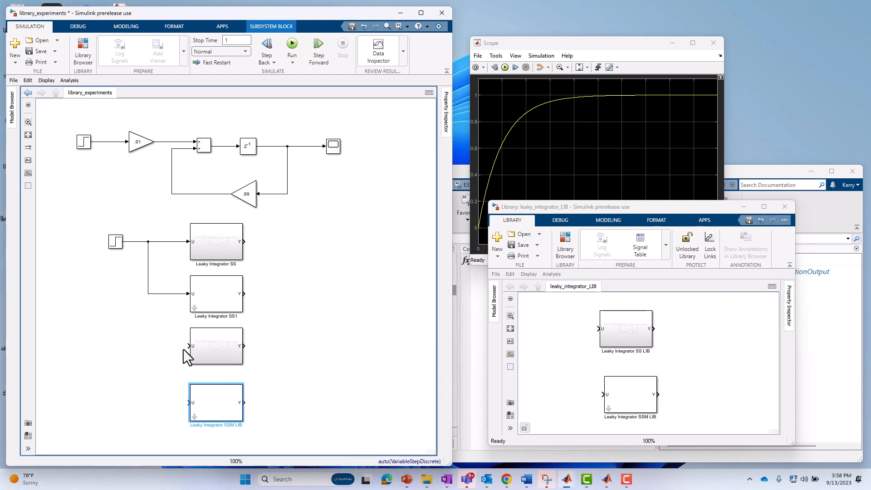
# Try to modify the delay block inside the linked Leaky Integrator SS LIB instance, dismiss the notification, and return to the top-level model.
pyautogui.click(199, 386)
pyautogui.doubleClick(226, 355)
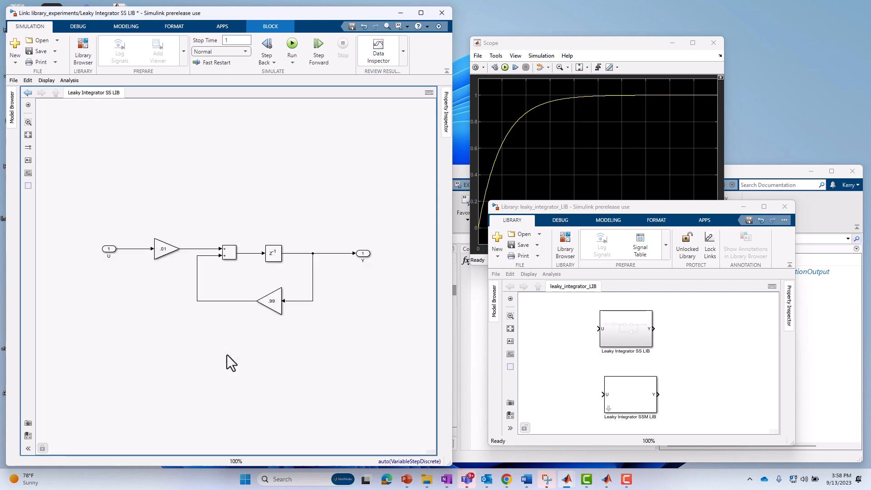
pyautogui.click(277, 257)
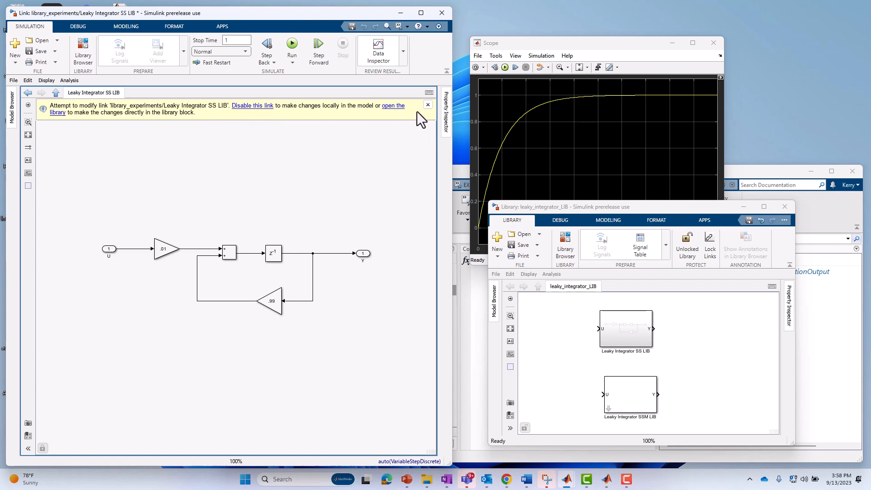
pyautogui.click(427, 105)
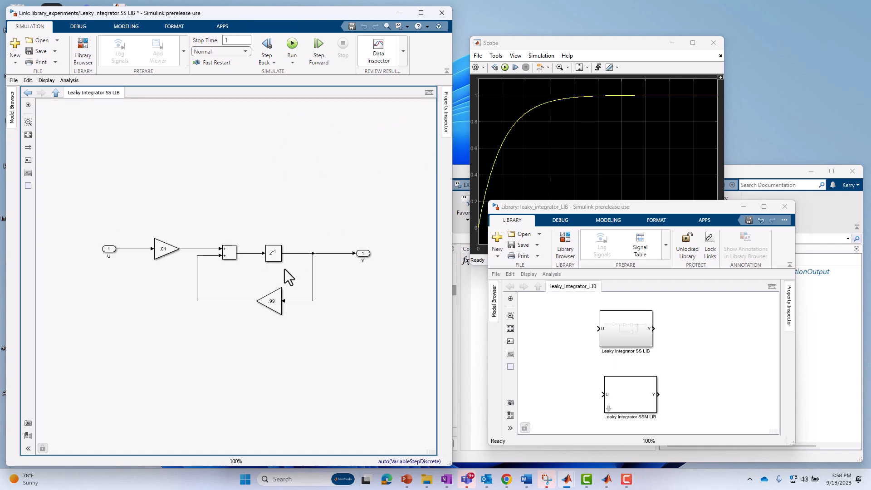
pyautogui.click(56, 91)
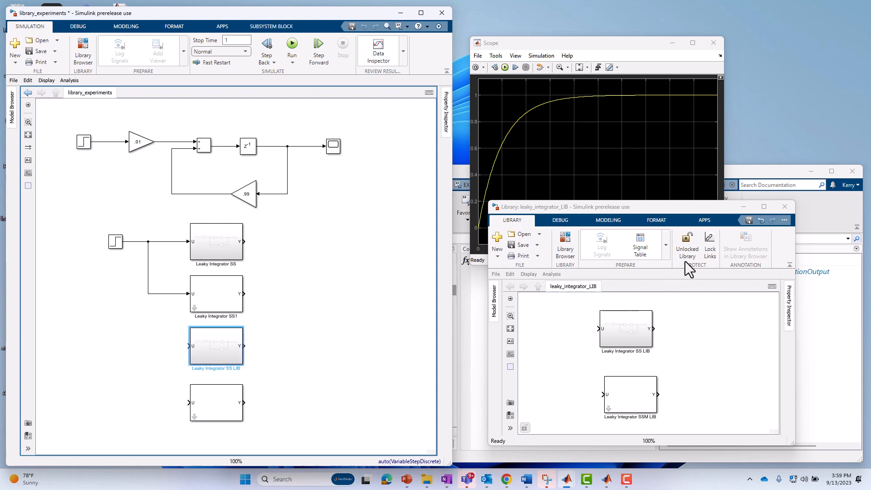
# Move the leaky_integrator_LIB window up beside the model and lock the library's links.
pyautogui.moveTo(676, 208); pyautogui.dragTo(670, 71)
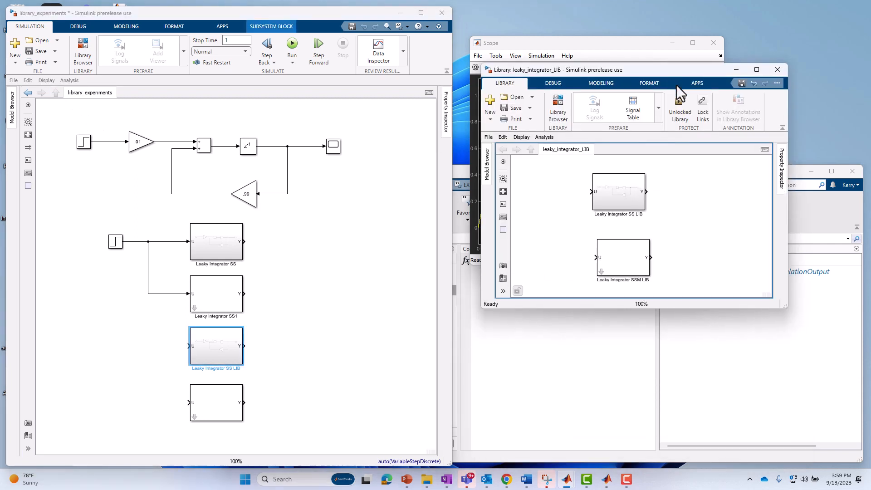
pyautogui.click(703, 114)
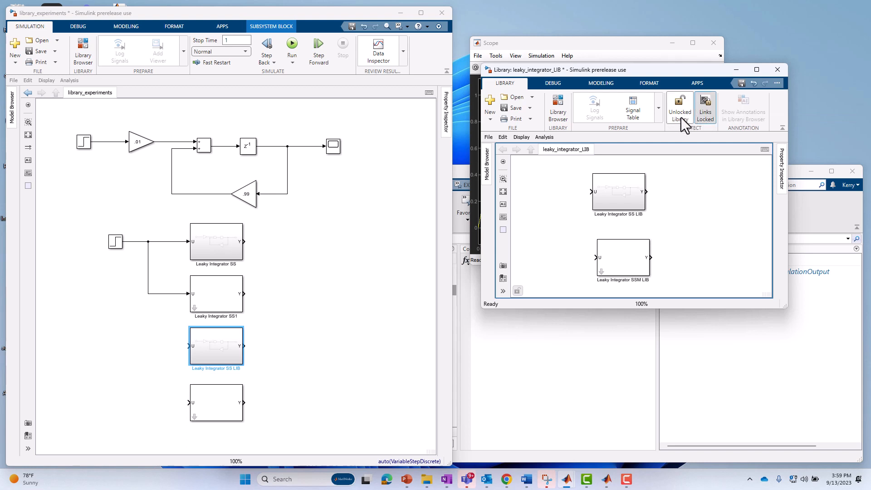
# Lock the leaky_integrator_LIB library and save it.
pyautogui.click(681, 117)
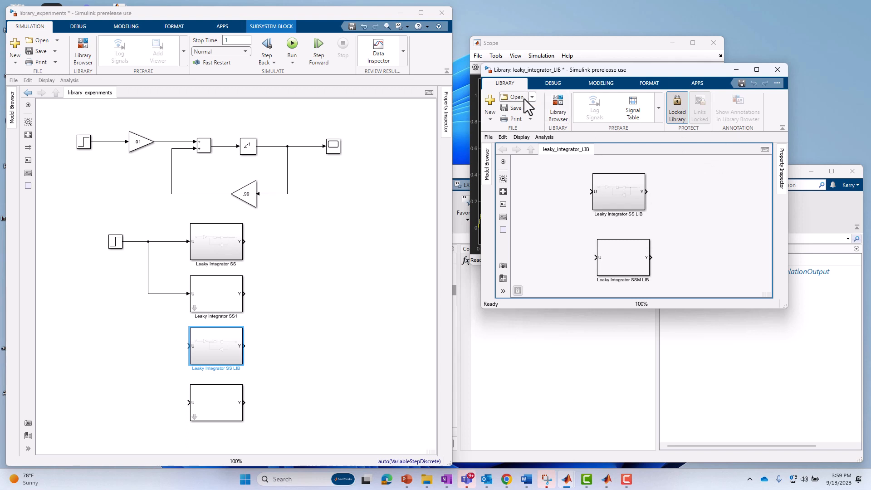
pyautogui.click(514, 109)
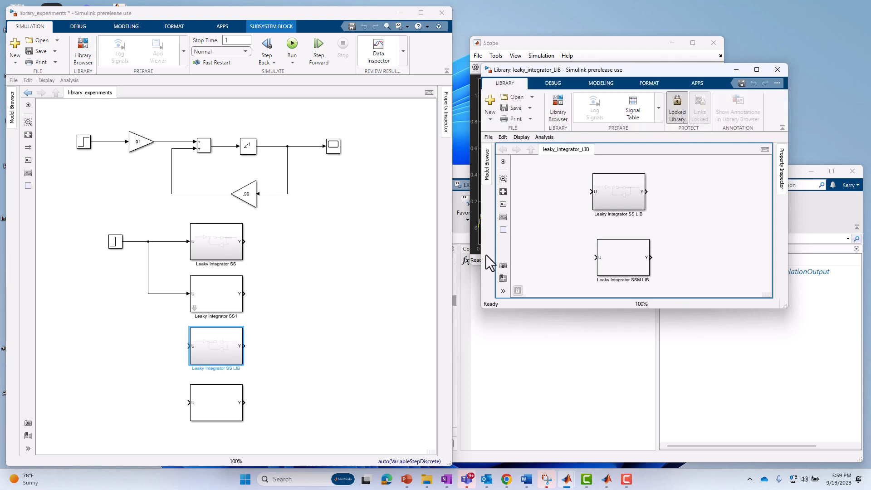
# Try to move the delay block inside the Leaky Integrator SS LIB instance, dismiss the notification, and return to the top-level model.
pyautogui.doubleClick(213, 345)
pyautogui.click(277, 251)
pyautogui.moveTo(278, 258); pyautogui.dragTo(277, 219)
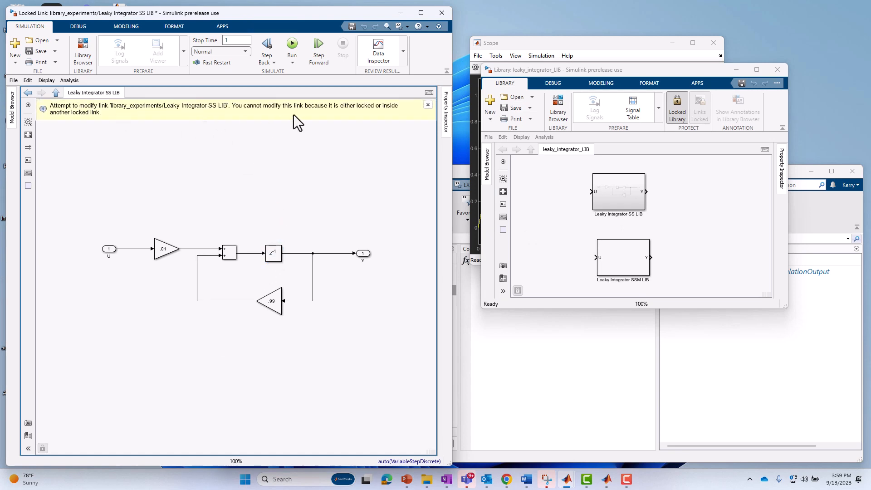
pyautogui.click(429, 106)
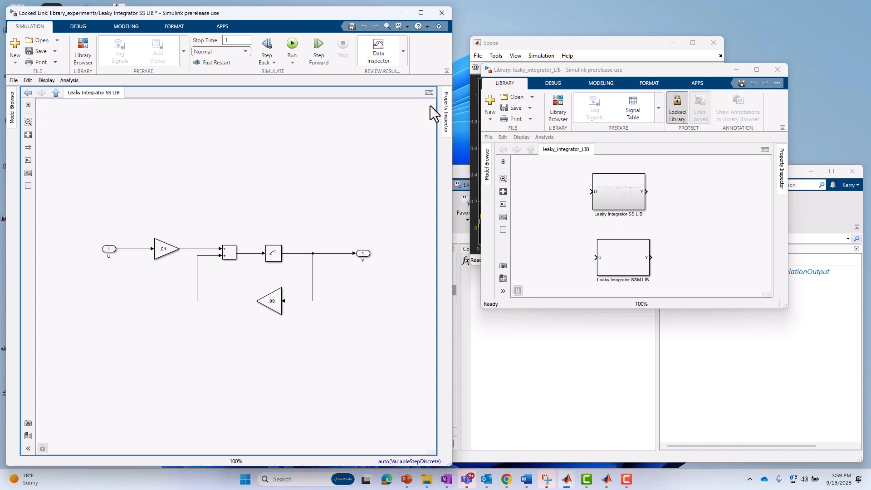
pyautogui.click(56, 93)
# Move the two linked library instances slightly downward to open a gap below Leaky Integrator SS1.
pyautogui.moveTo(212, 405); pyautogui.dragTo(211, 417)
pyautogui.moveTo(217, 357); pyautogui.dragTo(216, 366)
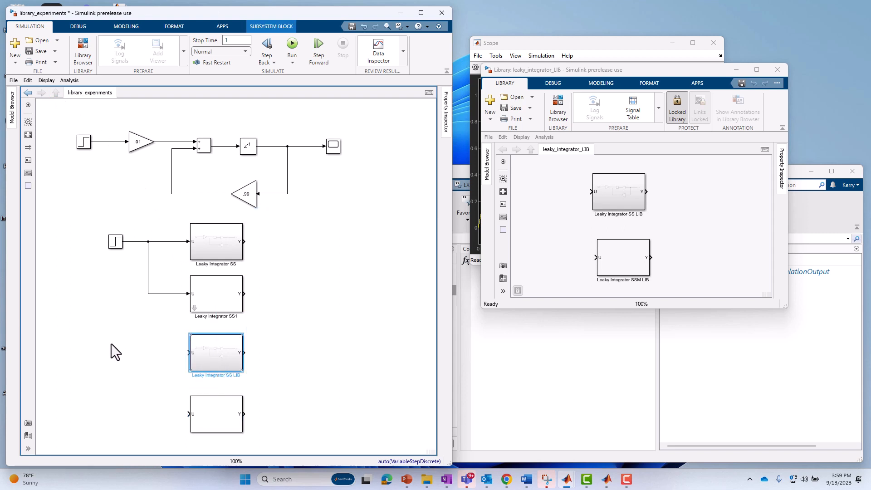
pyautogui.click(111, 343)
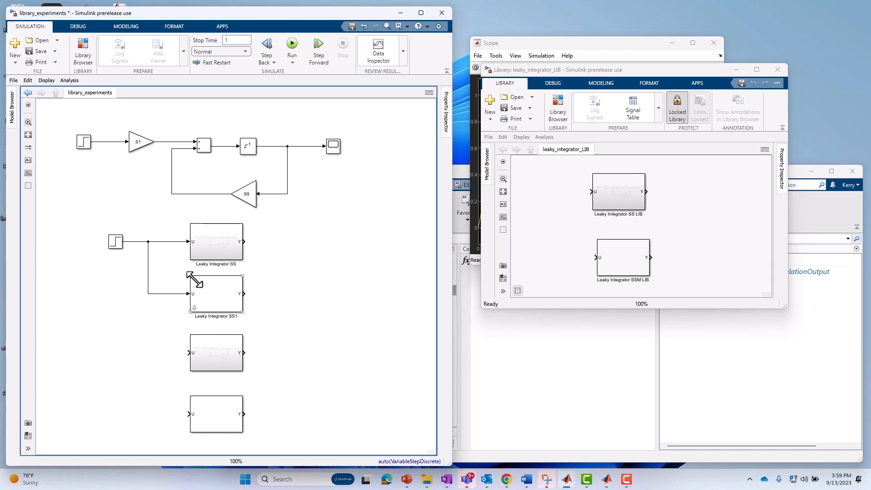
# Turn block name display on for the Leaky Integrator SS LIB and Leaky Integrator SSM LIB instances.
pyautogui.click(224, 346)
pyautogui.moveTo(160, 334); pyautogui.dragTo(221, 424)
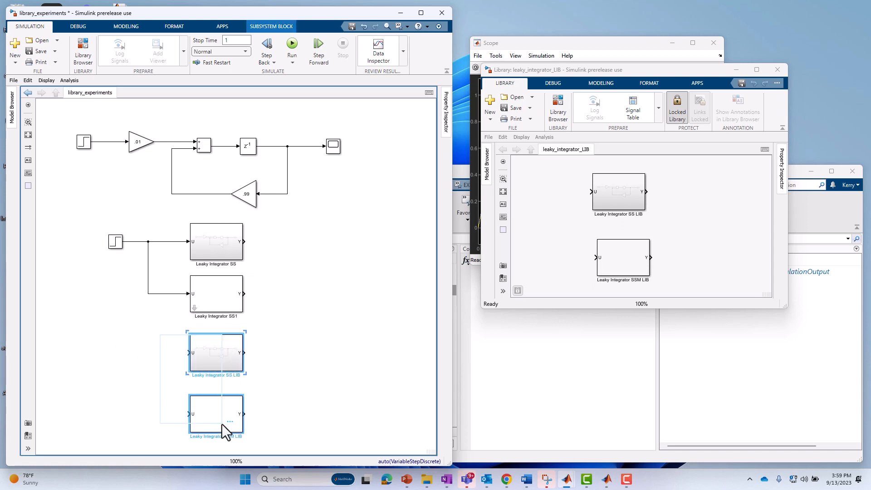
pyautogui.rightClick(226, 361)
pyautogui.moveTo(255, 343)
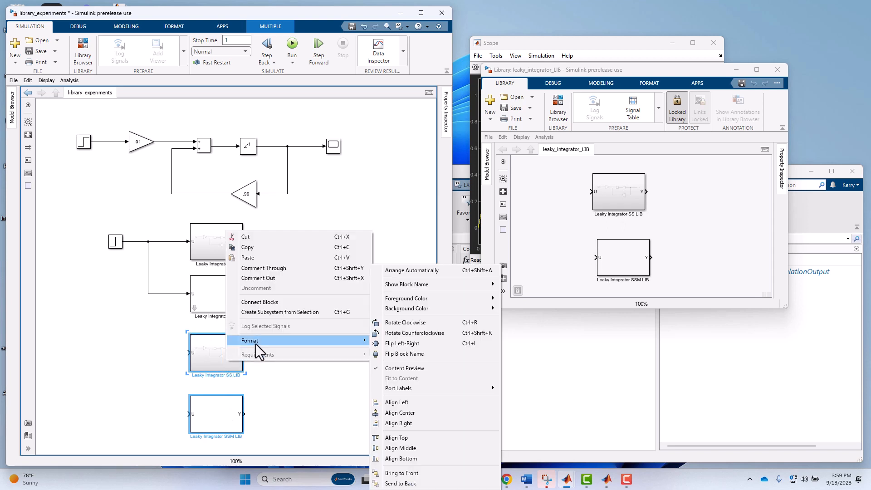
pyautogui.moveTo(428, 285)
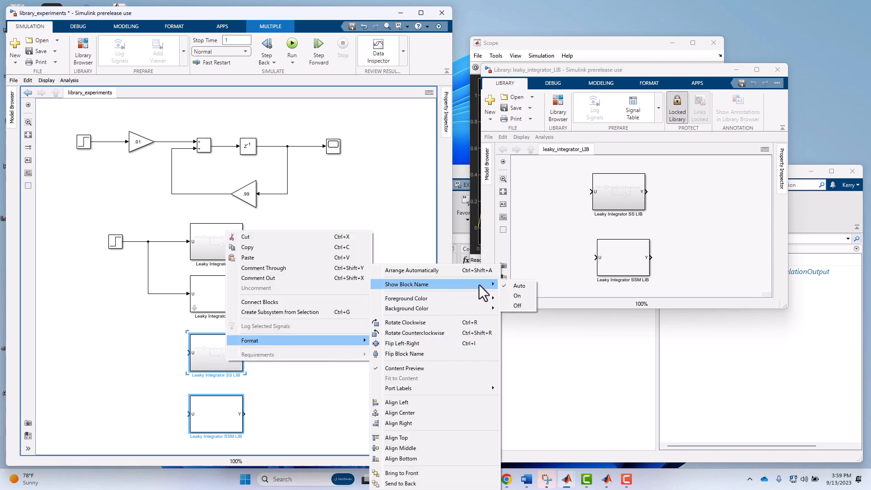
pyautogui.click(525, 295)
pyautogui.click(331, 390)
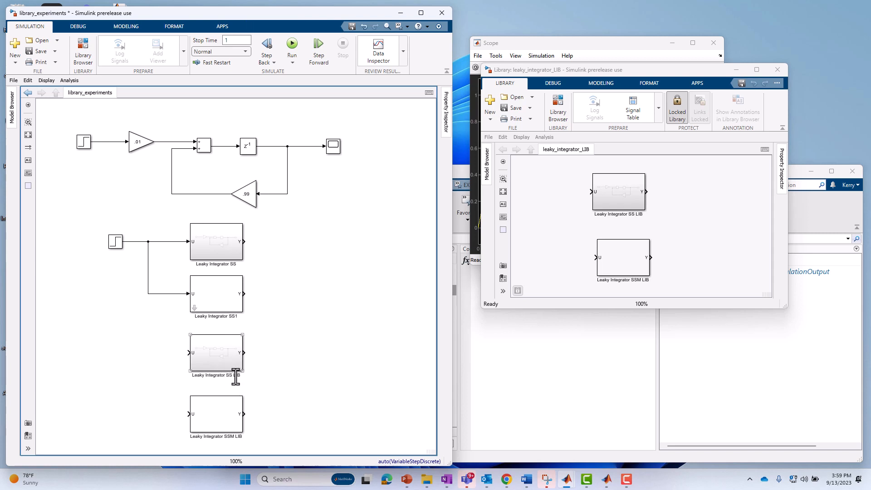
pyautogui.doubleClick(236, 375)
pyautogui.doubleClick(232, 436)
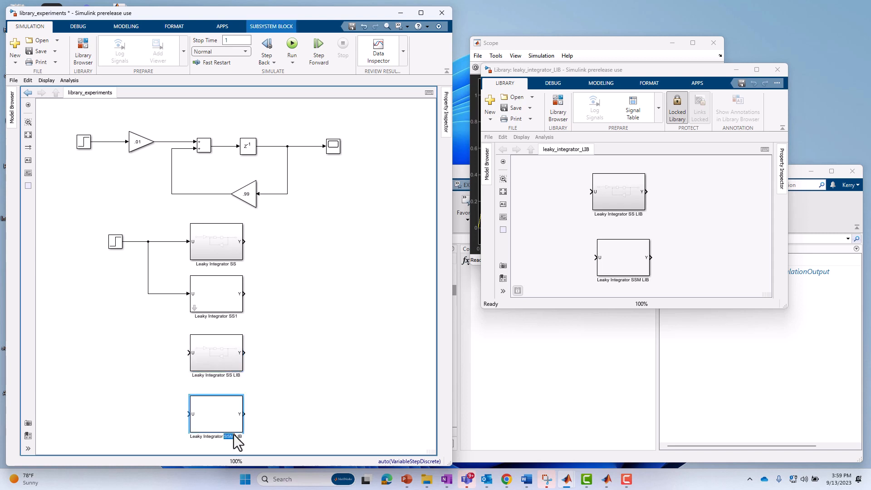
pyautogui.click(118, 393)
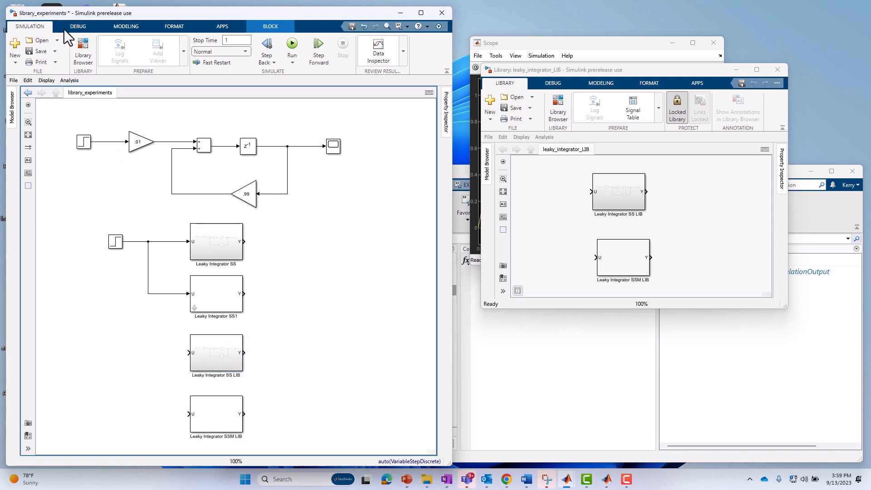
# Widen the library_experiments window and turn on the Show All Links information overlay for library links.
pyautogui.click(78, 25)
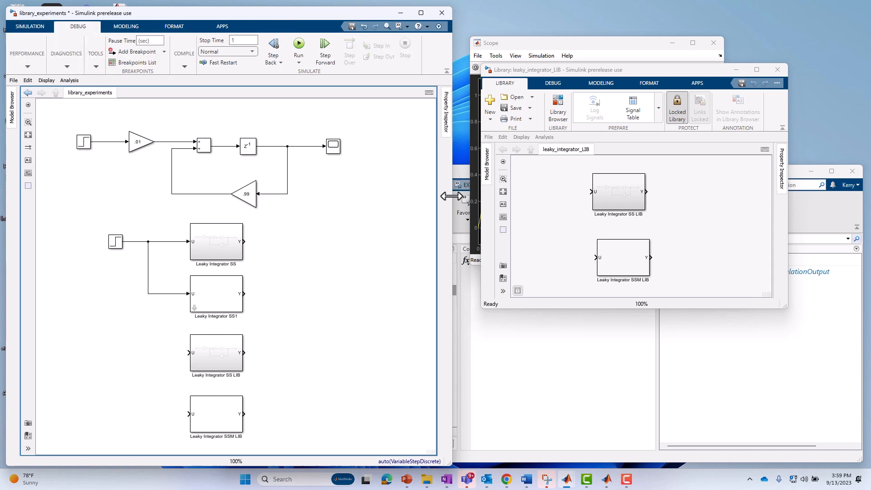
pyautogui.moveTo(452, 194); pyautogui.dragTo(601, 175)
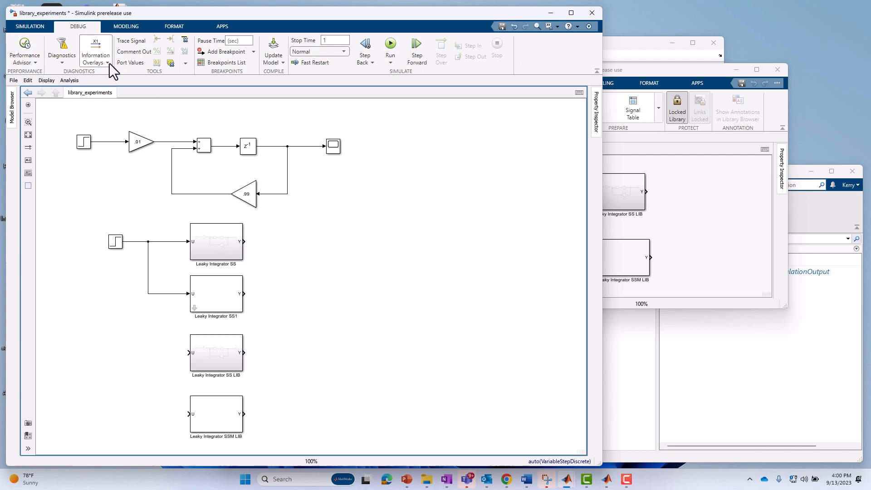
pyautogui.click(108, 64)
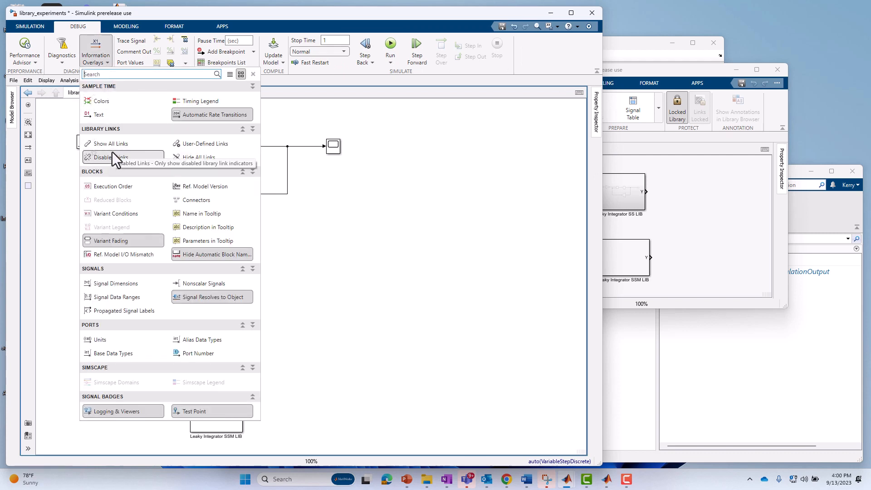
pyautogui.click(110, 141)
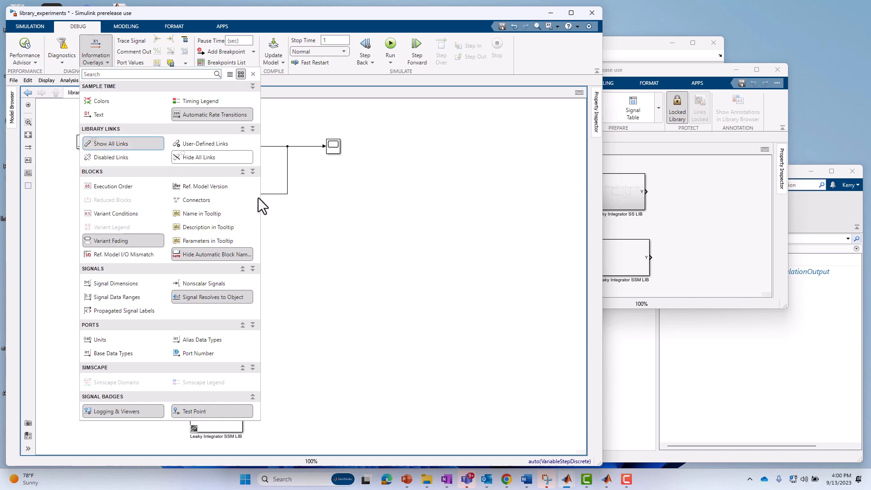
pyautogui.click(375, 297)
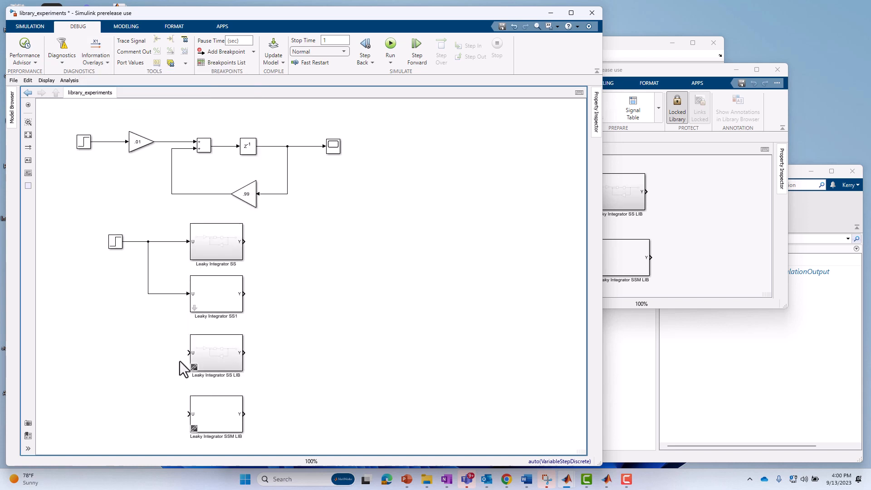
# Go to the library block of the Leaky Integrator SS LIB instance, and close the library window.
pyautogui.click(197, 369)
pyautogui.rightClick(214, 347)
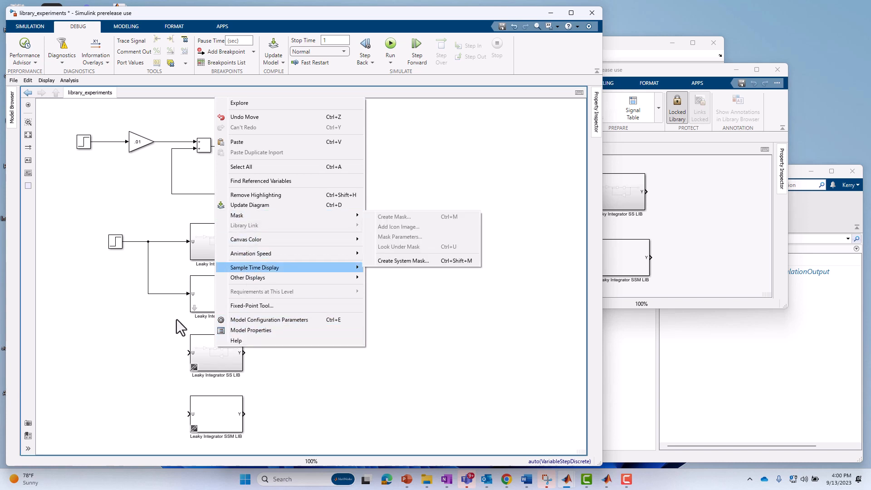
pyautogui.click(165, 357)
pyautogui.rightClick(231, 358)
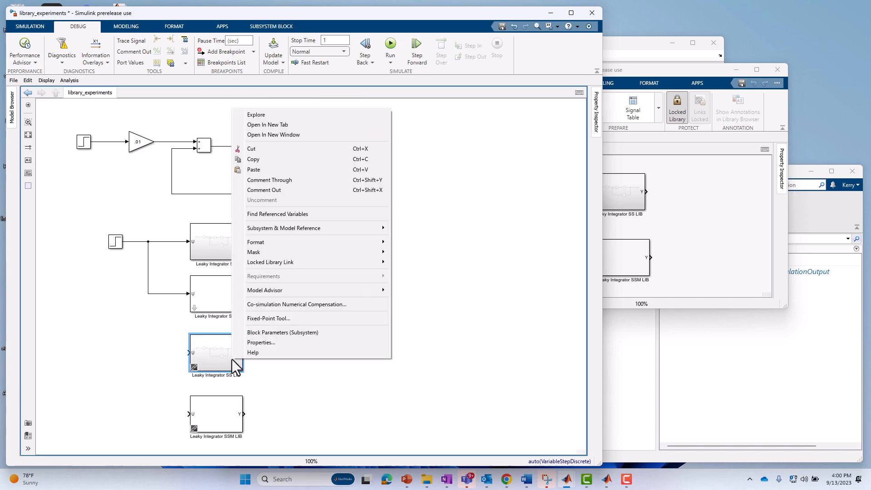
pyautogui.moveTo(271, 262)
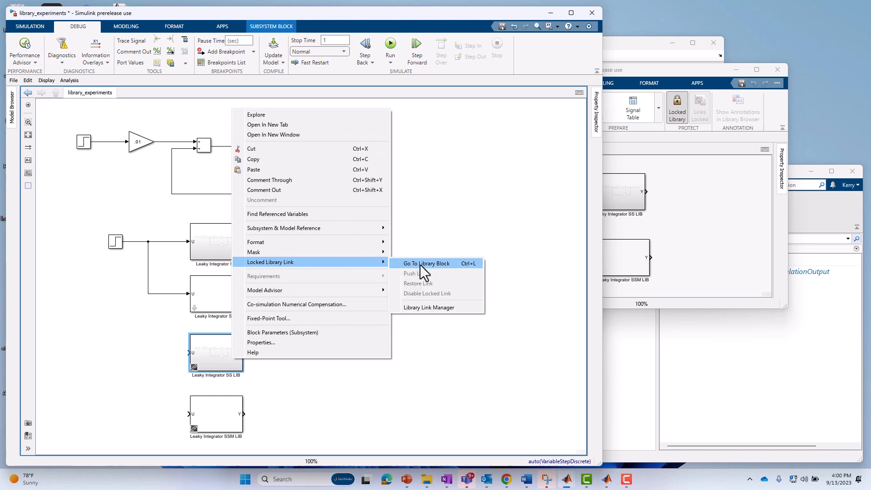
pyautogui.click(420, 265)
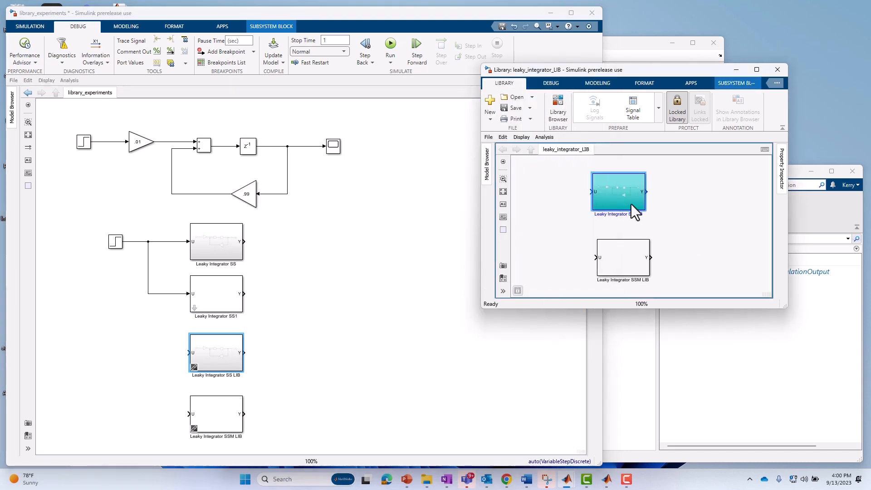
pyautogui.click(777, 70)
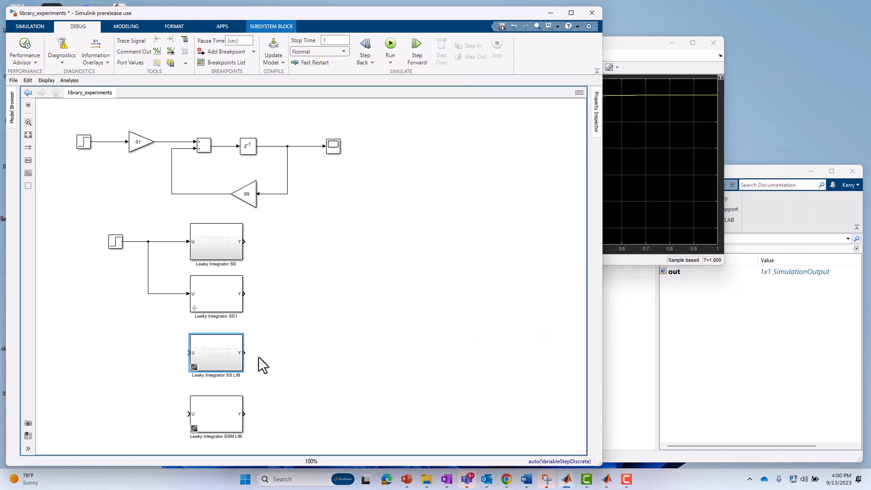
# Go to the library block of the Leaky Integrator SSM LIB instance and move the library window clear of the model.
pyautogui.rightClick(220, 420)
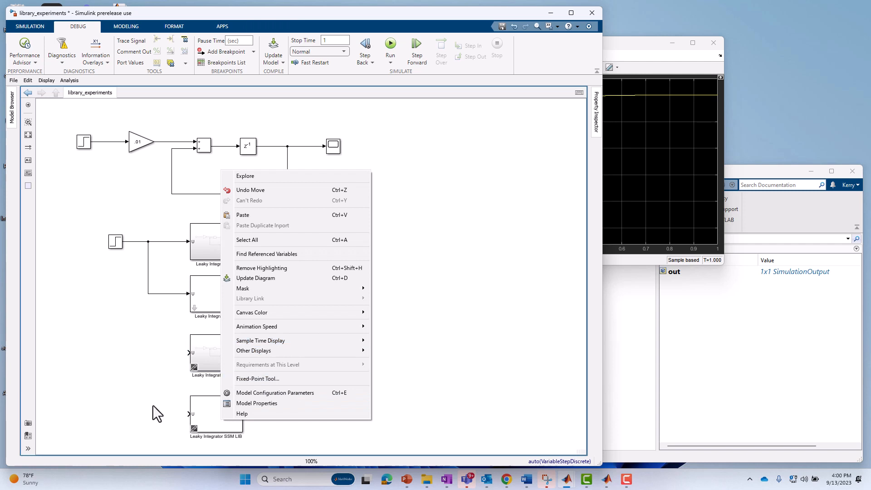
pyautogui.click(211, 411)
pyautogui.rightClick(211, 411)
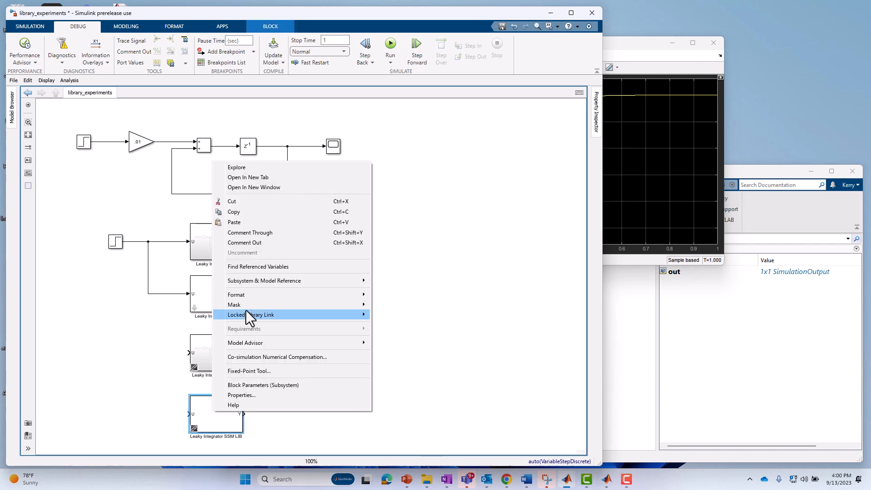
pyautogui.moveTo(247, 313)
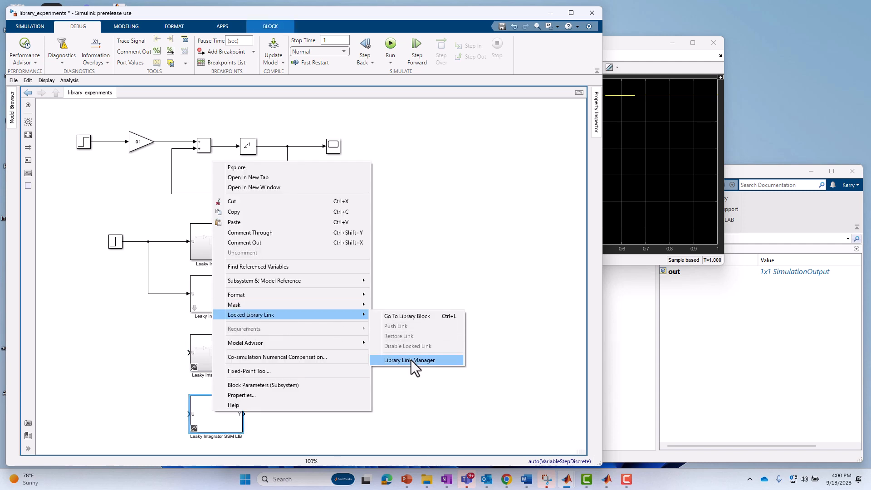
pyautogui.click(410, 317)
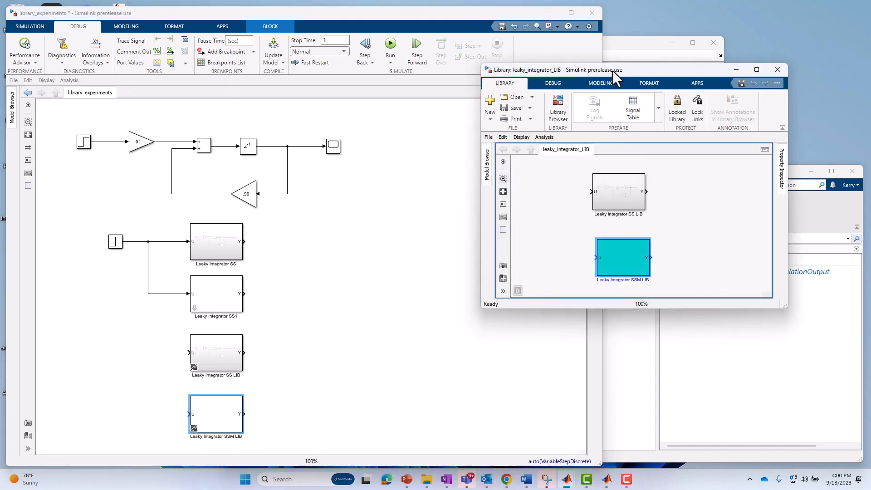
pyautogui.moveTo(613, 71); pyautogui.dragTo(706, 15)
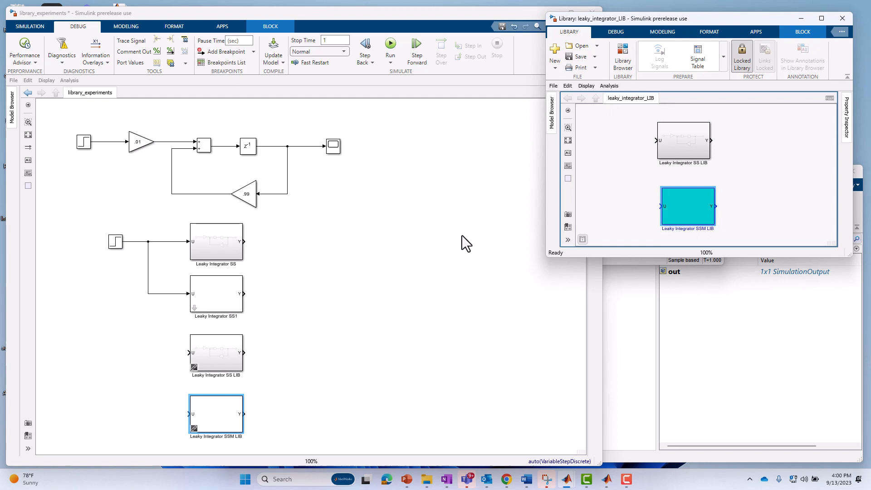
# Make two copies of the Leaky Integrator SS LIB instance beside the original and delete both copies.
pyautogui.moveTo(213, 353); pyautogui.dragTo(448, 363)
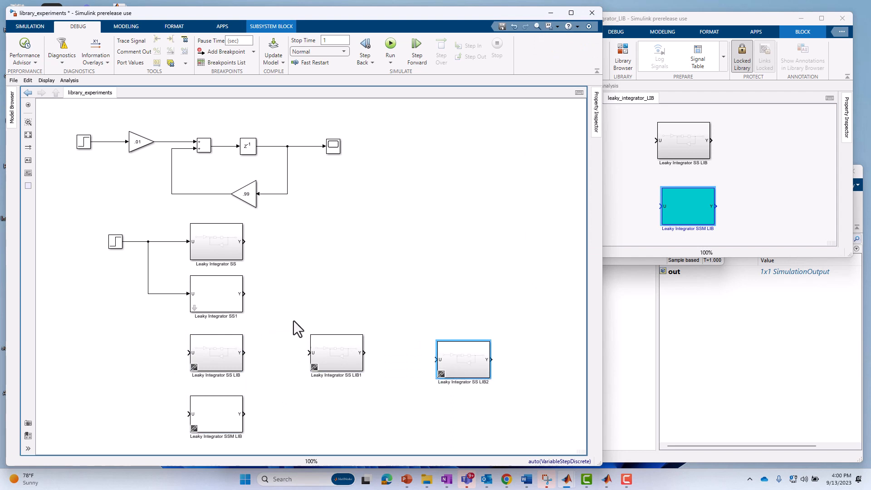
pyautogui.moveTo(294, 320); pyautogui.dragTo(467, 390)
pyautogui.press('Delete')
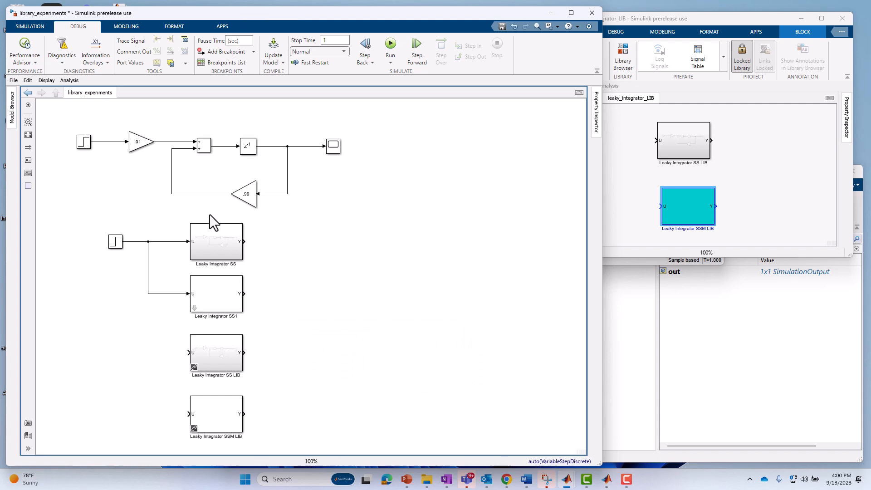
pyautogui.click(198, 244)
pyautogui.moveTo(642, 19); pyautogui.dragTo(656, 17)
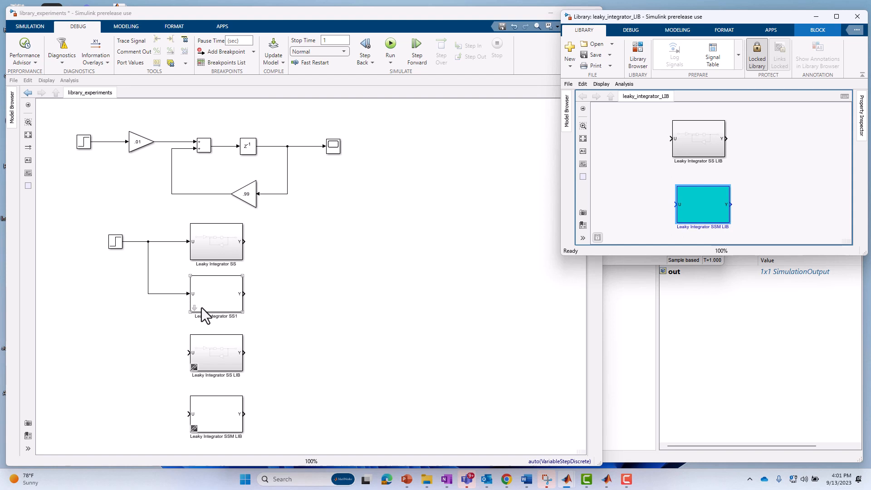
pyautogui.click(213, 378)
pyautogui.click(225, 350)
pyautogui.click(108, 249)
pyautogui.click(214, 345)
pyautogui.click(214, 345)
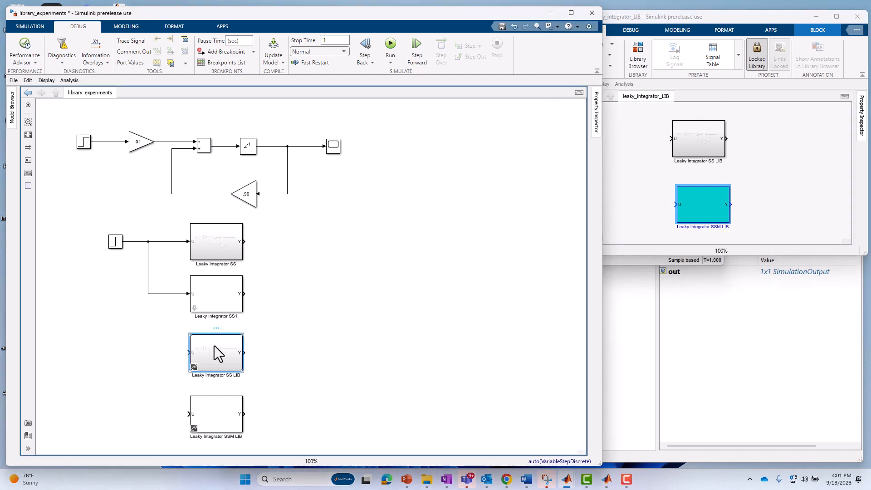
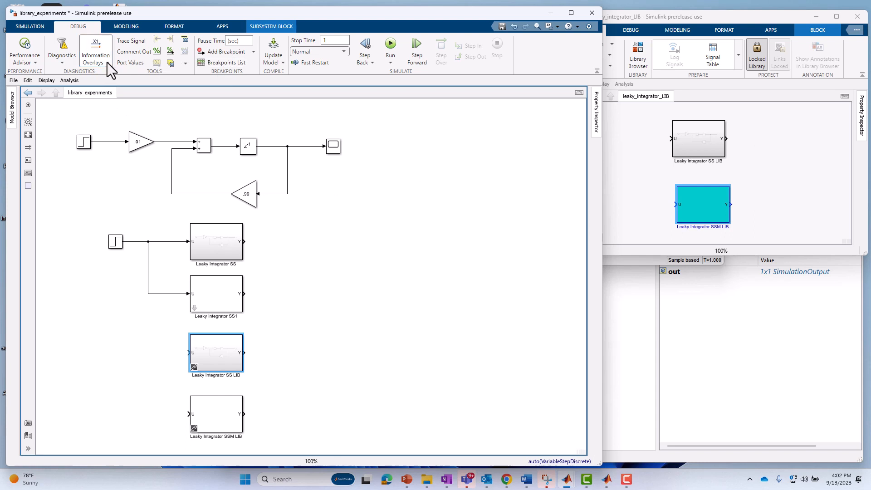
# Clear the block highlight in the library and set the model's library link overlay to Disabled Links.
pyautogui.click(798, 113)
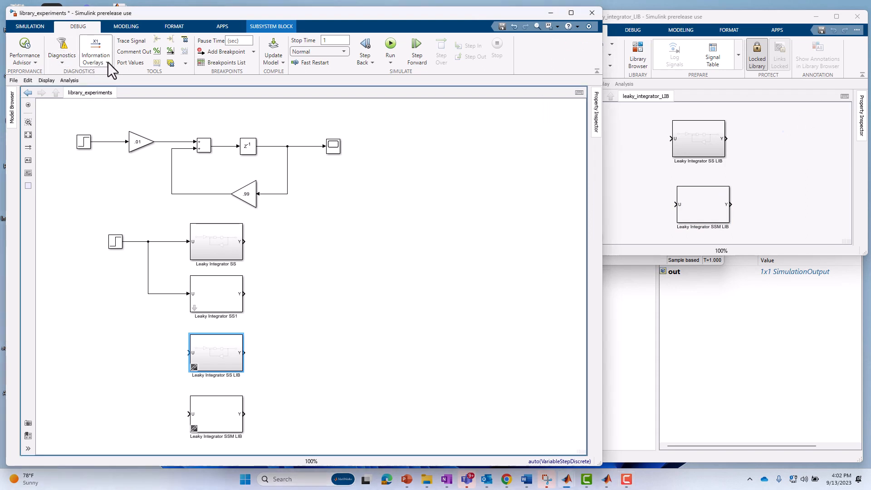
pyautogui.click(108, 61)
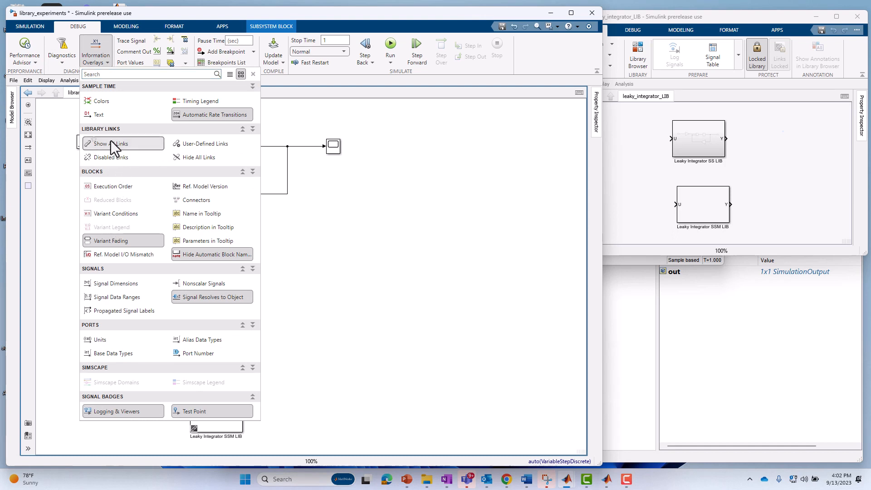
pyautogui.click(99, 157)
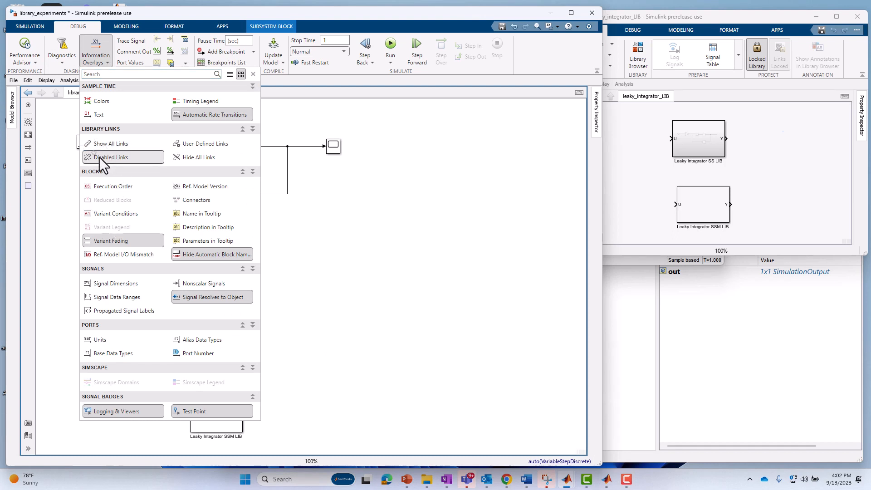
pyautogui.click(61, 181)
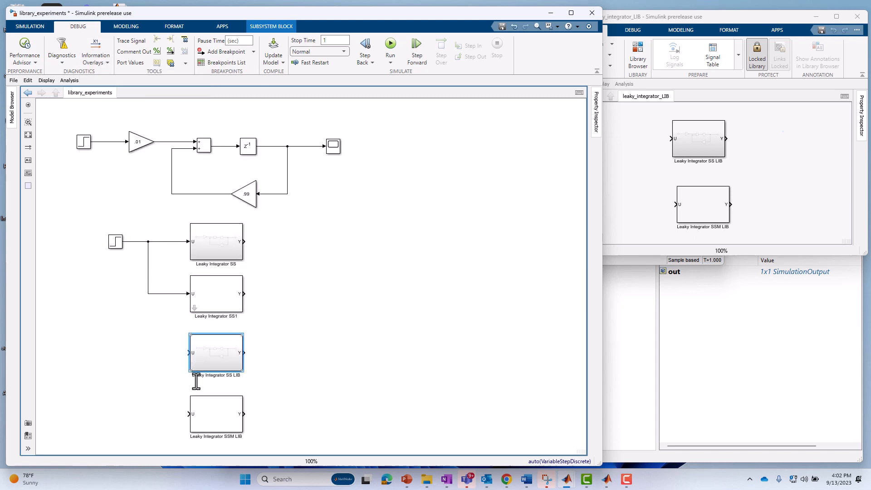
pyautogui.click(144, 382)
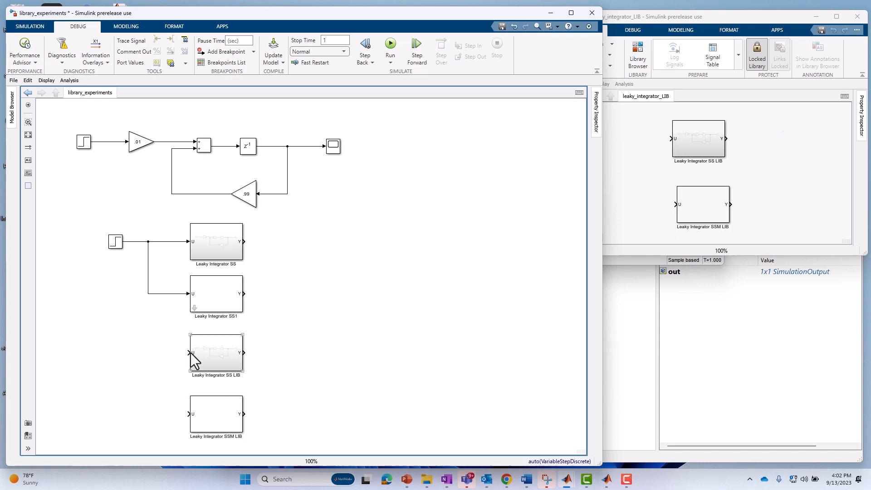
pyautogui.click(199, 307)
pyautogui.click(184, 384)
pyautogui.click(187, 308)
# Look under the masks of Leaky Integrator SSM LIB and Leaky Integrator SS1, returning to the model's top level after each.
pyautogui.click(221, 410)
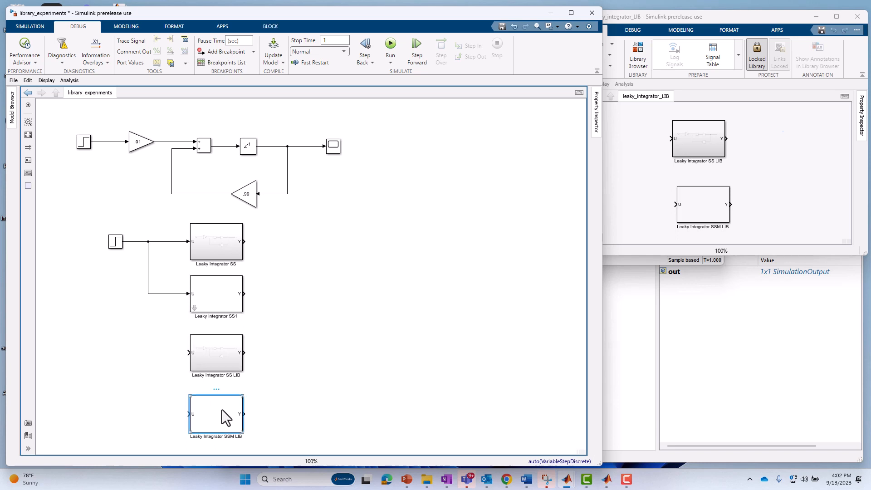
pyautogui.rightClick(222, 410)
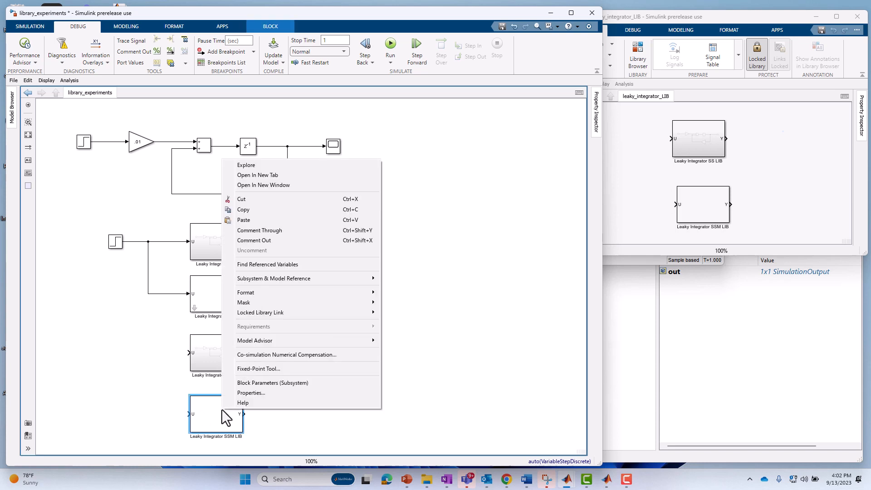
pyautogui.moveTo(279, 303)
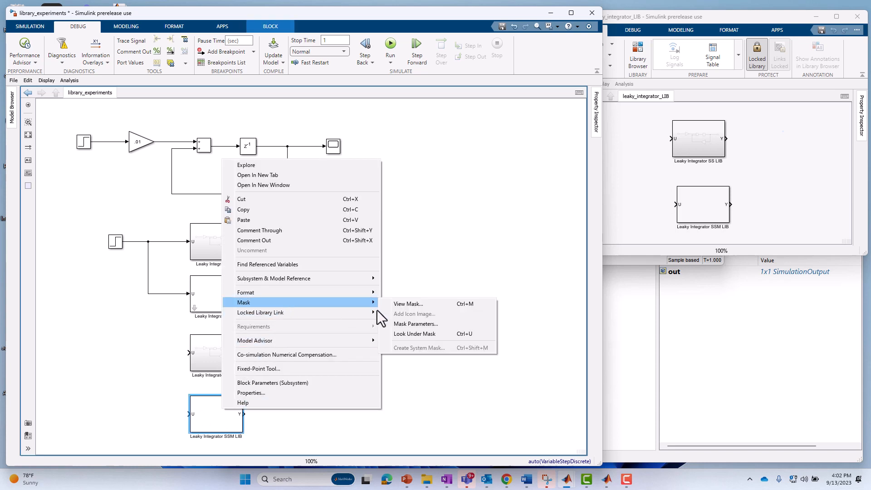
pyautogui.click(425, 333)
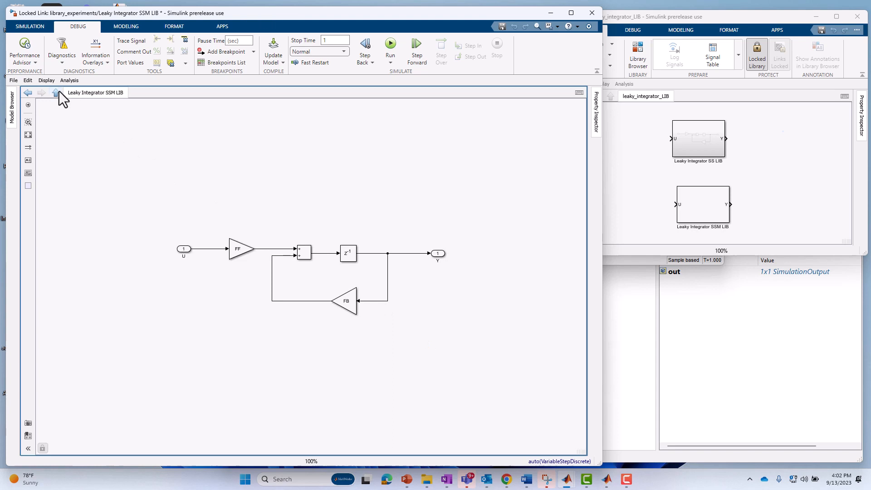
pyautogui.click(55, 93)
pyautogui.doubleClick(194, 307)
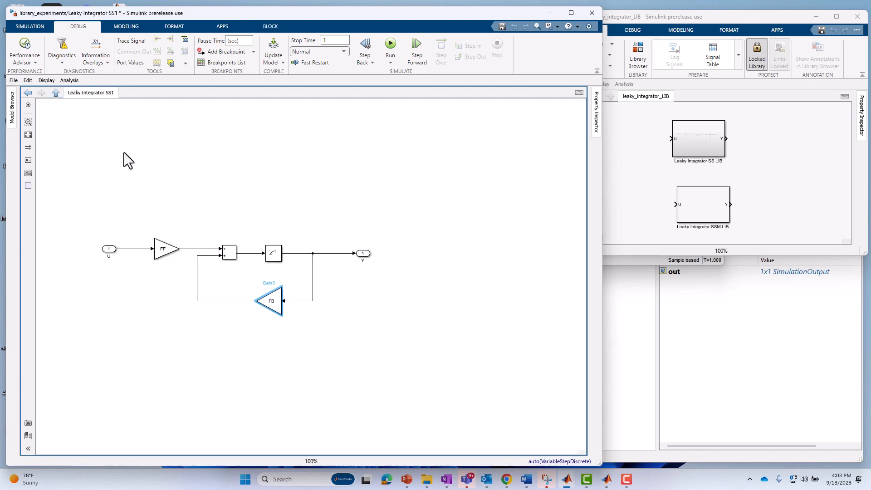
pyautogui.click(55, 93)
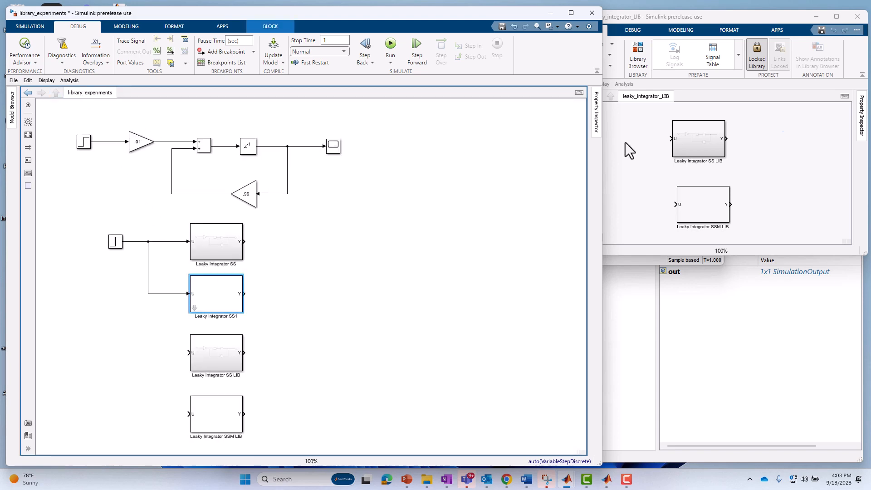
# Unlock the leaky_integrator_LIB library and unlock its links so that block instances can disable them.
pyautogui.click(763, 151)
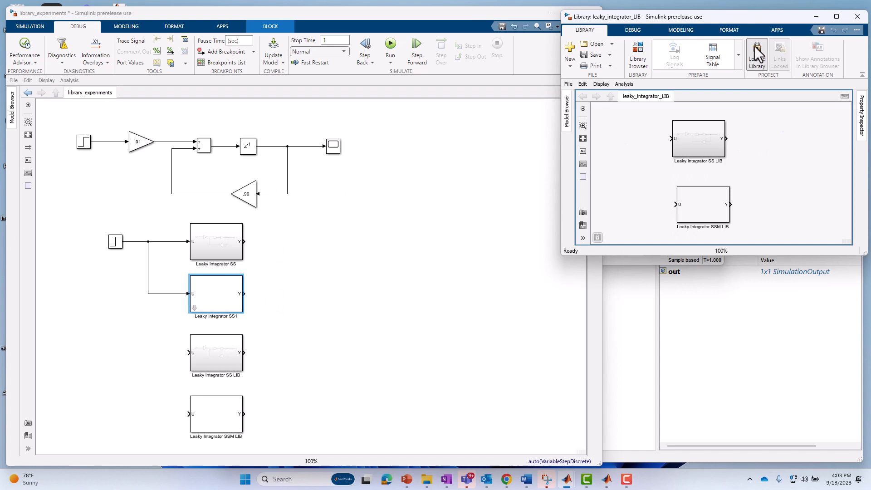
pyautogui.click(753, 45)
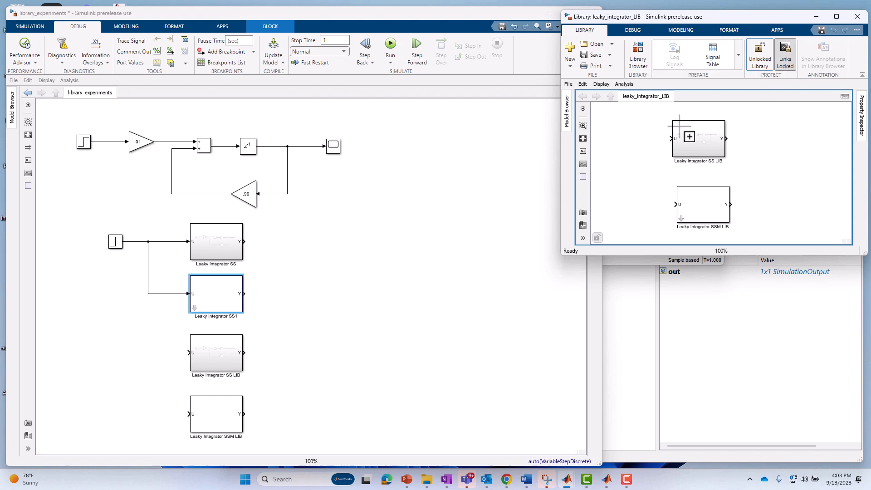
pyautogui.click(723, 212)
pyautogui.click(755, 53)
pyautogui.click(757, 59)
pyautogui.click(787, 68)
pyautogui.click(780, 61)
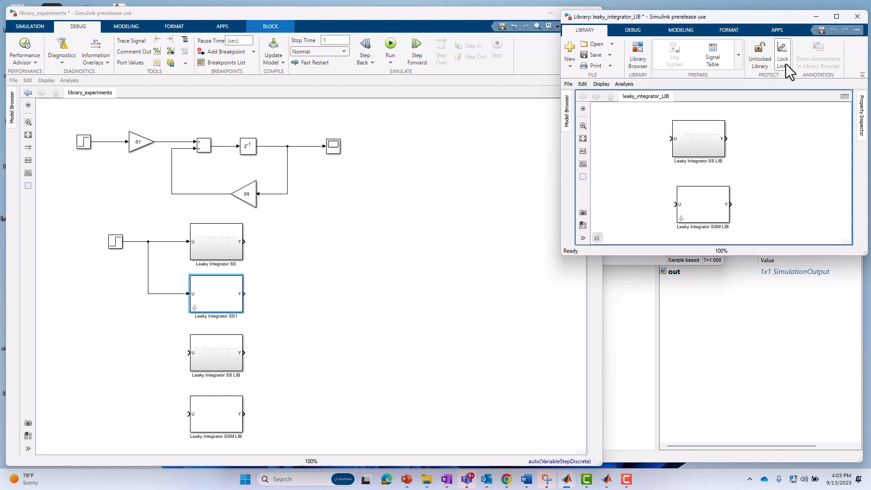
# Toggle the library's link lock on and off several times, ending with the links unlocked.
pyautogui.click(785, 63)
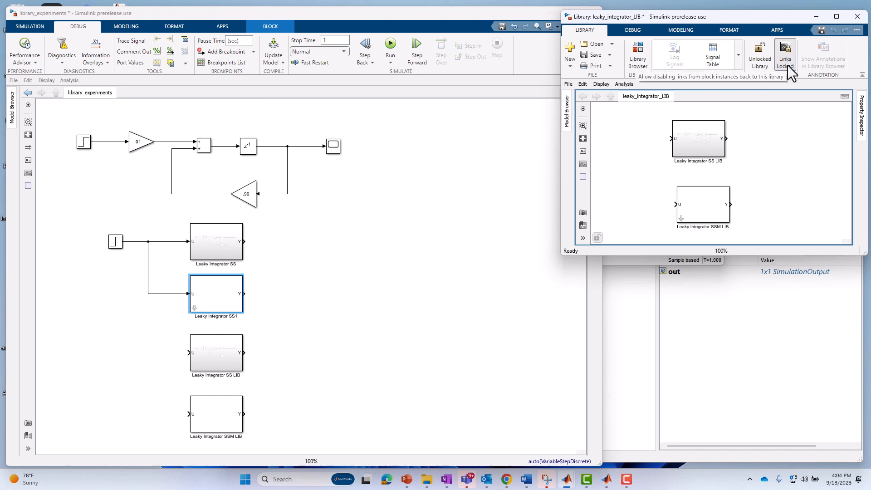
pyautogui.click(788, 65)
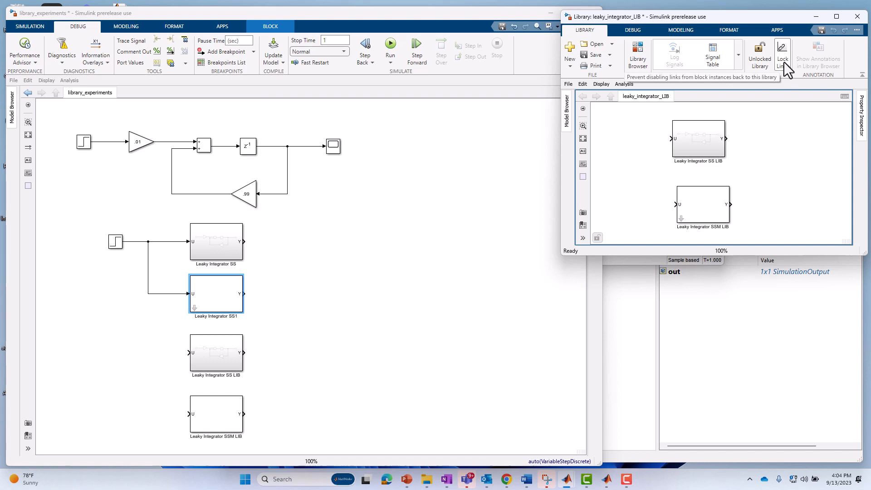
pyautogui.click(783, 61)
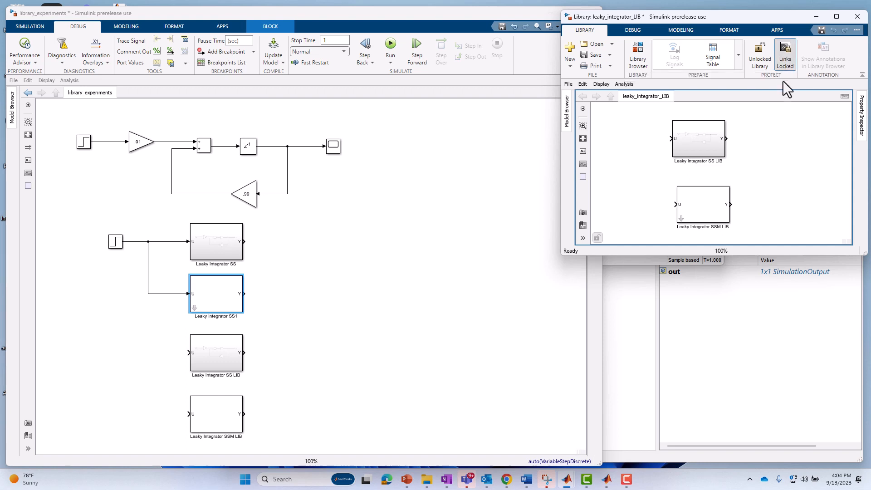
pyautogui.click(787, 64)
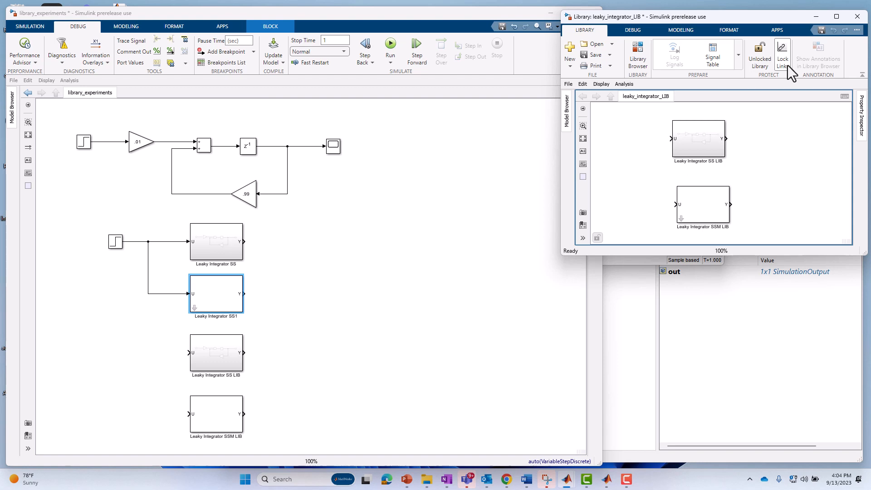
pyautogui.click(787, 65)
pyautogui.click(787, 65)
pyautogui.click(787, 65)
pyautogui.click(787, 64)
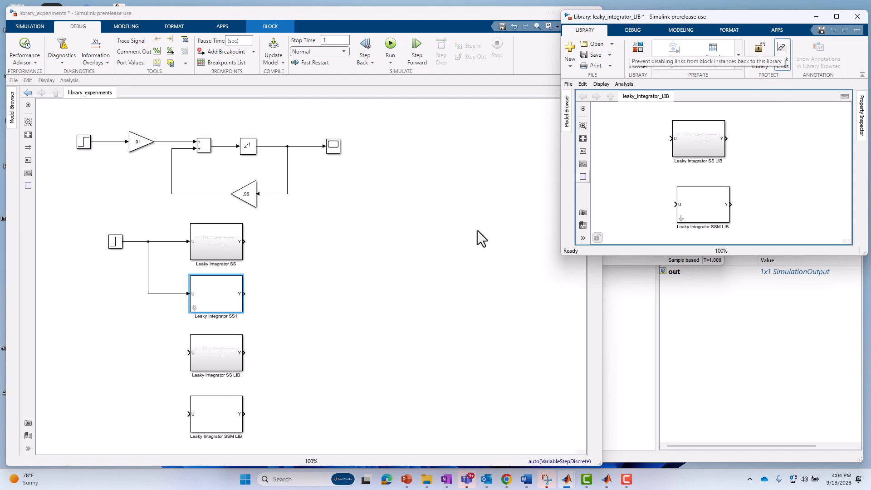
# Open the Leaky Integrator SS LIB instance in the model and set its input gain to .02, accepting the change within the link.
pyautogui.doubleClick(212, 360)
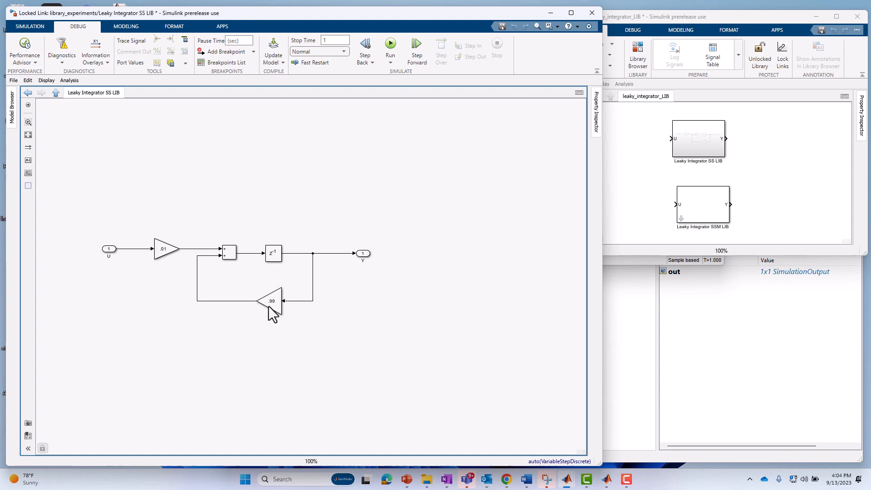
pyautogui.doubleClick(163, 249)
pyautogui.click(207, 235)
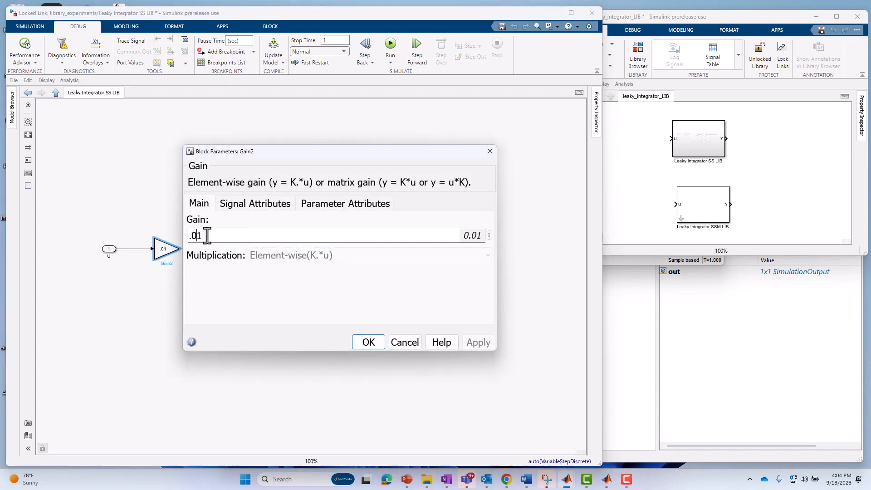
pyautogui.press('BackSpace')
pyautogui.write('2')
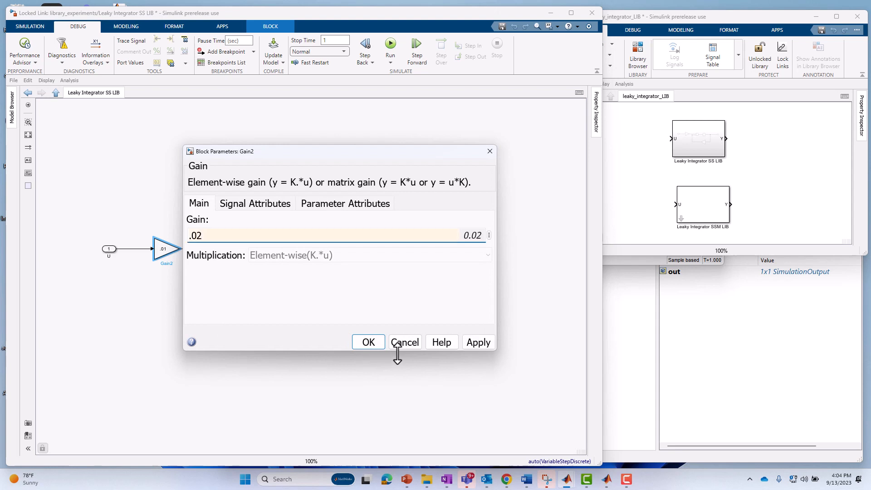
pyautogui.click(367, 341)
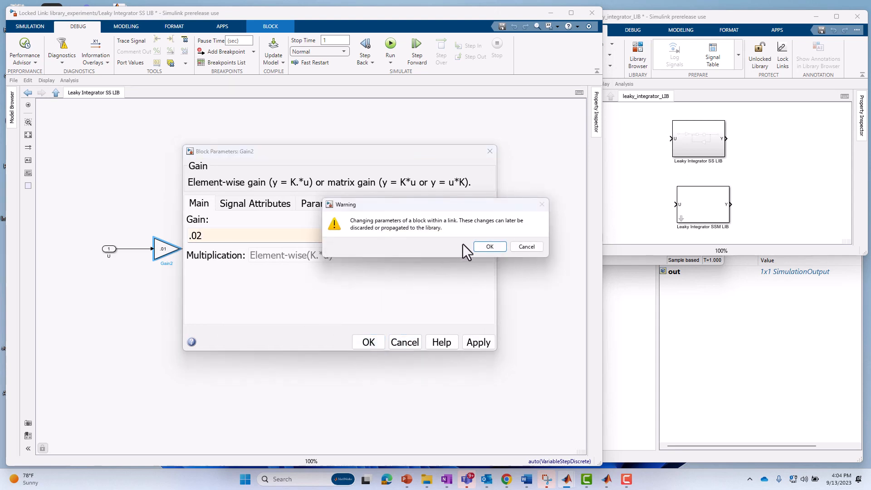
pyautogui.click(486, 248)
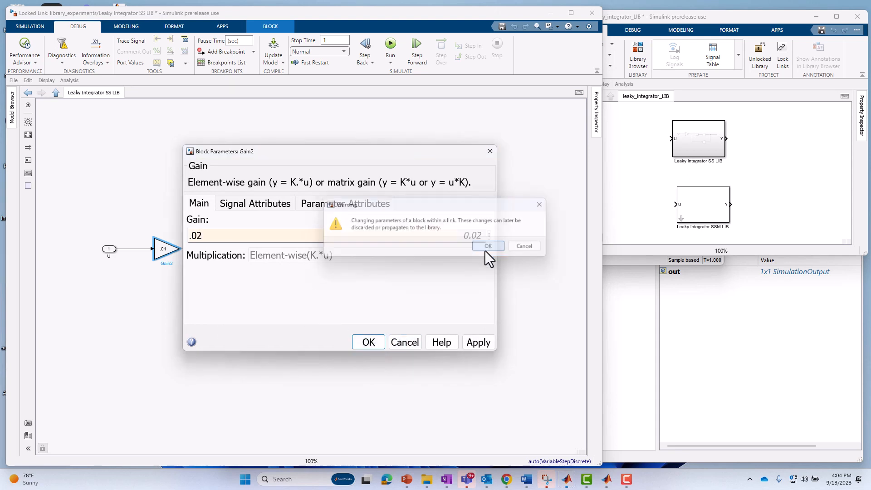
# Set the feedback gain inside the Leaky Integrator SS LIB instance to .98.
pyautogui.doubleClick(270, 309)
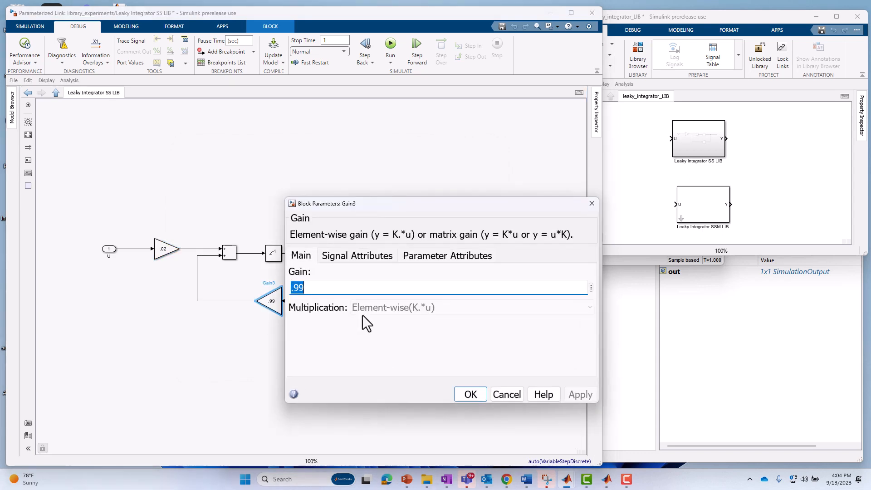
pyautogui.click(328, 288)
pyautogui.press('BackSpace')
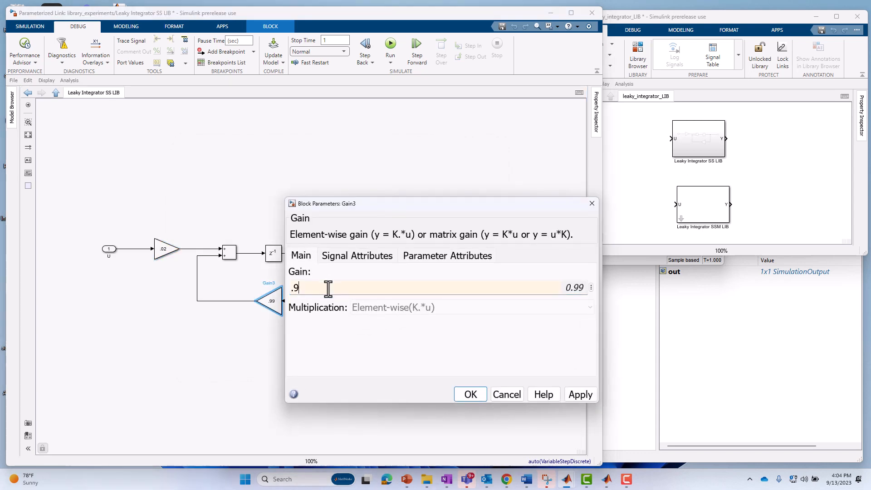
pyautogui.write('8')
pyautogui.press('Return')
pyautogui.click(233, 355)
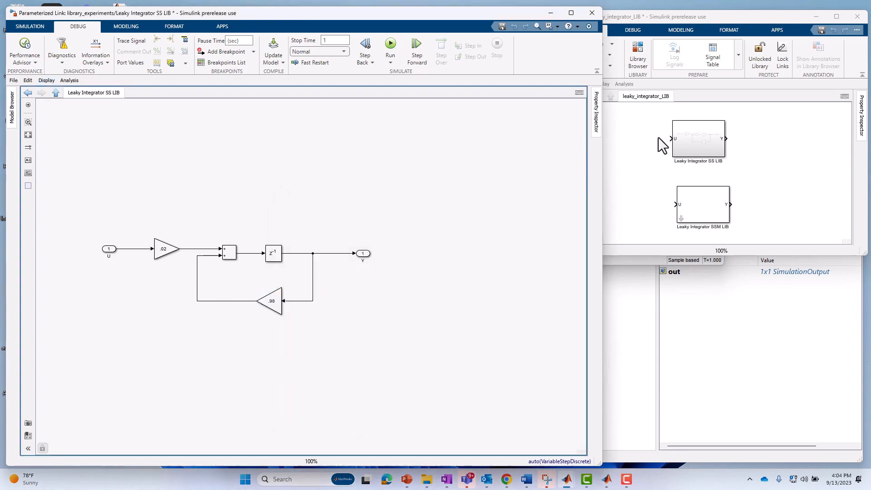
# Open the Leaky Integrator SS LIB block in the library and compare its gains with those of the instance.
pyautogui.click(701, 140)
pyautogui.doubleClick(700, 140)
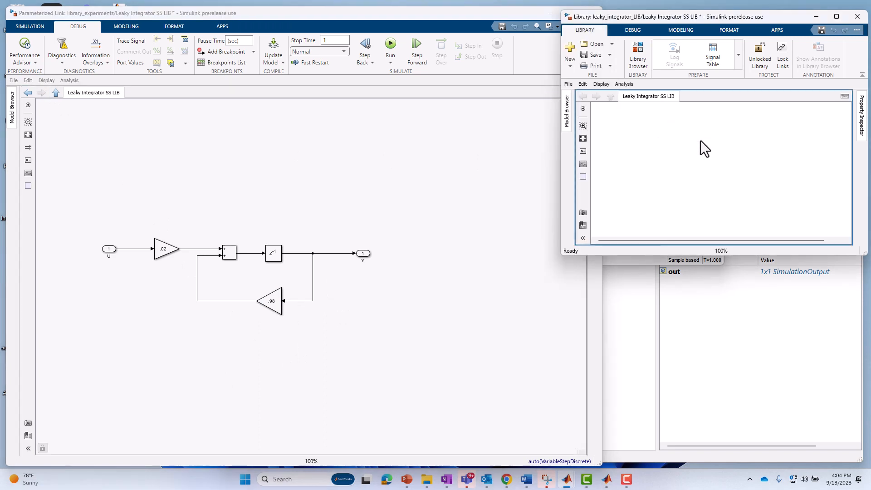
pyautogui.click(654, 148)
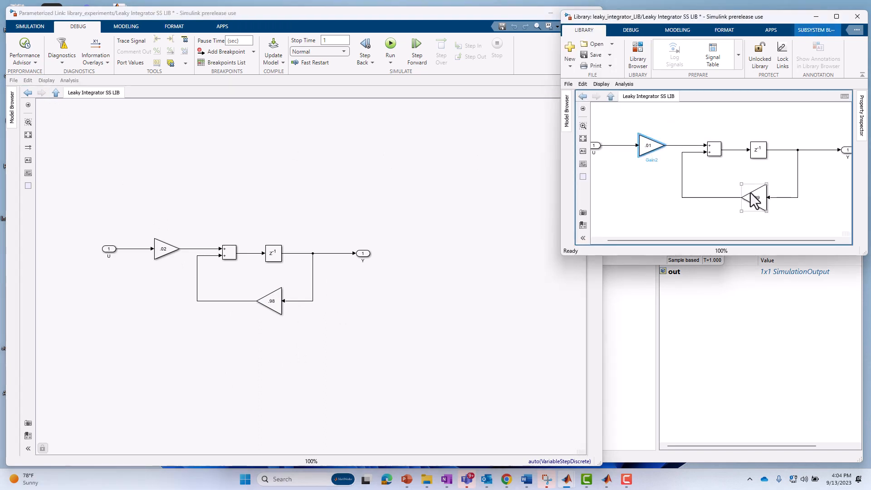
# Return to the top level of library_experiments and branch the lower Step block's signal to the Leaky Integrator SS LIB input.
pyautogui.click(54, 92)
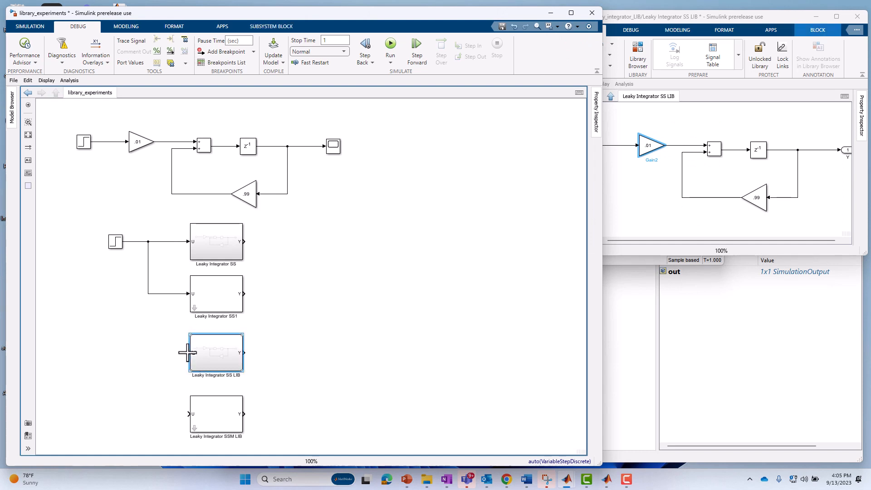
pyautogui.moveTo(189, 352); pyautogui.dragTo(143, 293)
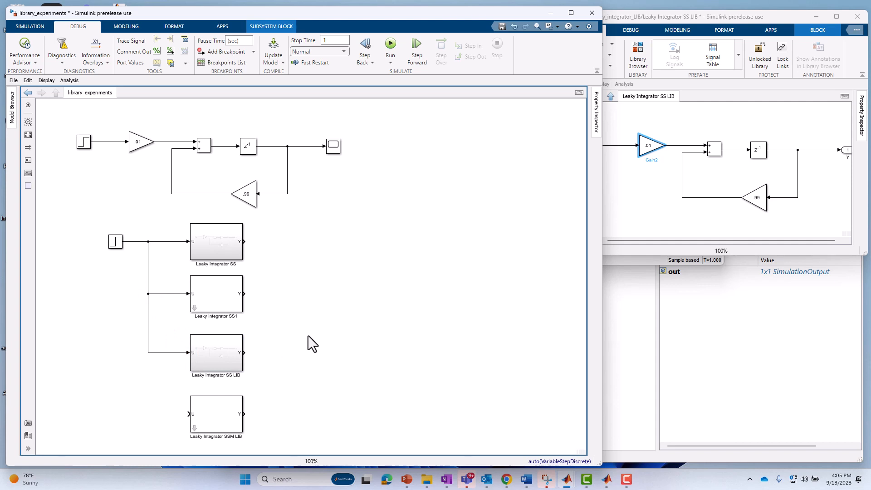
pyautogui.click(632, 197)
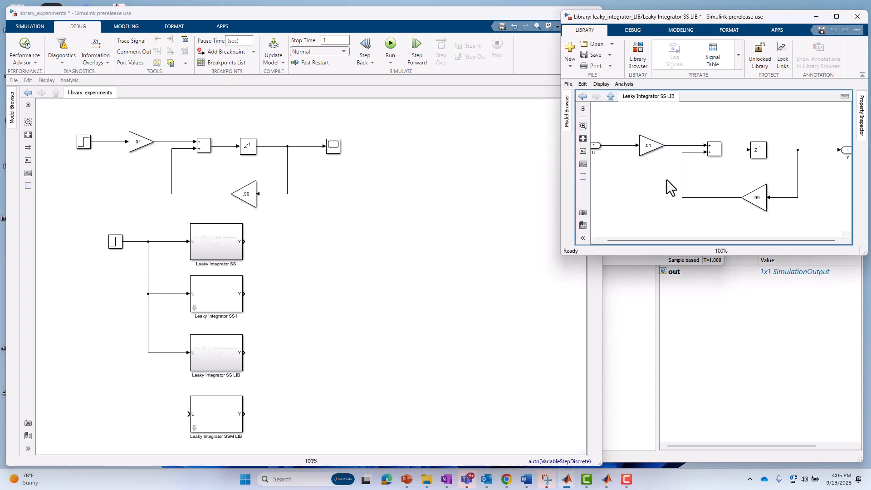
# Push the Leaky Integrator SS LIB instance's parameter changes to its library block with Push Link.
pyautogui.click(213, 353)
pyautogui.rightClick(214, 354)
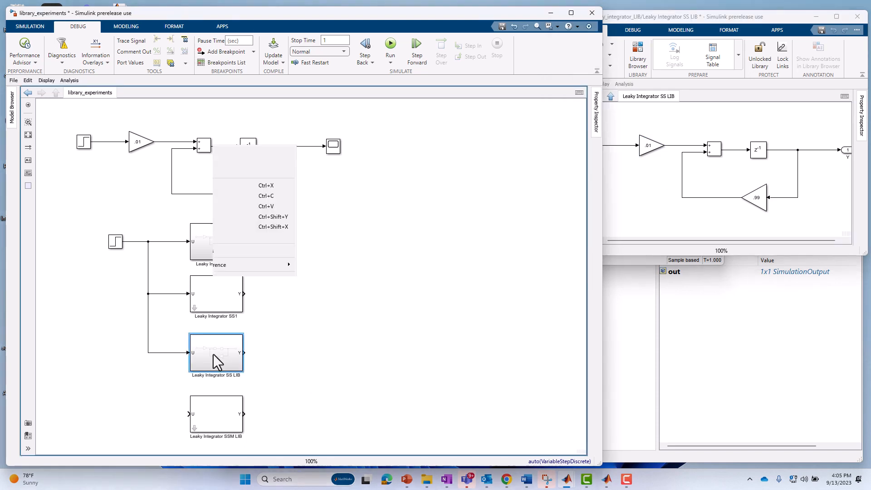
pyautogui.moveTo(245, 262)
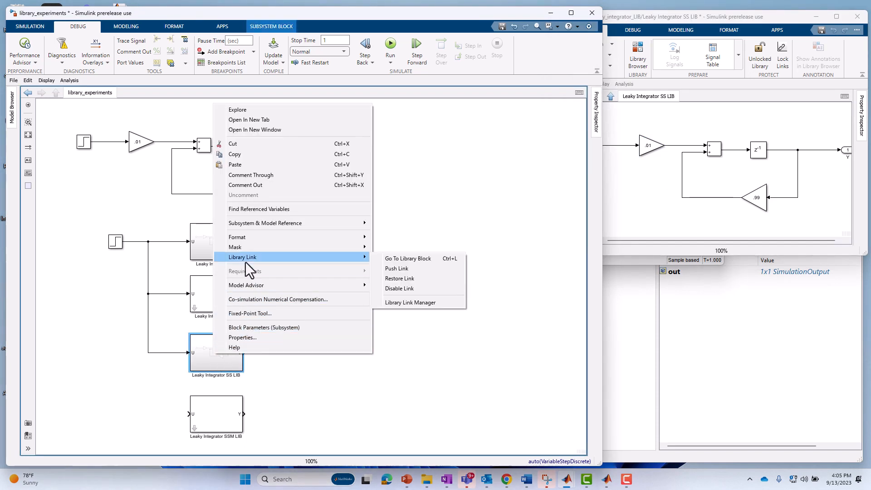
pyautogui.click(396, 268)
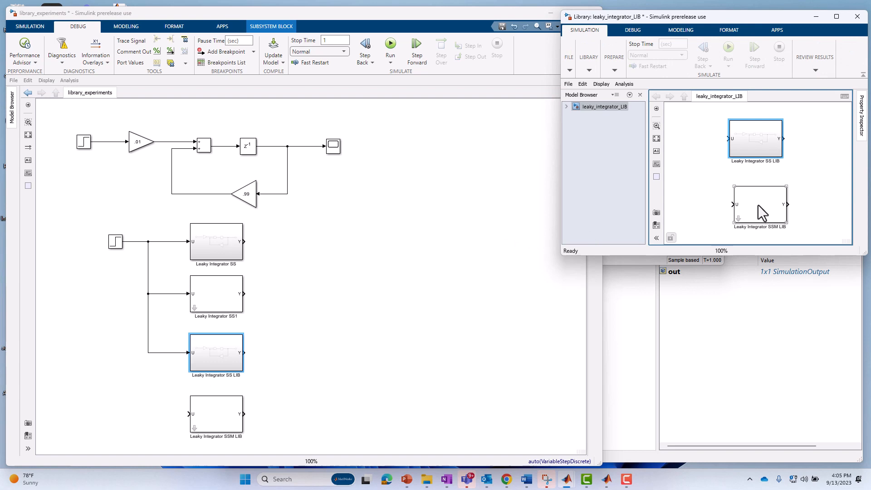
# Open the library's Leaky Integrator SS LIB block and close the Model Browser to examine the pushed gains.
pyautogui.doubleClick(751, 141)
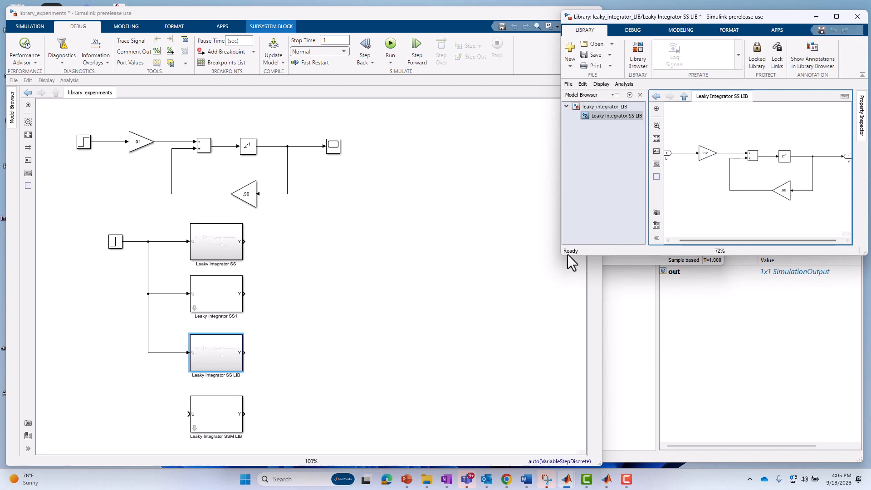
pyautogui.click(640, 94)
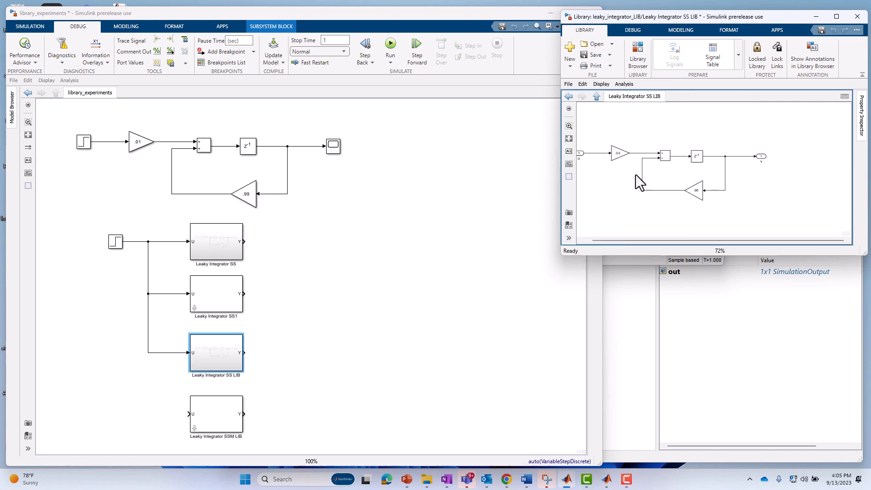
pyautogui.hotkey('alt', '1')
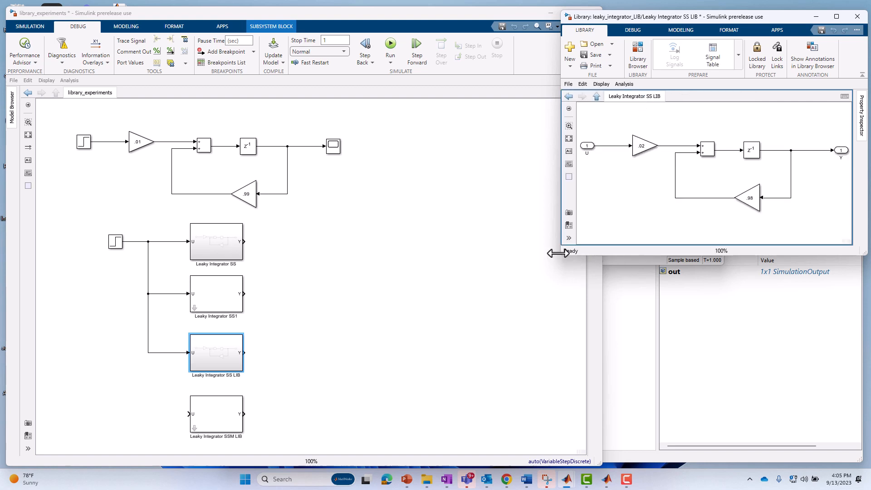
# Set the input gain inside the library's Leaky Integrator SS LIB block to .05.
pyautogui.moveTo(561, 255); pyautogui.dragTo(535, 370)
pyautogui.click(619, 153)
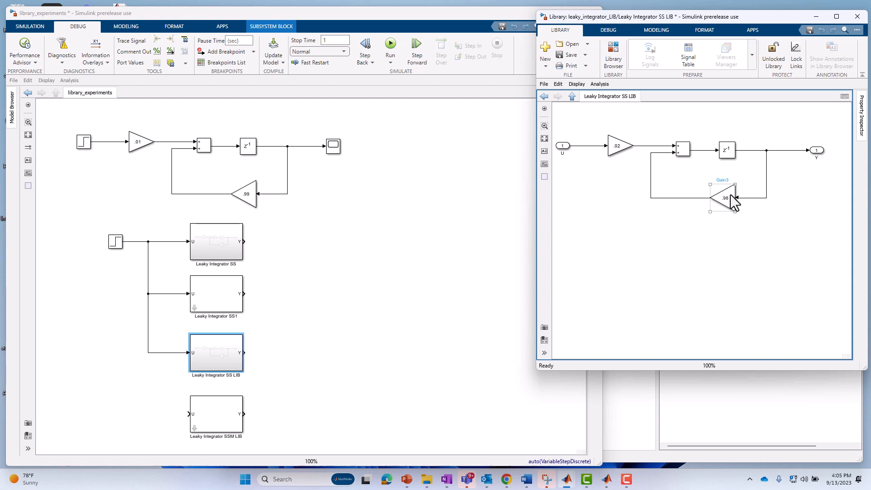
pyautogui.click(573, 97)
pyautogui.doubleClick(660, 143)
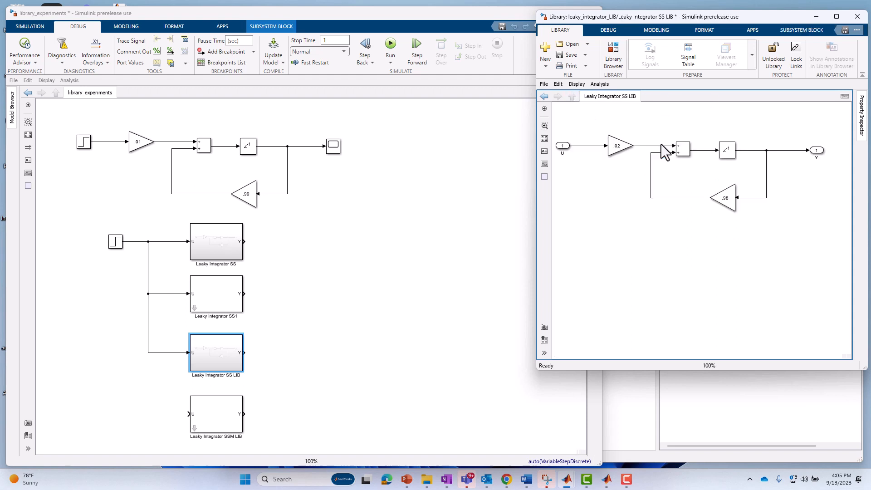
pyautogui.doubleClick(618, 146)
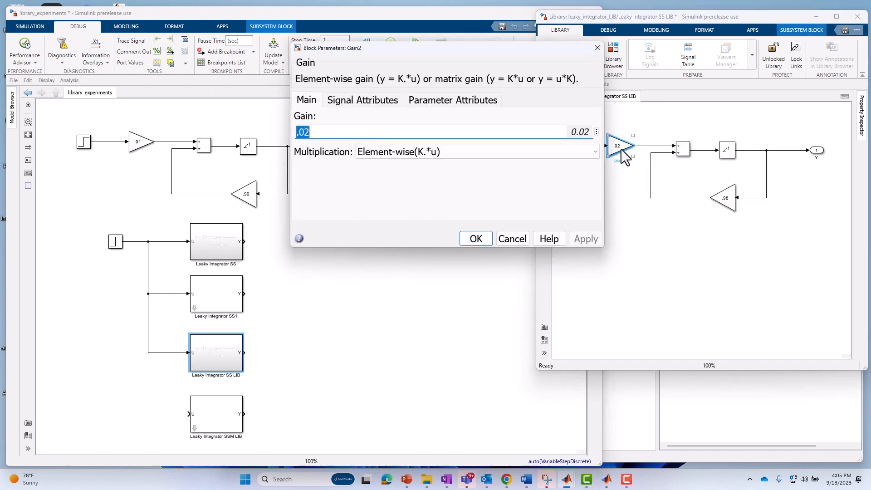
pyautogui.click(395, 132)
pyautogui.press('BackSpace')
pyautogui.write('5')
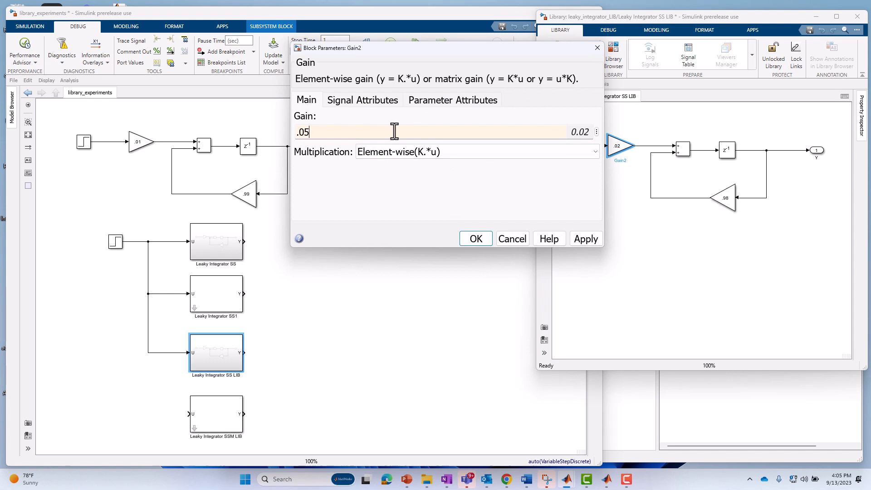
pyautogui.press('Return')
# Set the library block's feedback gain to .95 and save the library.
pyautogui.doubleClick(728, 198)
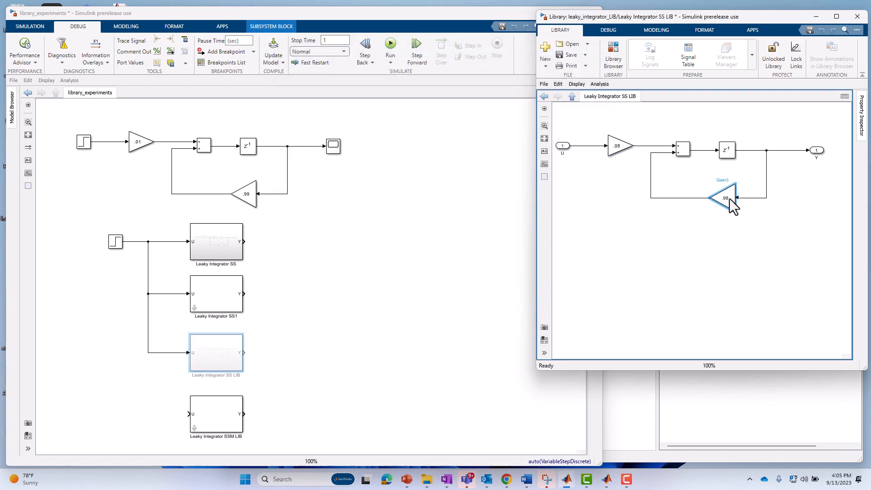
pyautogui.click(427, 184)
pyautogui.press('BackSpace')
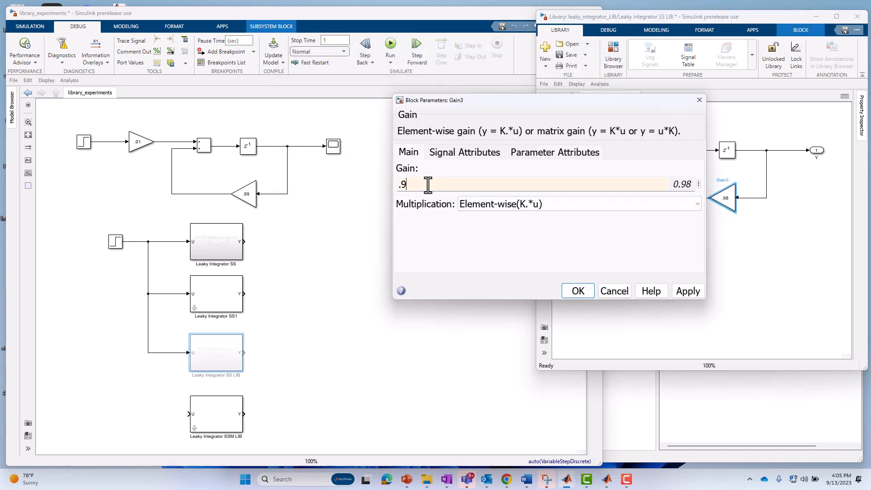
pyautogui.write('5')
pyautogui.press('Return')
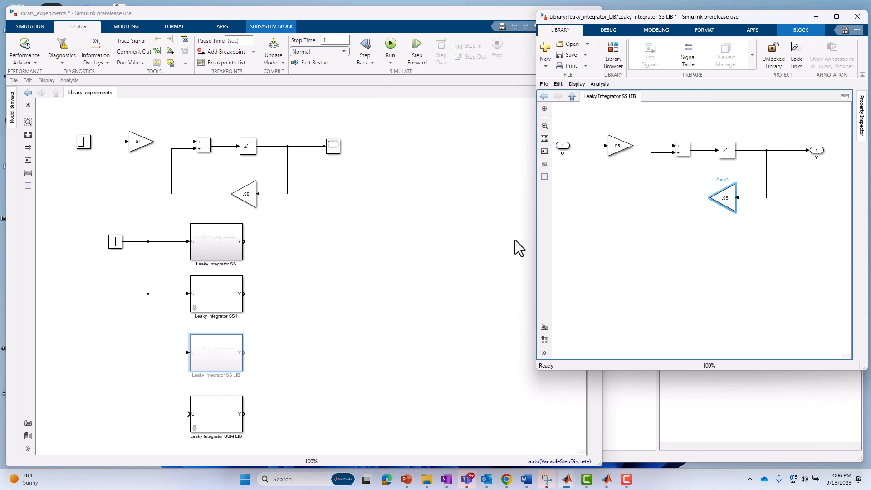
pyautogui.click(567, 58)
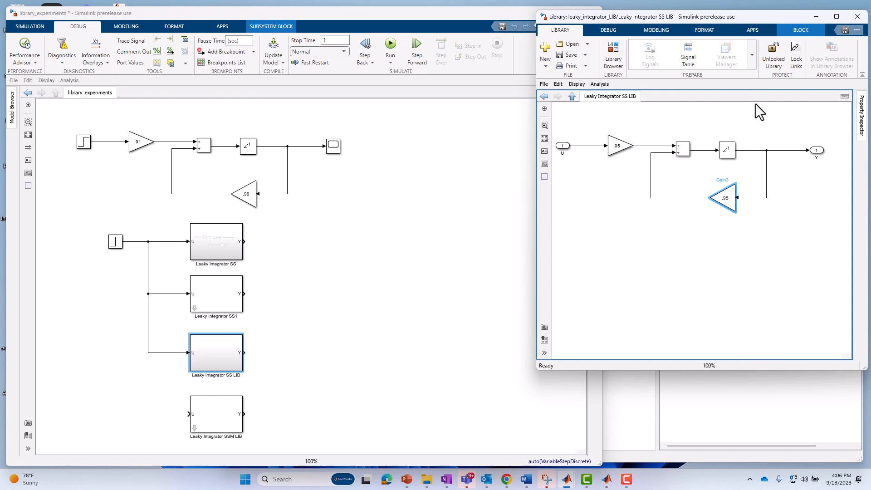
# Open the Leaky Integrator SS LIB instance in library_experiments to check its gains, and return to the top level.
pyautogui.doubleClick(219, 346)
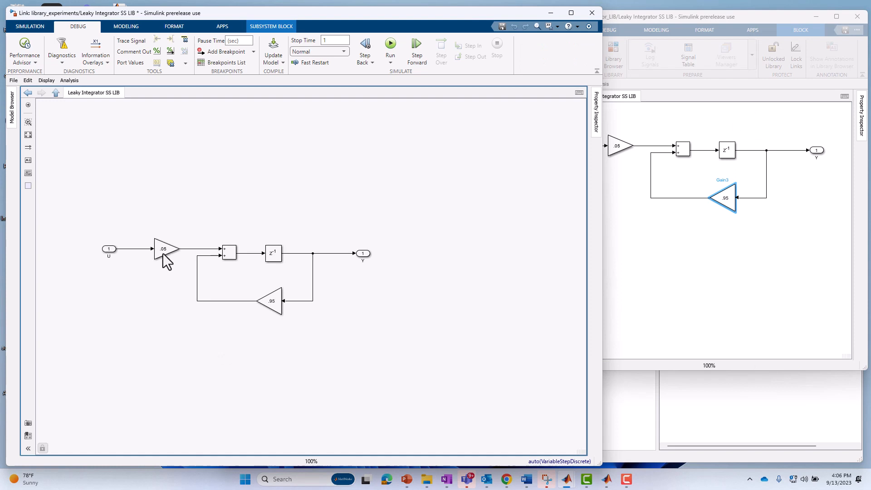
pyautogui.click(271, 306)
pyautogui.press('space')
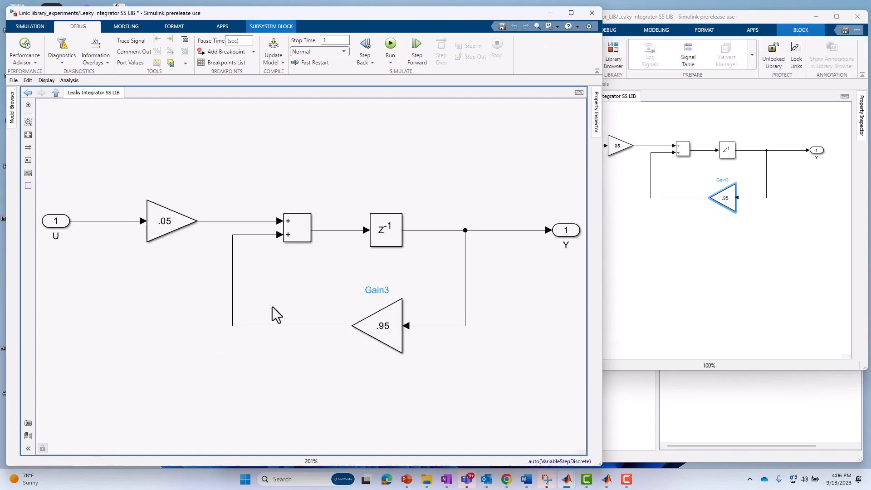
pyautogui.click(56, 91)
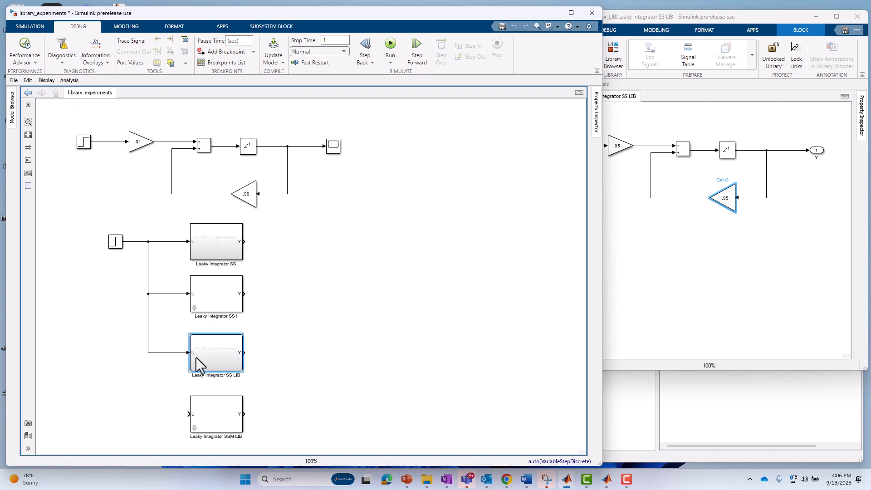
# Make three copies of the Leaky Integrator SS LIB instance in a row beside it in library_experiments.
pyautogui.click(209, 356)
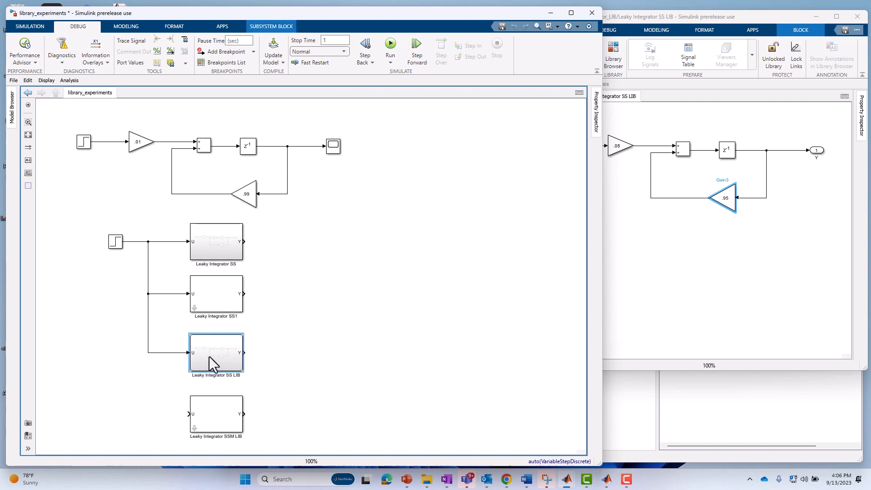
pyautogui.moveTo(209, 355); pyautogui.dragTo(527, 357)
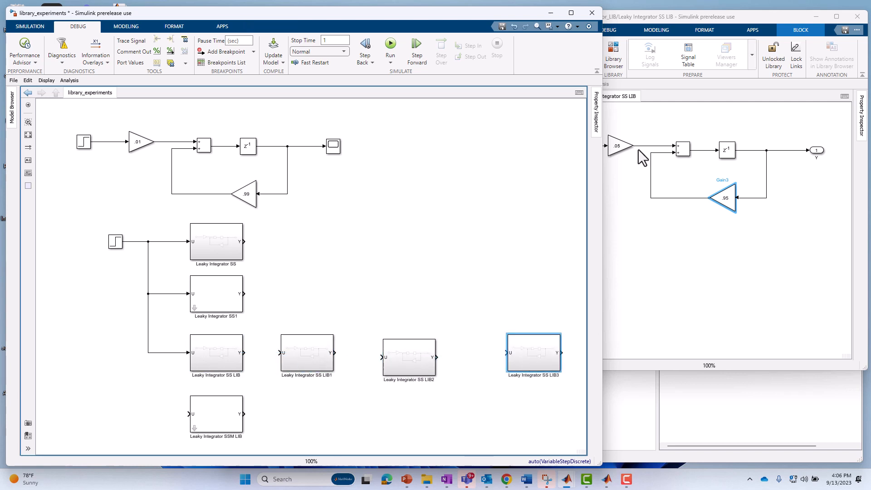
# Set the input gain of the library's Leaky Integrator SS LIB block to .07.
pyautogui.click(622, 151)
pyautogui.doubleClick(623, 151)
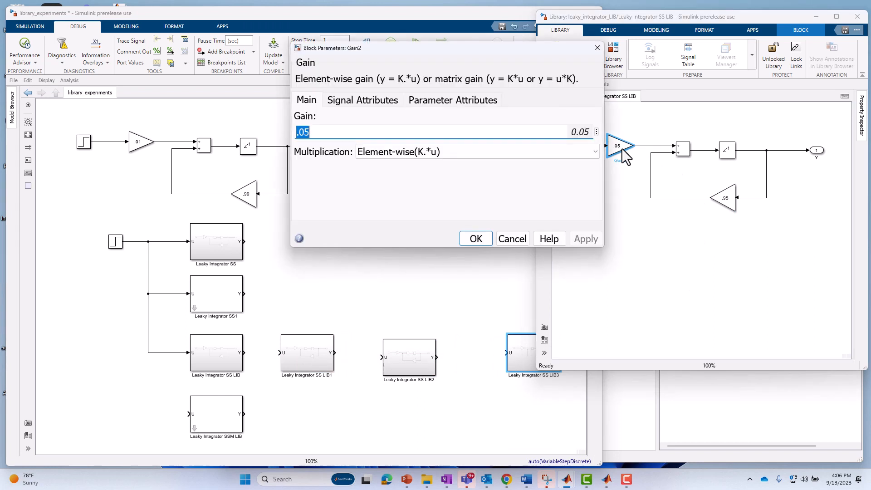
pyautogui.click(344, 132)
pyautogui.press('BackSpace')
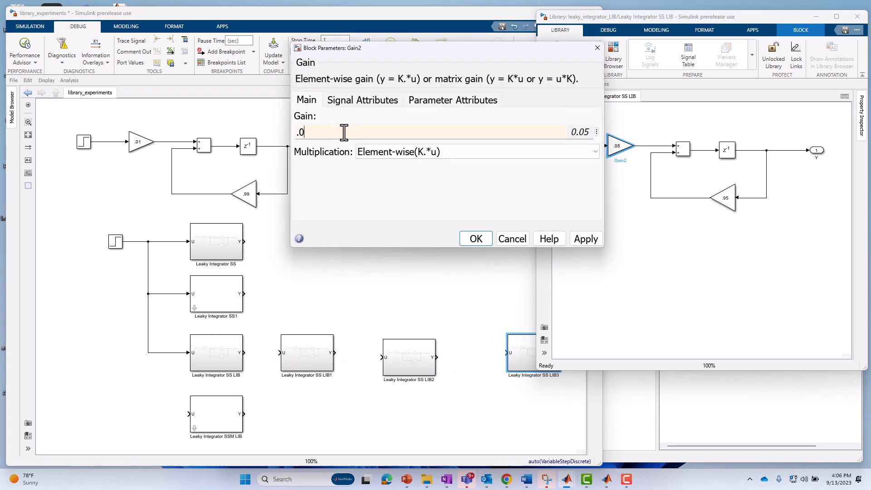
pyautogui.write('7')
pyautogui.click(473, 239)
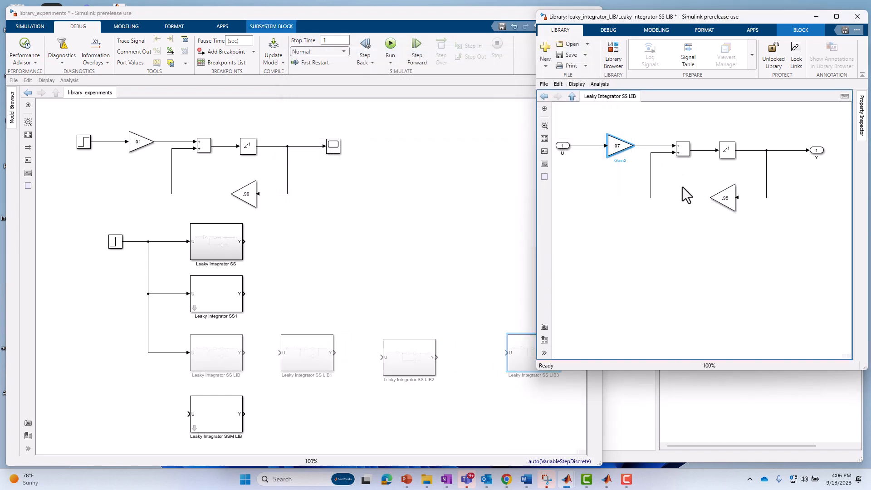
# Set the feedback gain of the library's Leaky Integrator SS LIB block to .93 and save the library.
pyautogui.doubleClick(723, 198)
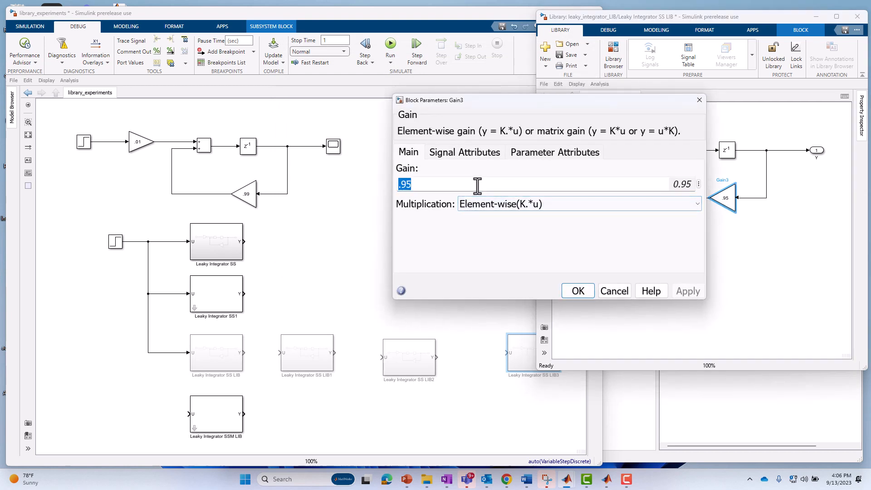
pyautogui.click(477, 185)
pyautogui.press('BackSpace')
pyautogui.write('3')
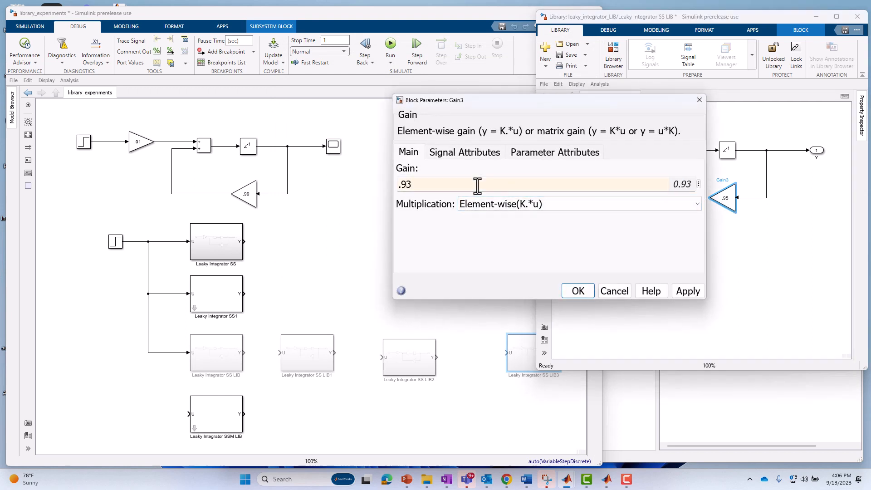
pyautogui.press('Return')
pyautogui.click(307, 286)
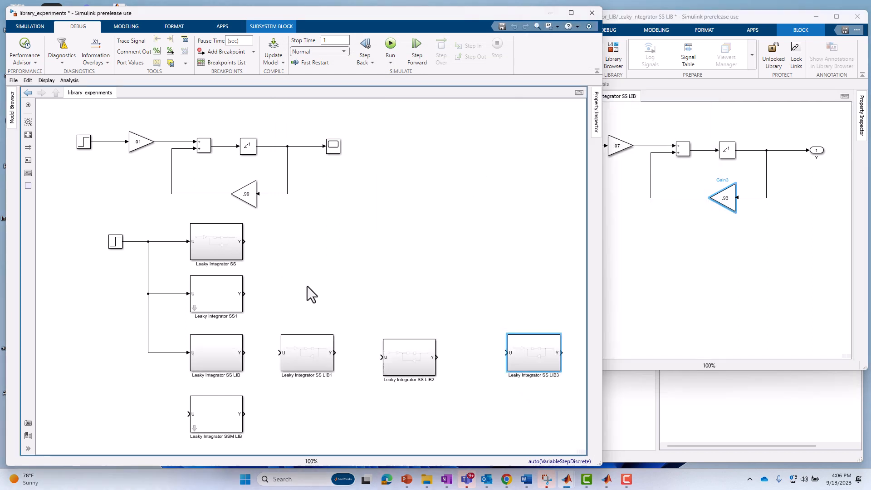
pyautogui.click(681, 139)
pyautogui.click(565, 56)
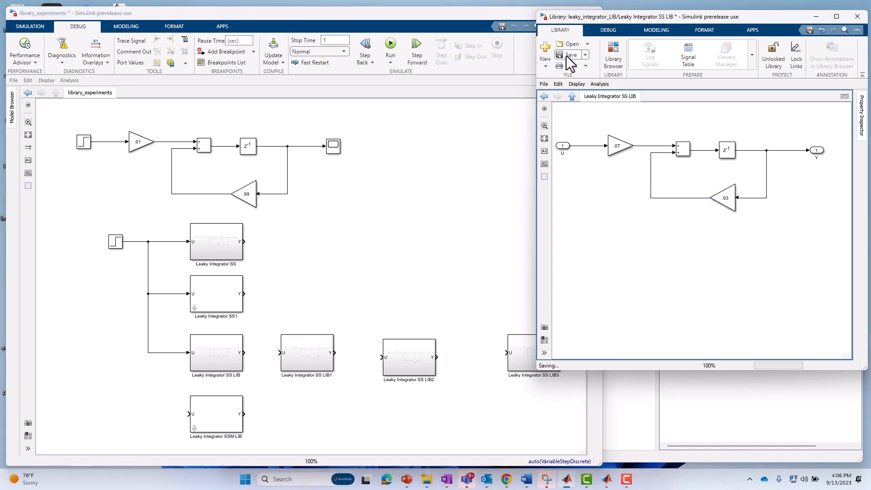
# Open the Leaky Integrator SS LIB1 and SS LIB3 instances in library_experiments to check their gains.
pyautogui.click(399, 364)
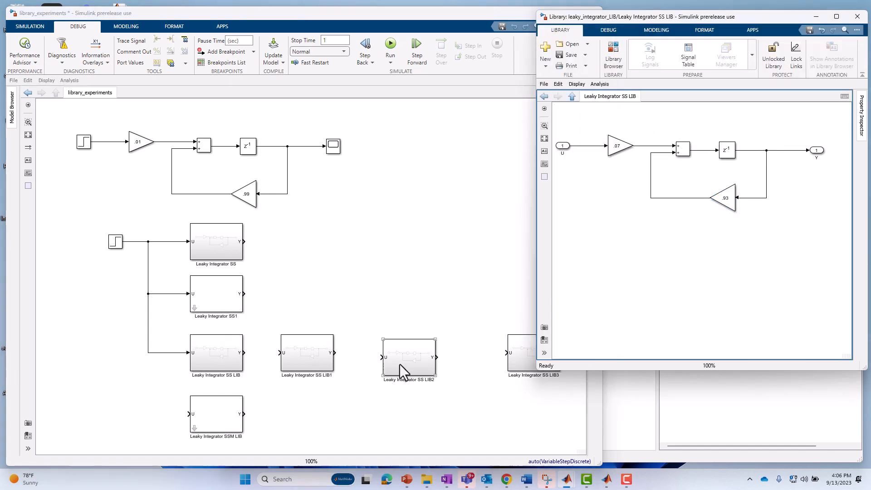
pyautogui.doubleClick(298, 360)
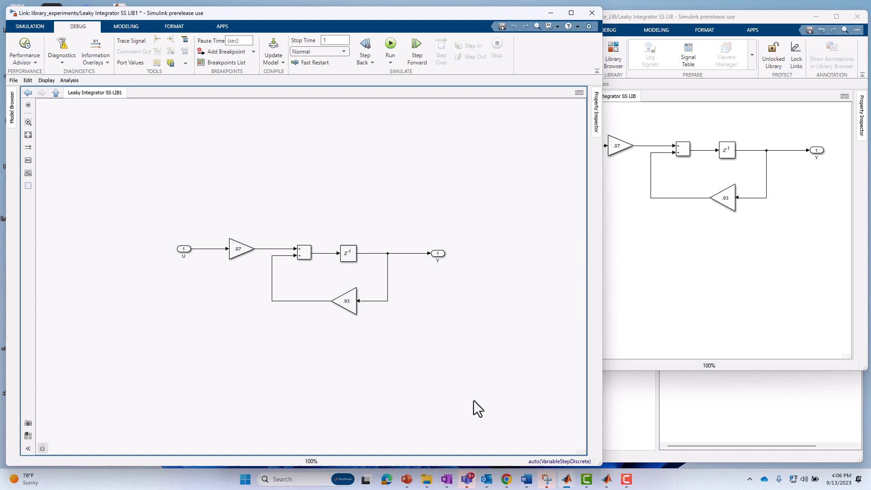
pyautogui.click(55, 92)
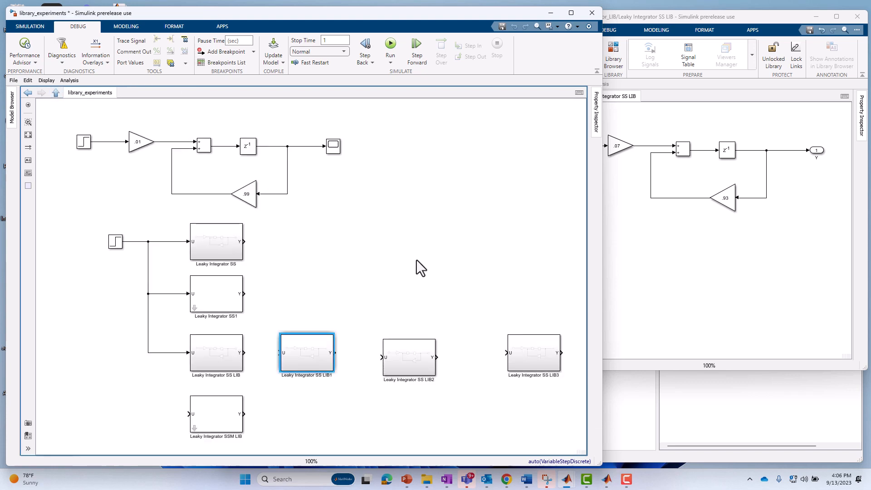
pyautogui.doubleClick(525, 360)
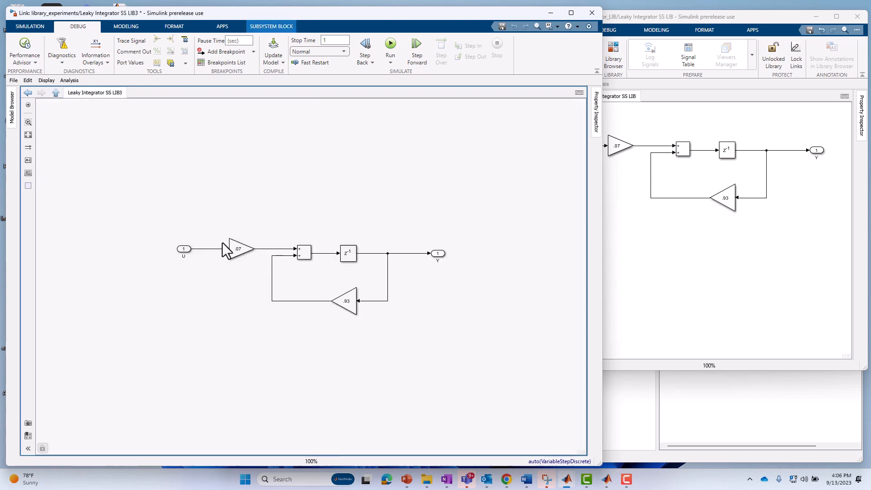
pyautogui.click(55, 93)
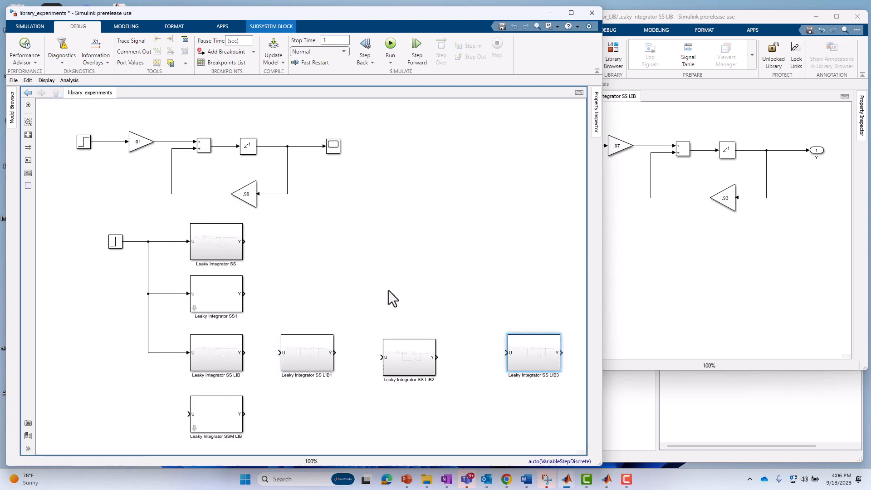
# Lock the links to the leaky_integrator_LIB library and lock the library itself.
pyautogui.click(203, 234)
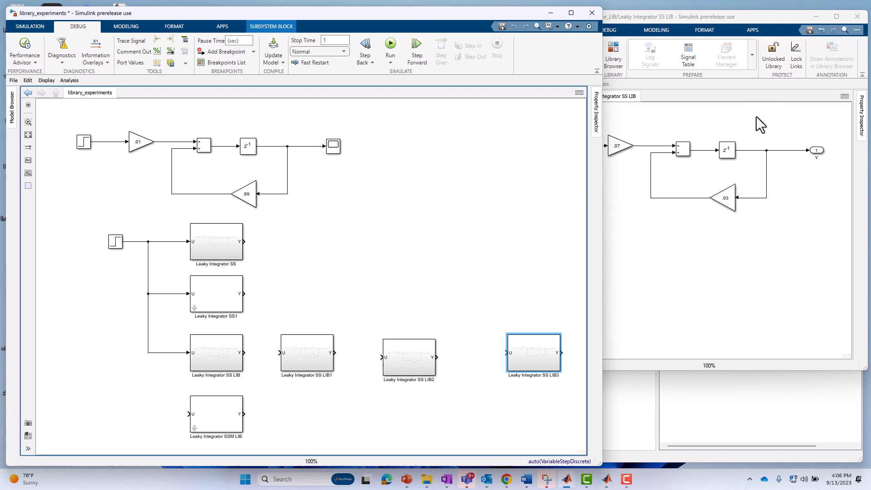
pyautogui.click(735, 124)
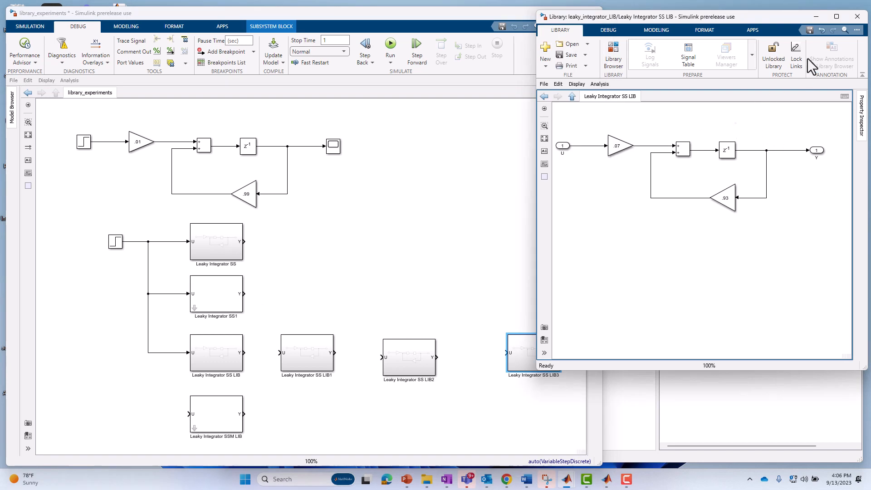
pyautogui.click(796, 54)
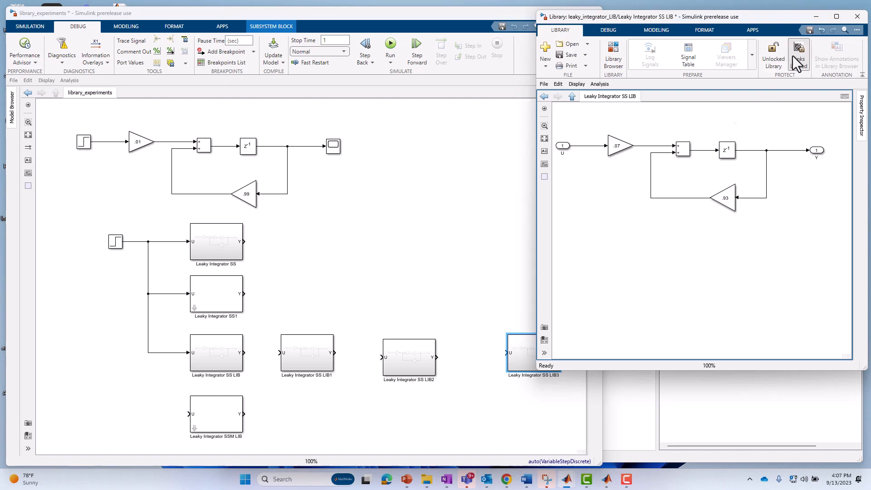
pyautogui.click(776, 54)
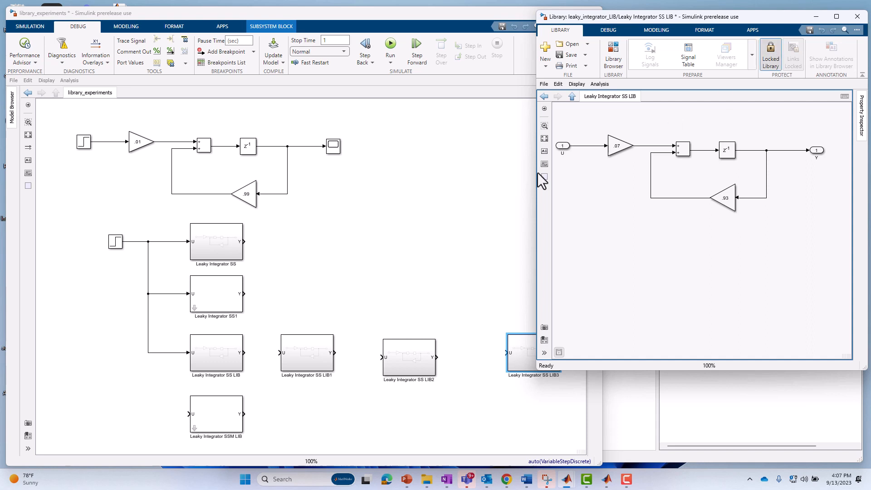
# Return to the top level of leaky_integrator_LIB and unlock the library.
pyautogui.click(328, 255)
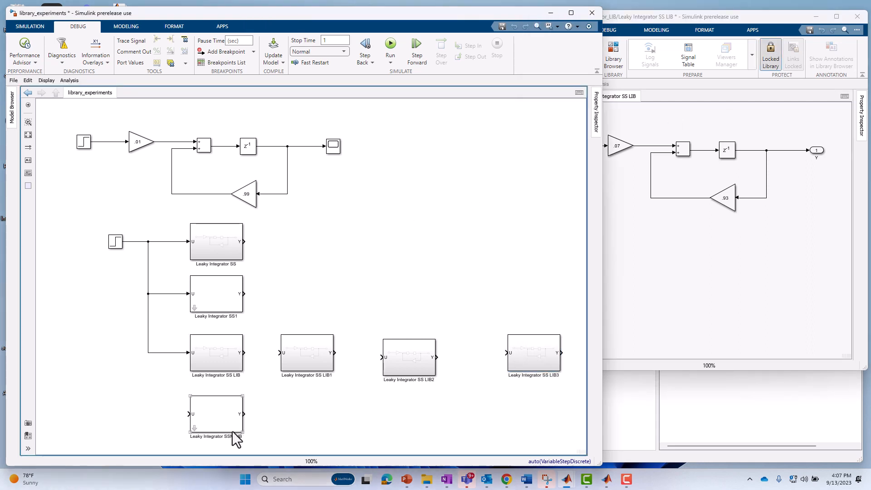
pyautogui.click(644, 284)
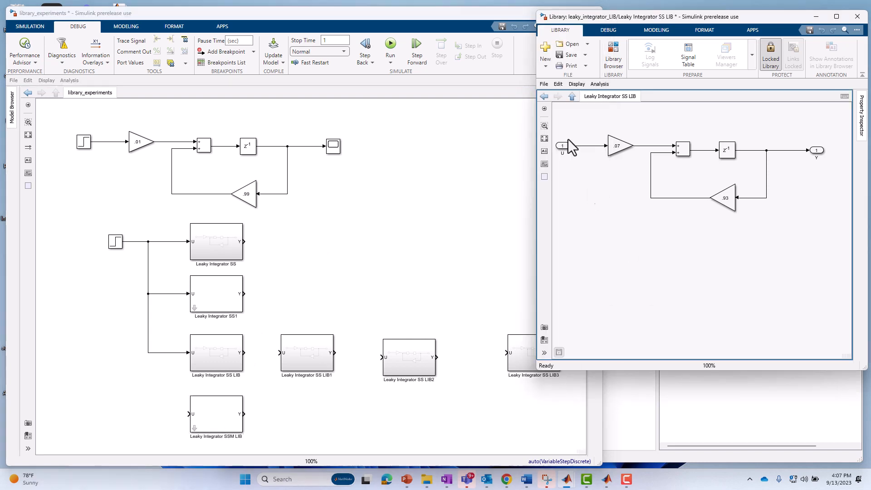
pyautogui.click(571, 95)
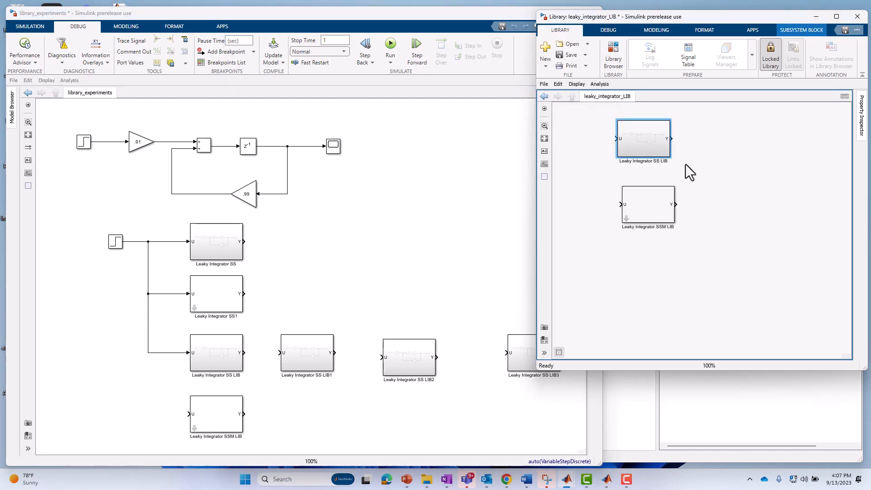
pyautogui.click(773, 61)
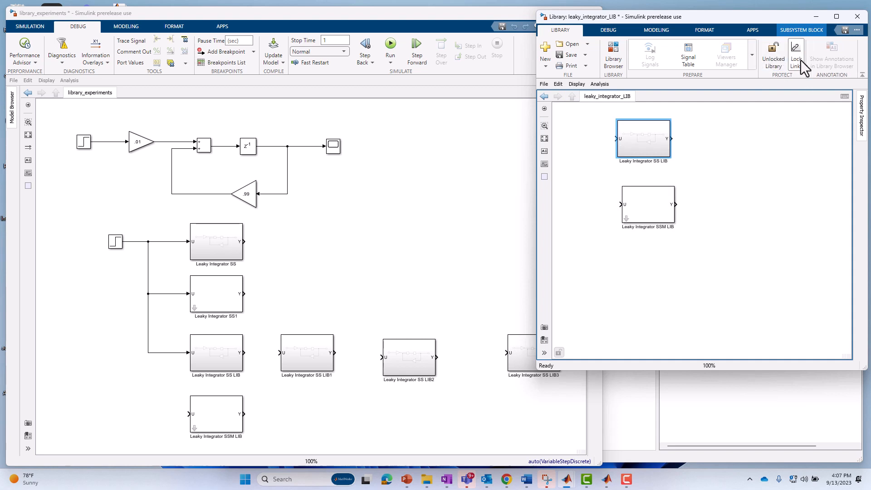
# Look under the mask of the library's Leaky Integrator SSM LIB block and move the FF gain above its signal line.
pyautogui.click(210, 417)
pyautogui.click(663, 213)
pyautogui.doubleClick(626, 218)
pyautogui.click(625, 212)
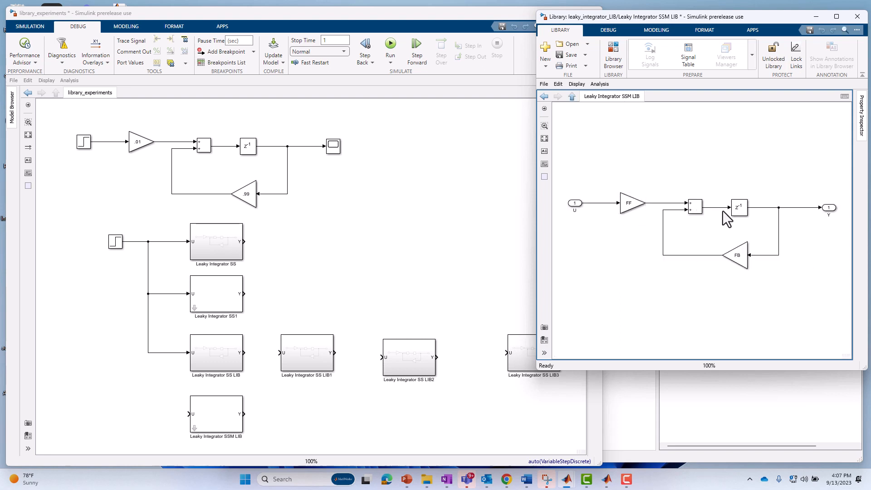
pyautogui.moveTo(629, 200); pyautogui.dragTo(618, 171)
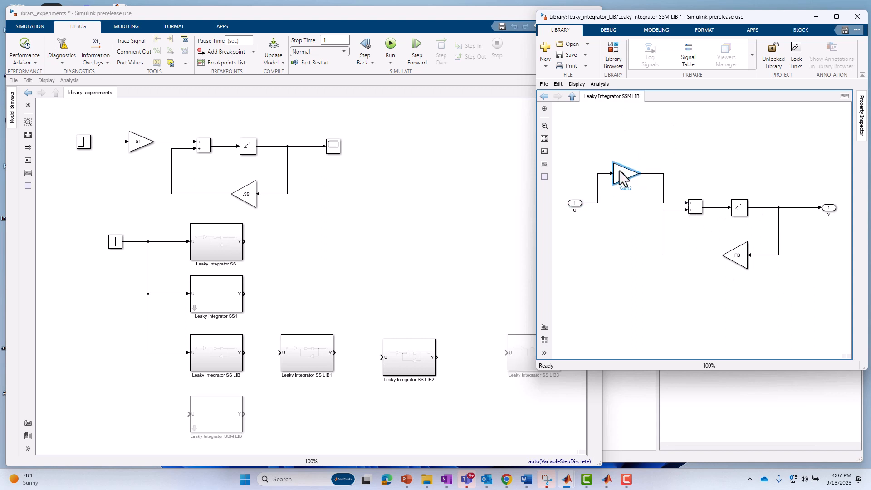
# Save the library, check the FF gain's placement inside the Leaky Integrator SSM LIB instance in library_experiments, and return to the top level.
pyautogui.click(570, 56)
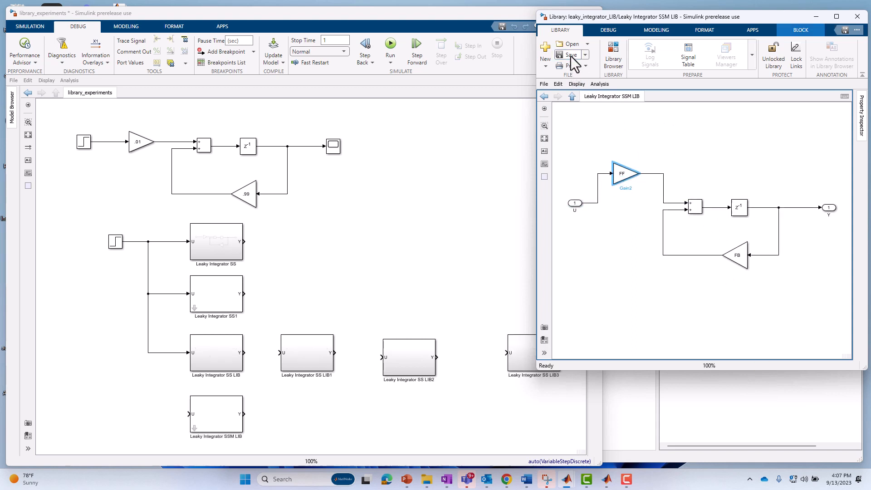
pyautogui.click(201, 428)
pyautogui.click(195, 429)
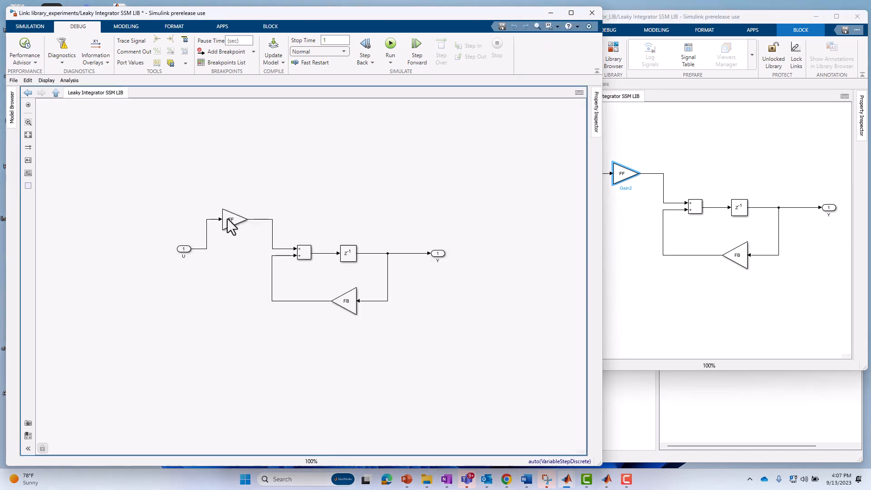
pyautogui.click(230, 222)
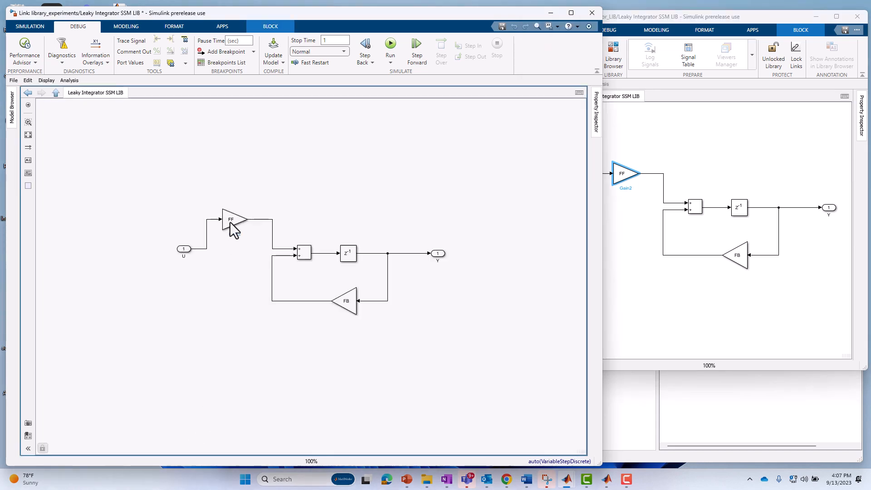
pyautogui.click(56, 93)
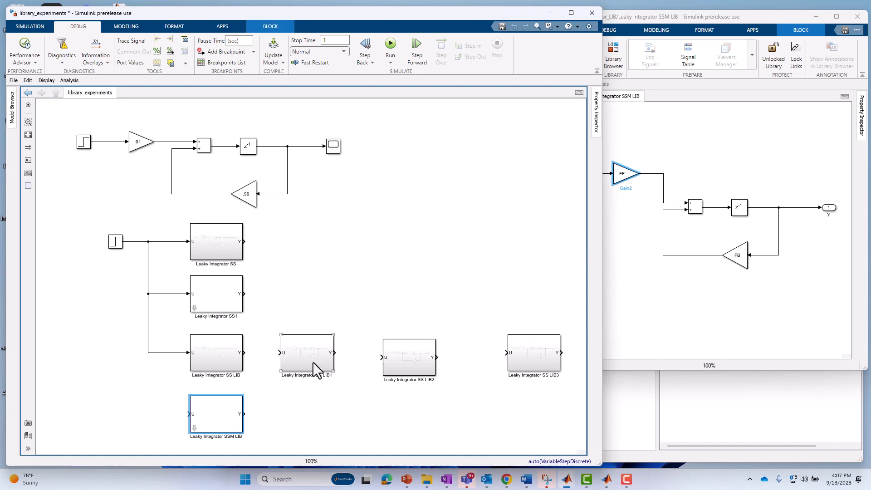
# Look under the mask of the Leaky Integrator SSM LIB instance, try moving its FF gain down, and disable its library link.
pyautogui.doubleClick(196, 429)
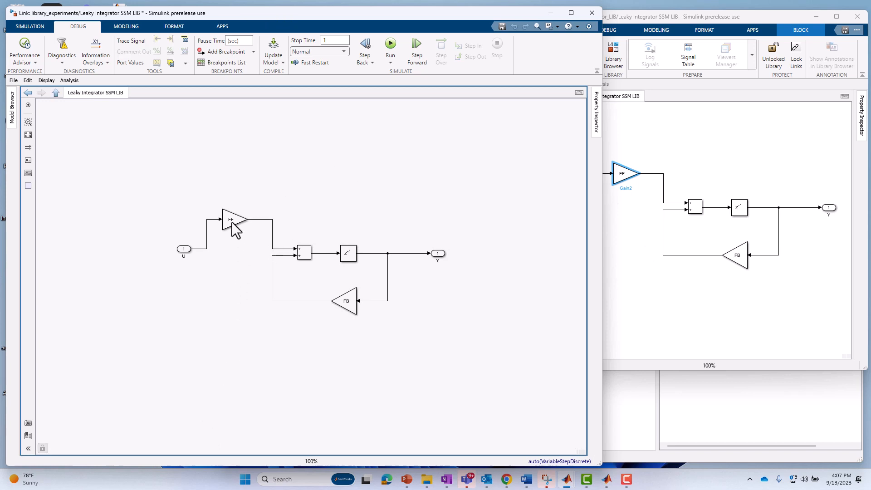
pyautogui.moveTo(229, 223); pyautogui.dragTo(230, 301)
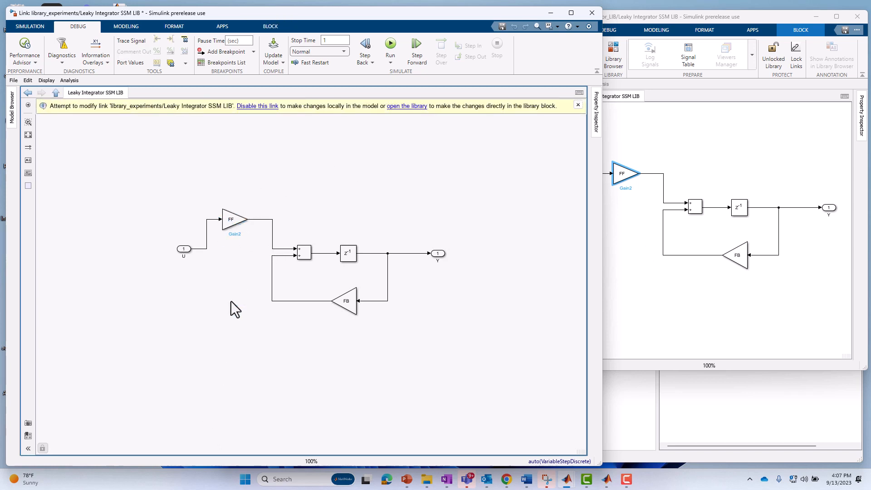
pyautogui.click(263, 109)
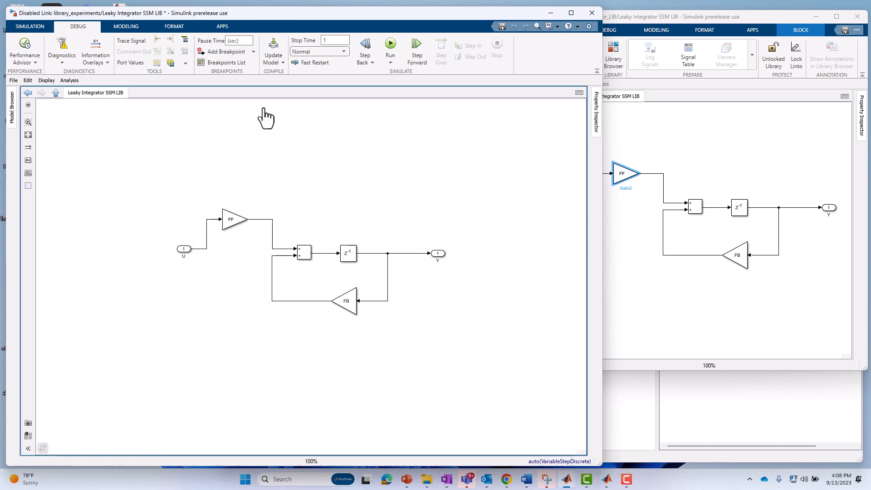
# Move the FF gain in the Leaky Integrator SSM LIB instance to just below the input signal line.
pyautogui.click(230, 228)
pyautogui.moveTo(233, 312); pyautogui.dragTo(235, 314)
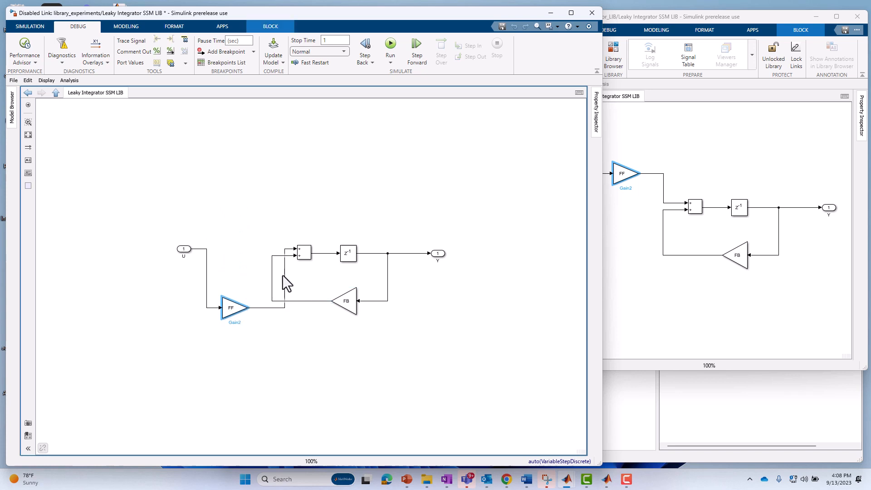
pyautogui.moveTo(238, 312); pyautogui.dragTo(239, 284)
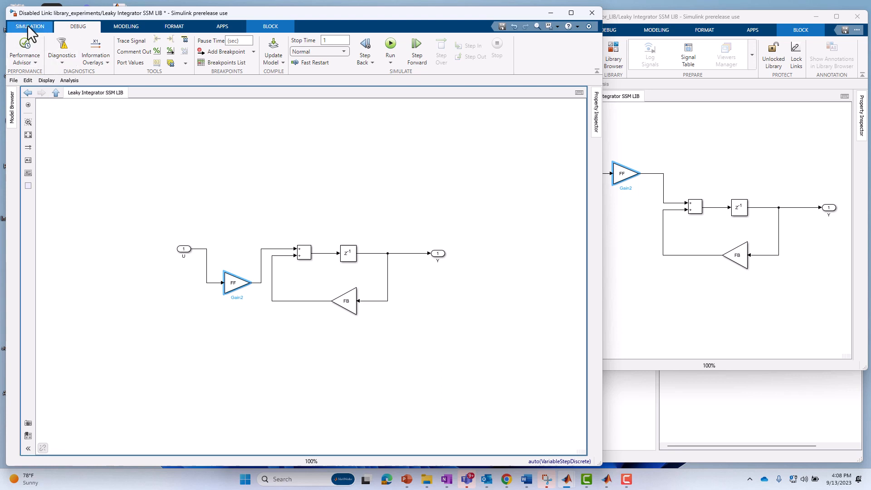
# Resolve the Leaky Integrator SSM LIB instance's link by pushing its changes to the library, and look under the library block's mask.
pyautogui.click(57, 93)
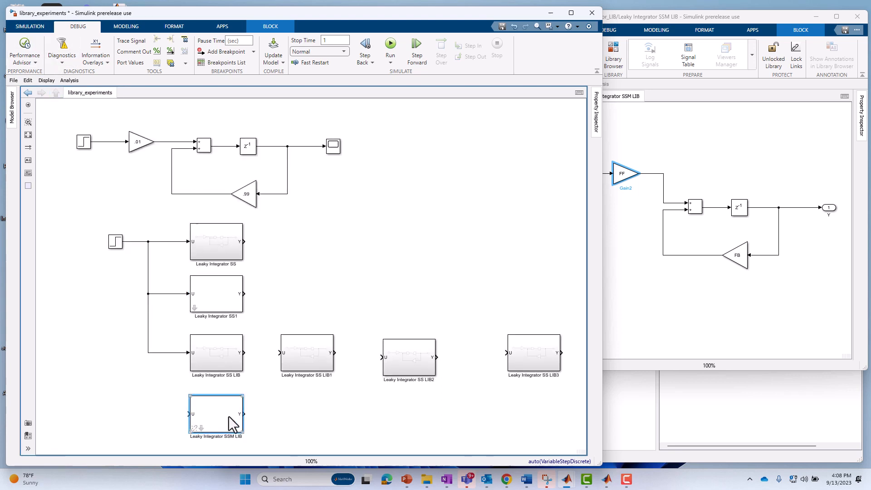
pyautogui.rightClick(228, 415)
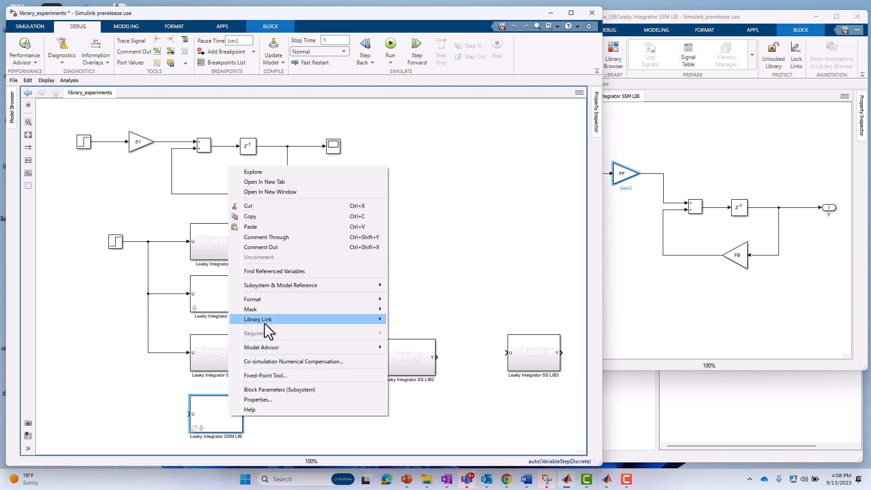
pyautogui.moveTo(264, 323)
pyautogui.click(409, 333)
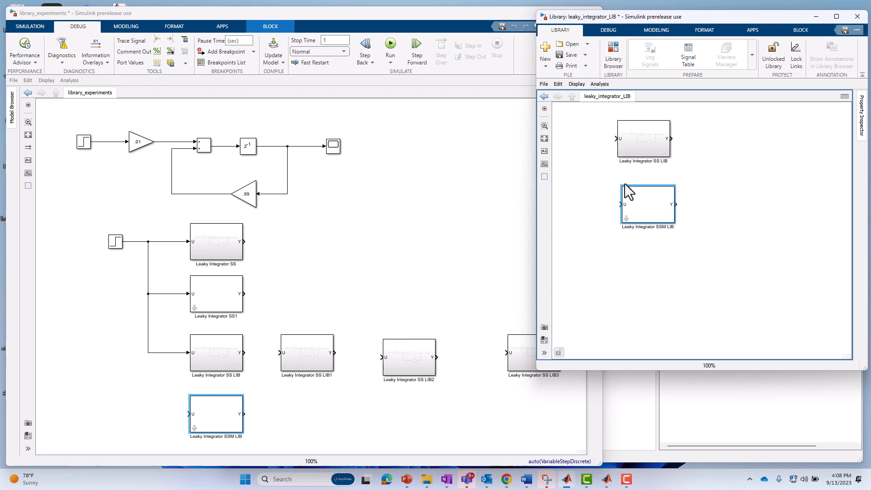
pyautogui.doubleClick(627, 220)
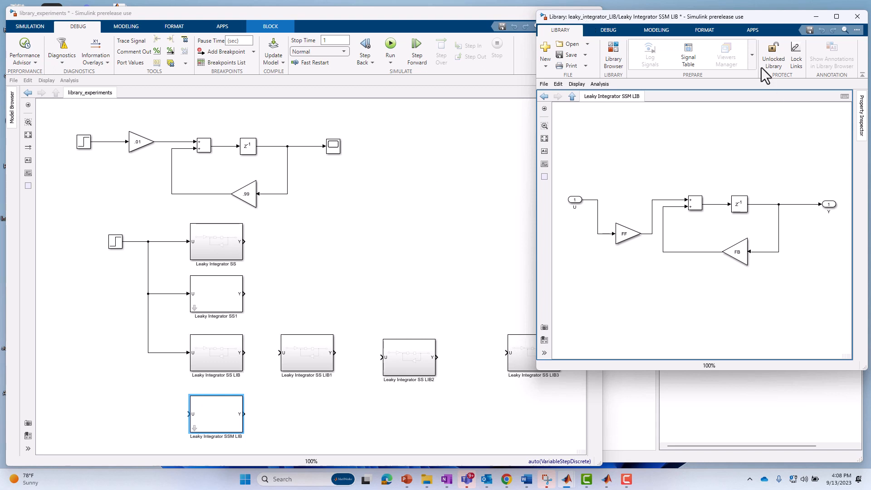
# Lock the links to leaky_integrator_LIB, lock the library itself, and save it.
pyautogui.click(796, 55)
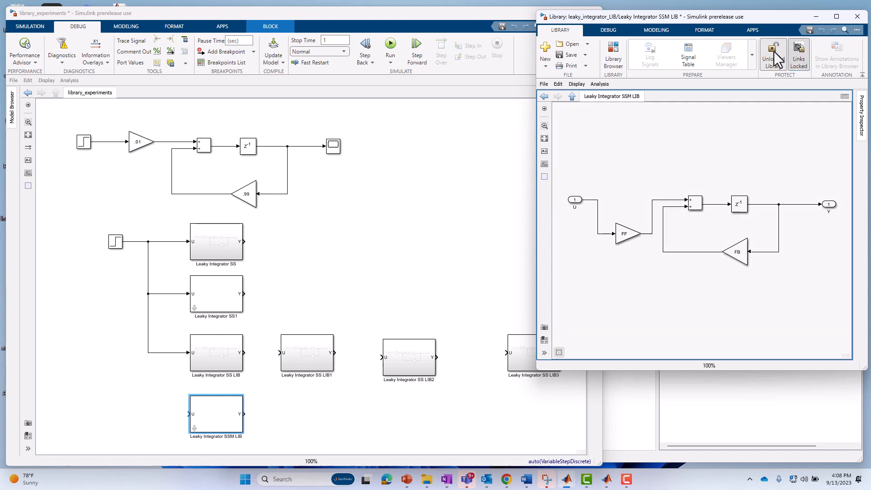
pyautogui.click(777, 58)
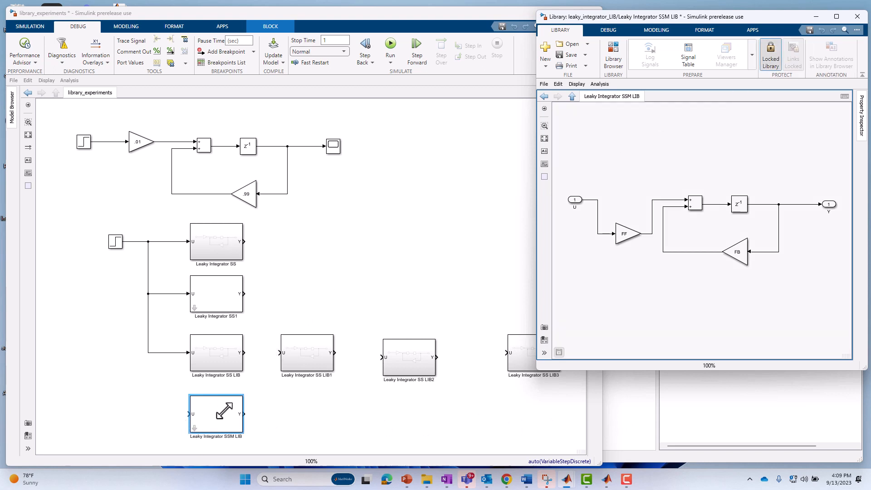
pyautogui.click(574, 55)
# Delete the Leaky Integrator SS LIB1, SS LIB2 and SS LIB3 instances from library_experiments.
pyautogui.moveTo(279, 316); pyautogui.dragTo(521, 385)
pyautogui.press('Delete')
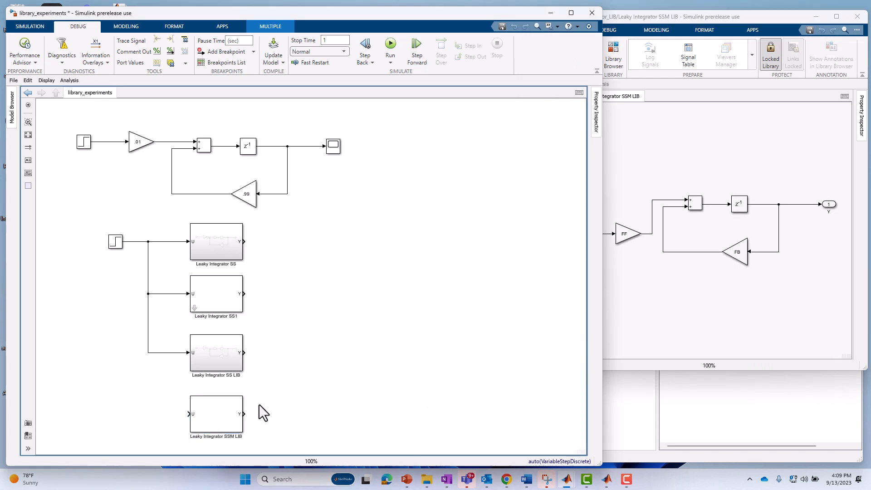
# Select the Leaky Integrator SSM LIB instance, run gcb in the MATLAB Command Window, and widen that window to read the block path.
pyautogui.click(638, 416)
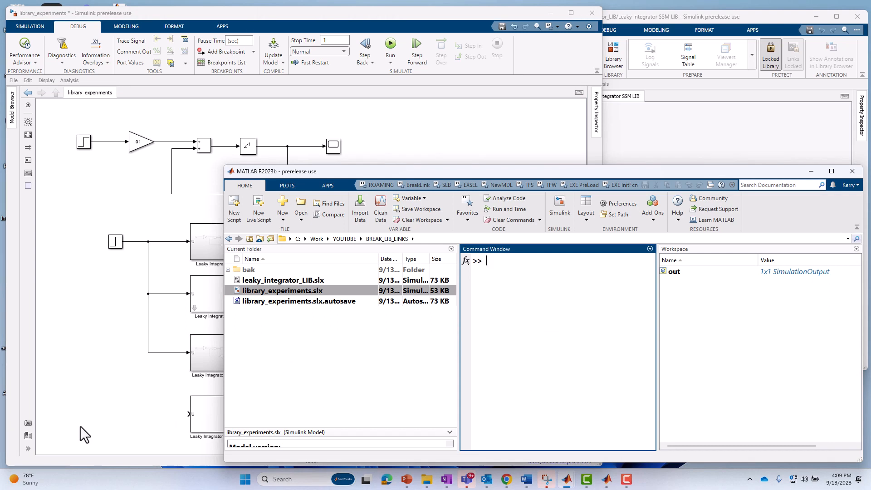
pyautogui.click(170, 415)
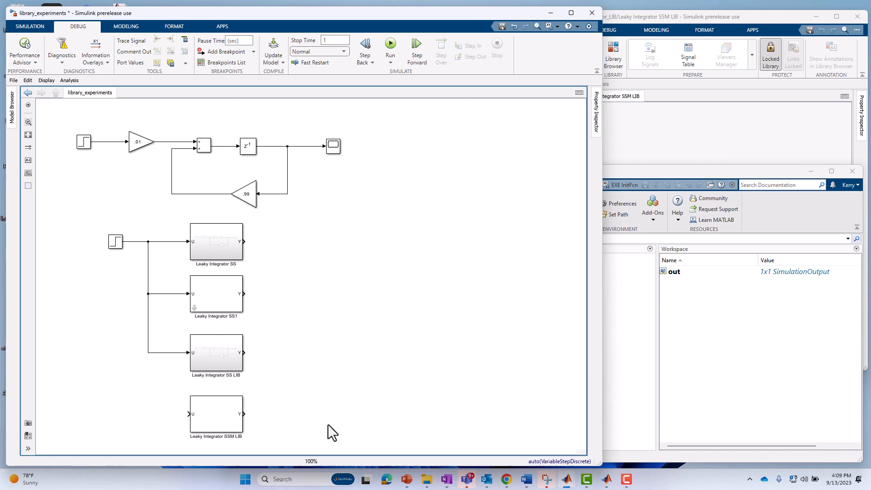
pyautogui.click(627, 313)
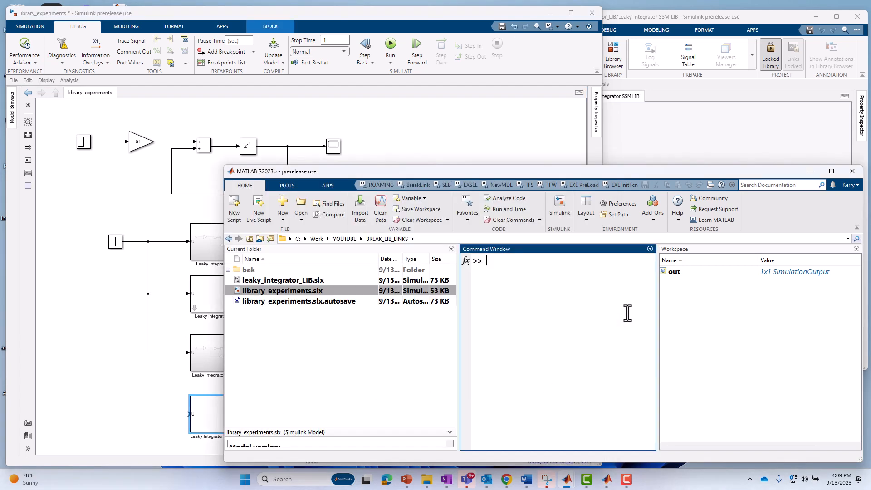
pyautogui.write('gcb')
pyautogui.press('Return')
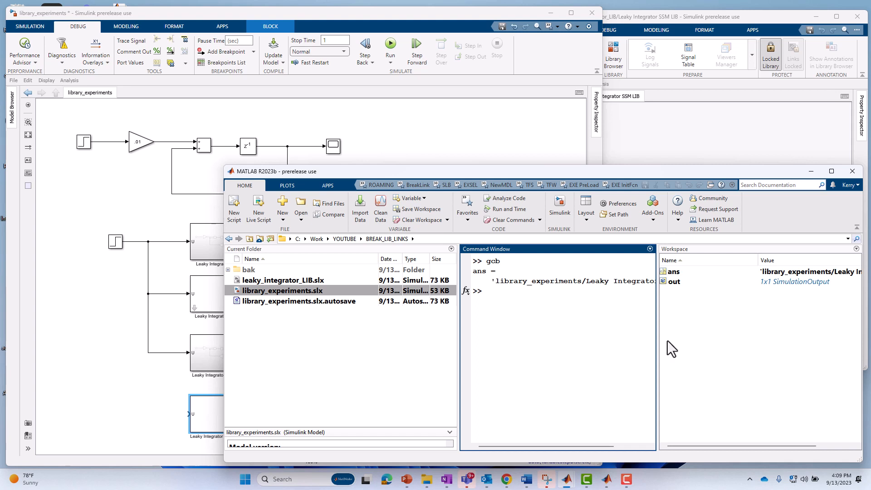
pyautogui.moveTo(658, 355); pyautogui.dragTo(753, 349)
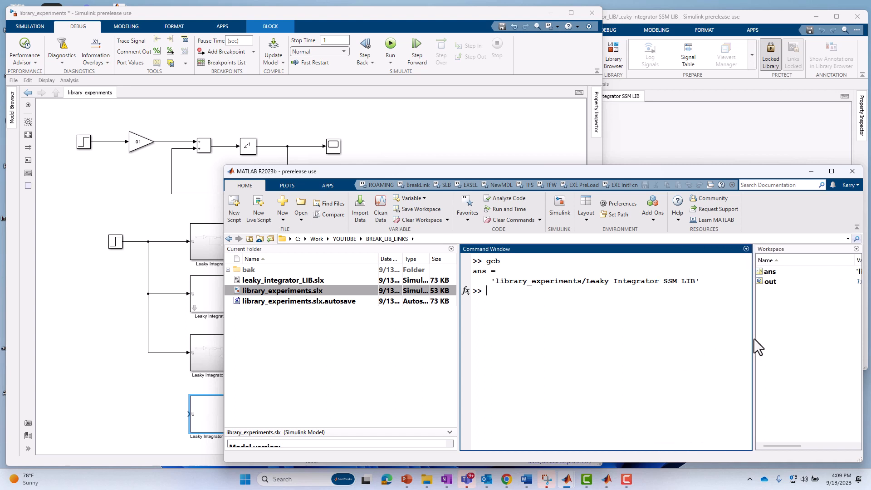
pyautogui.moveTo(497, 283); pyautogui.dragTo(581, 286)
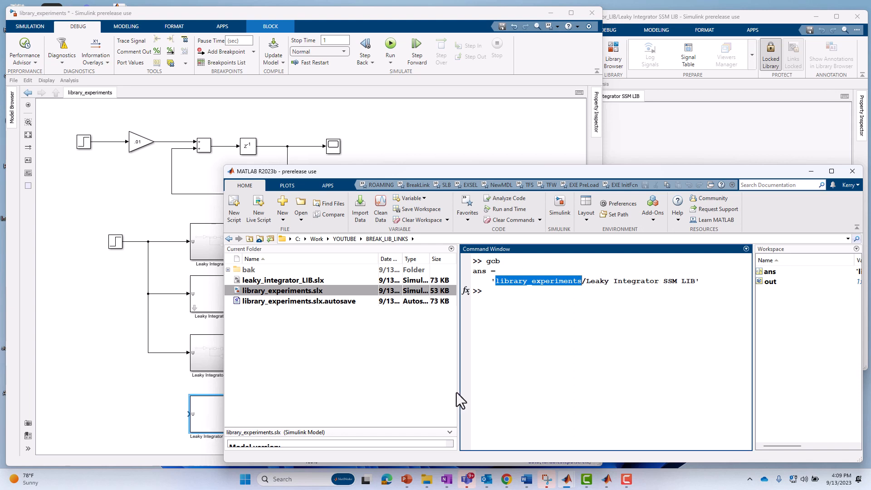
pyautogui.click(520, 337)
# Open the contents of the Leaky Integrator SSM LIB instance, try to move its FF gain up, and dismiss the notification.
pyautogui.click(199, 410)
pyautogui.doubleClick(218, 414)
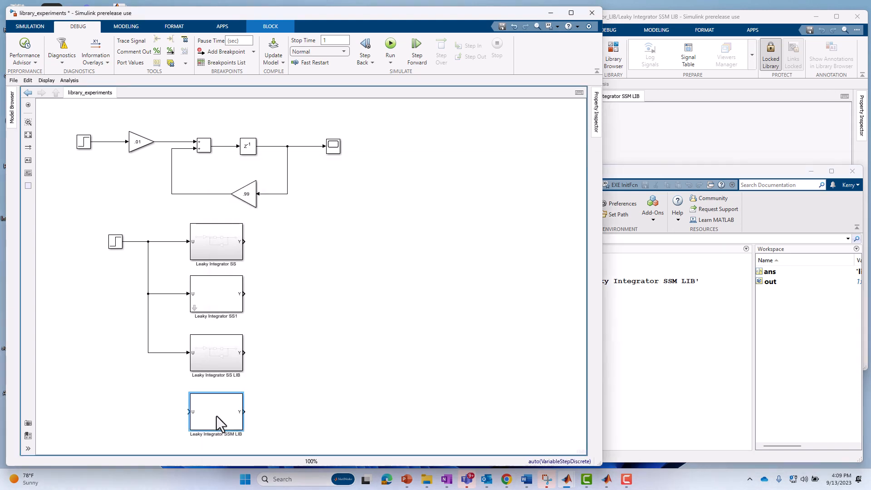
pyautogui.click(346, 457)
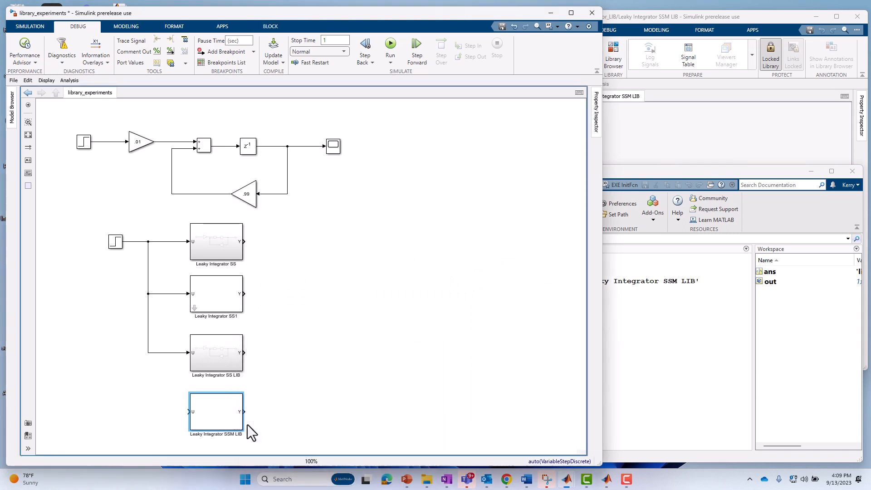
pyautogui.click(220, 415)
pyautogui.hotkey('ctrl', 'u')
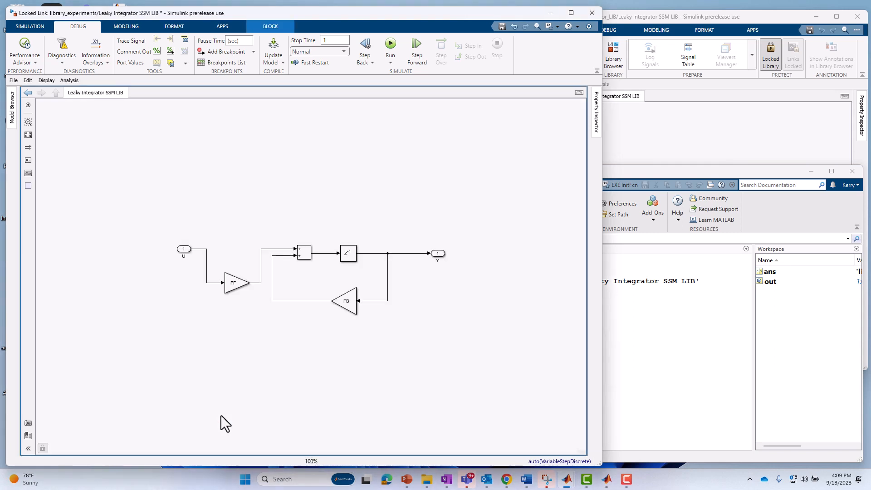
pyautogui.moveTo(238, 285); pyautogui.dragTo(235, 244)
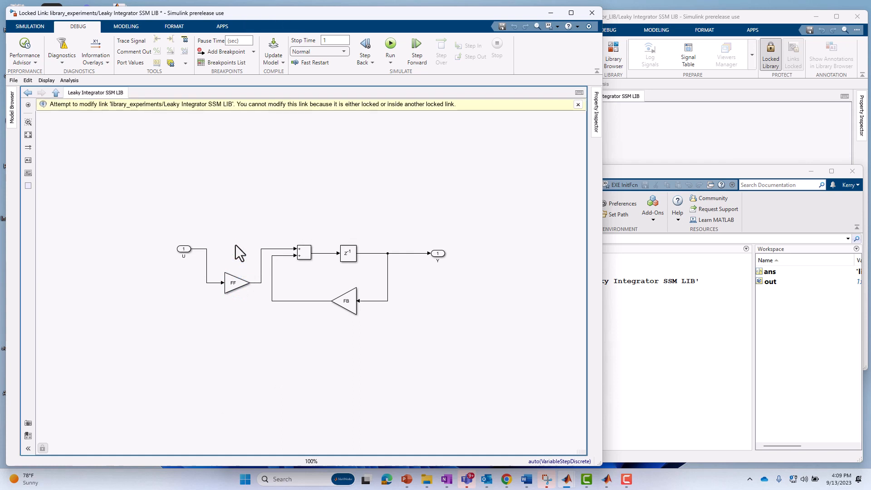
pyautogui.click(577, 105)
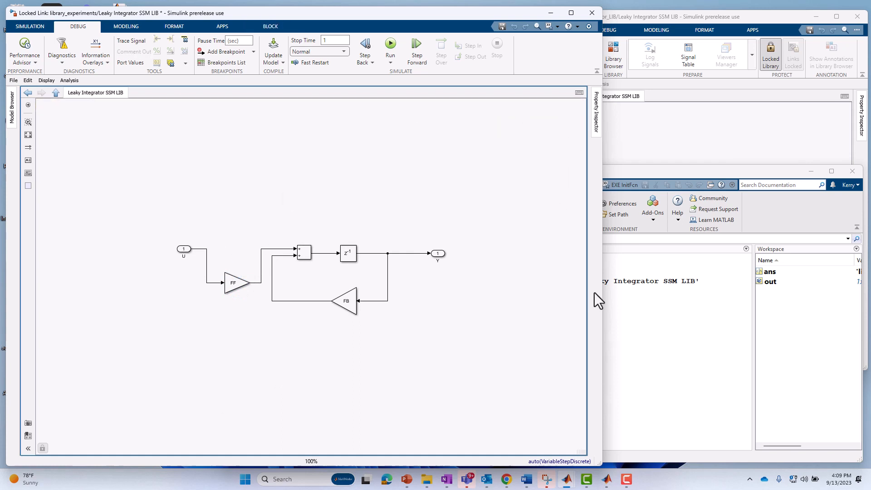
# Run set_param(gcb,'LinkStatus','none') in the MATLAB Command Window and return to the top level of library_experiments.
pyautogui.click(653, 377)
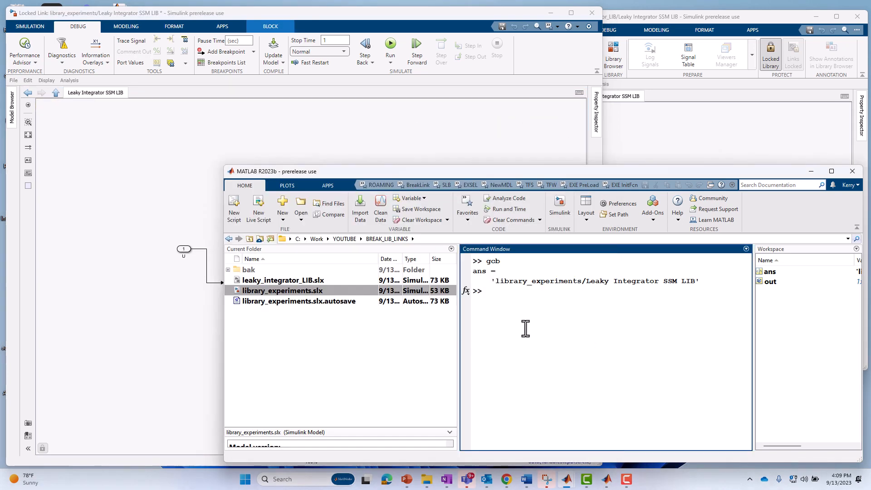
pyautogui.write('set_p')
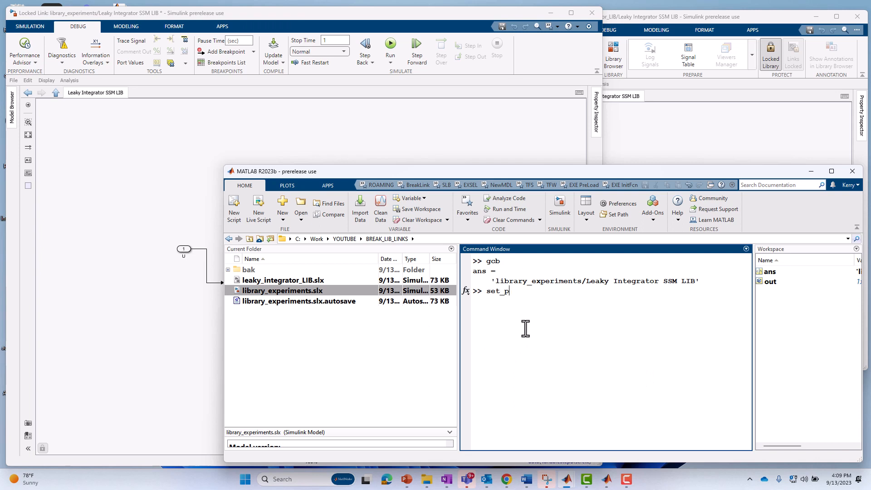
pyautogui.write('aram(gcb')
pyautogui.write(",'LinkStatus")
pyautogui.write("','o")
pyautogui.write('one')
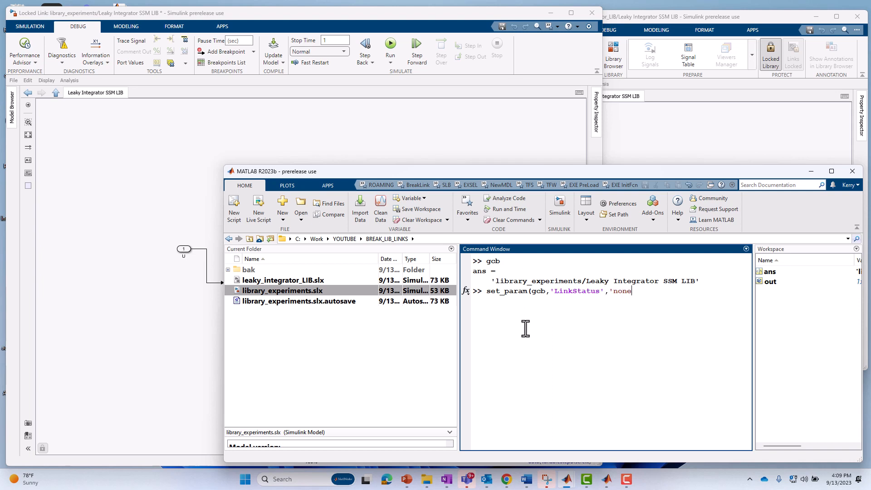
pyautogui.write("')")
pyautogui.press('Return')
pyautogui.click(146, 327)
pyautogui.click(57, 93)
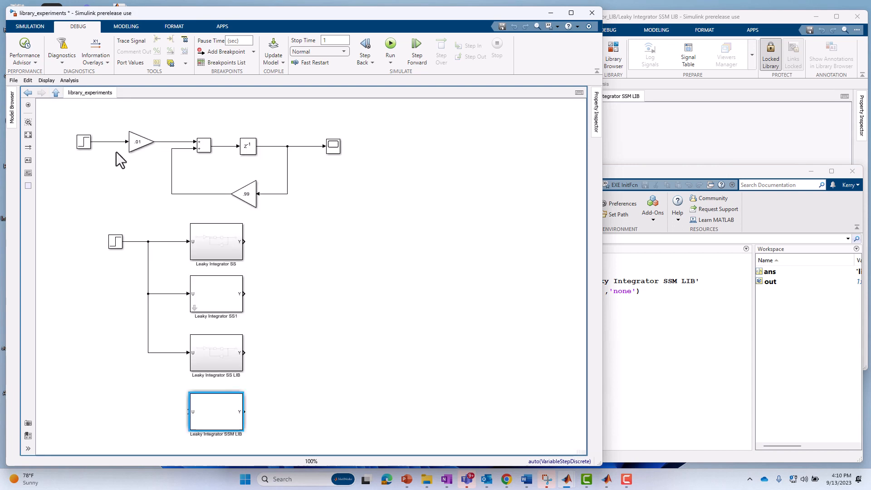
# Select the Leaky Integrator SSM LIB block, rerun set_param(gcb,'LinkStatus','none') to break its link, and look inside its mask.
pyautogui.click(211, 415)
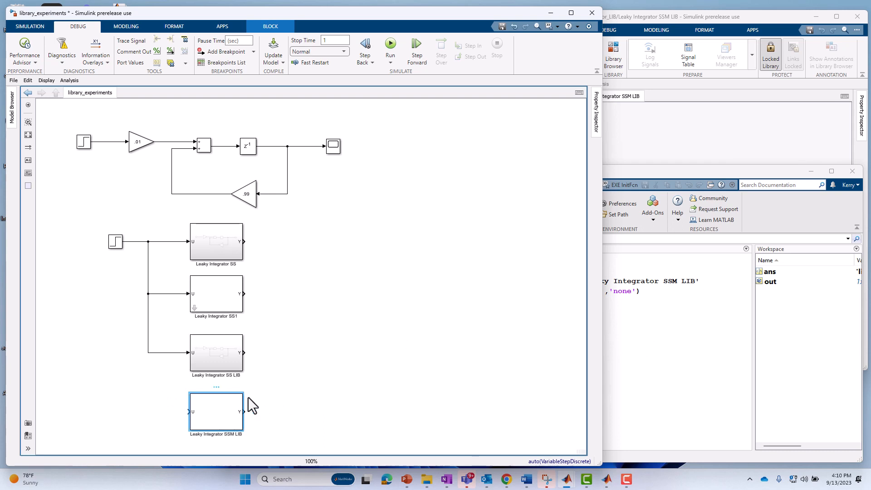
pyautogui.click(662, 352)
pyautogui.press('Up')
pyautogui.press('Return')
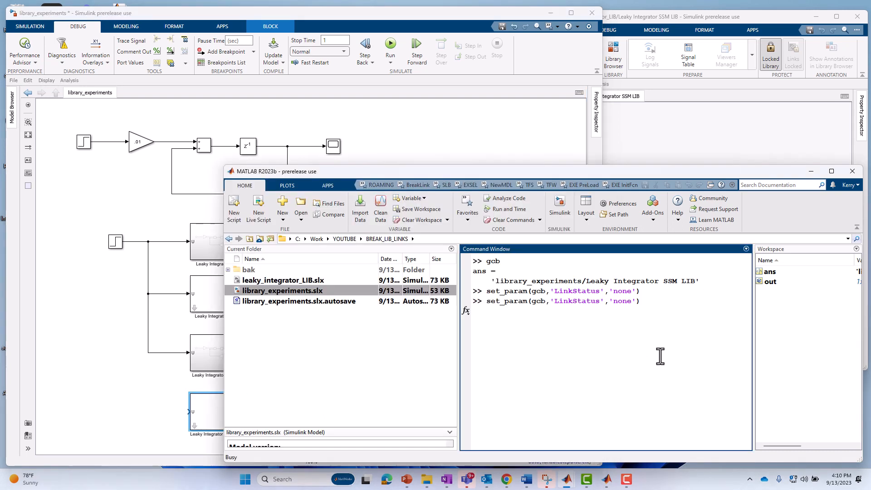
pyautogui.click(195, 428)
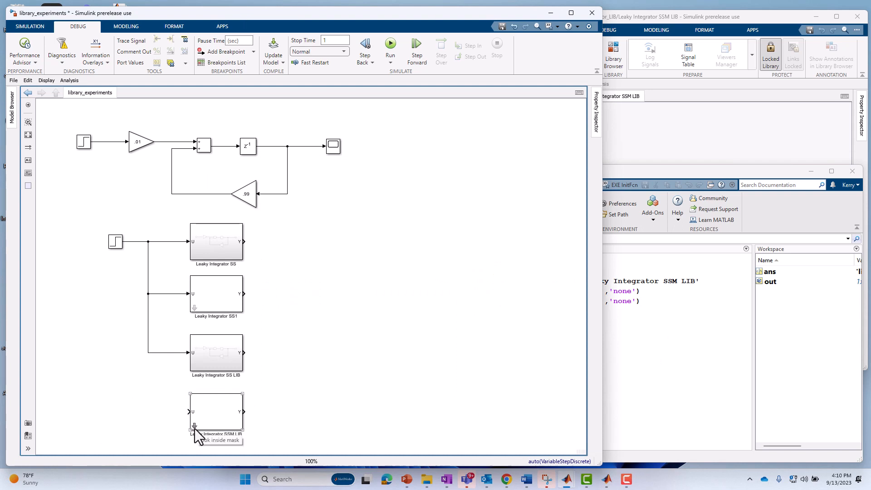
pyautogui.click(194, 427)
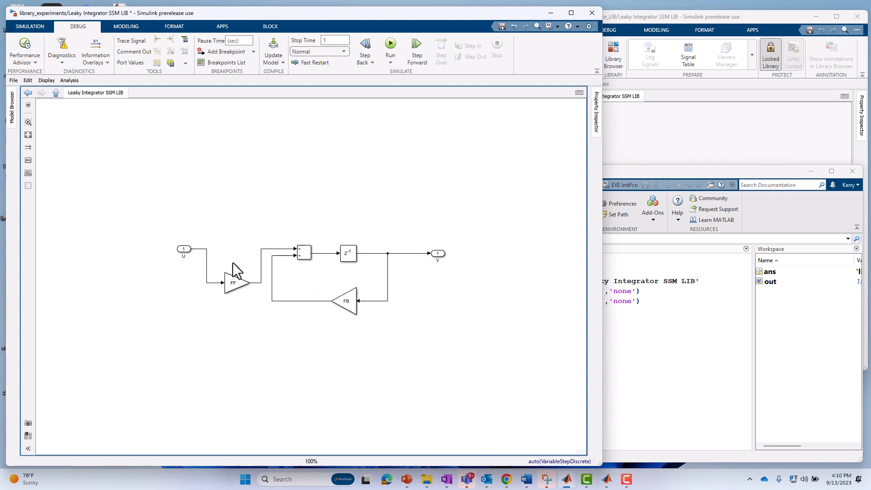
# Move the FF gain up in line with input U and shift the sum block slightly toward it to straighten the connection.
pyautogui.click(232, 287)
pyautogui.moveTo(232, 287); pyautogui.dragTo(231, 254)
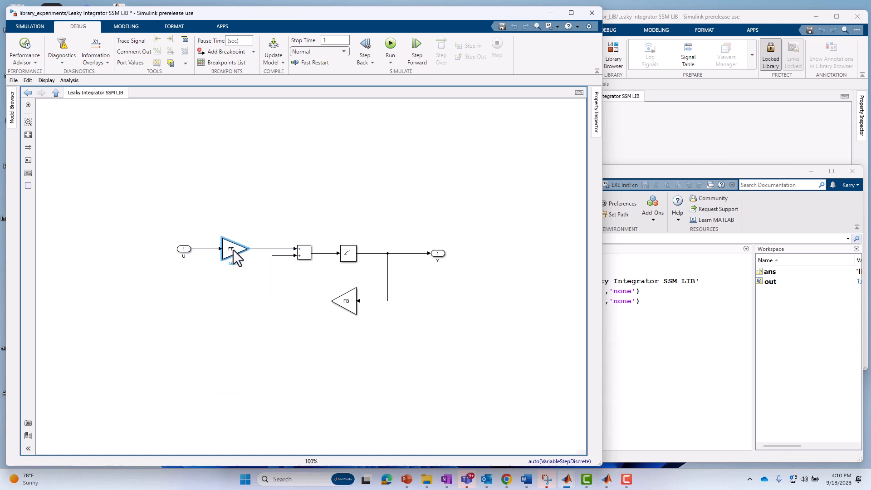
pyautogui.click(296, 254)
pyautogui.moveTo(296, 254); pyautogui.dragTo(292, 254)
# Set the feedback gain block's Gain to 2*FB and return to the top level of library_experiments.
pyautogui.doubleClick(349, 301)
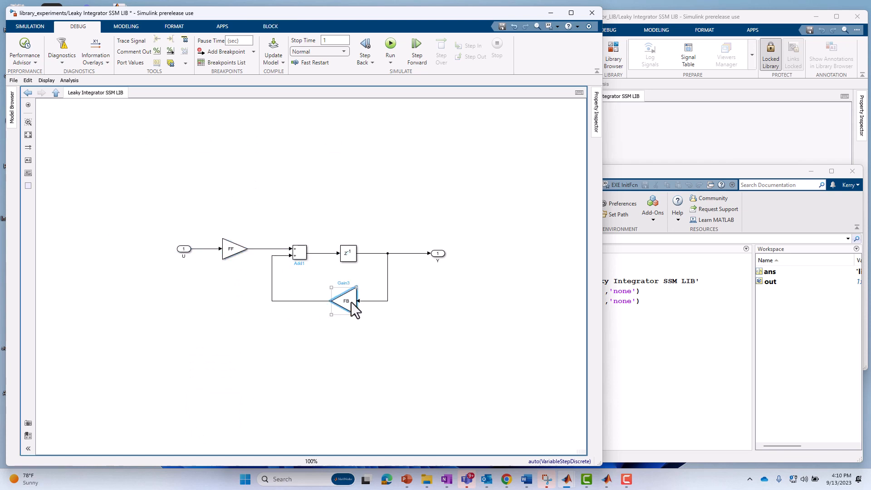
pyautogui.click(396, 294)
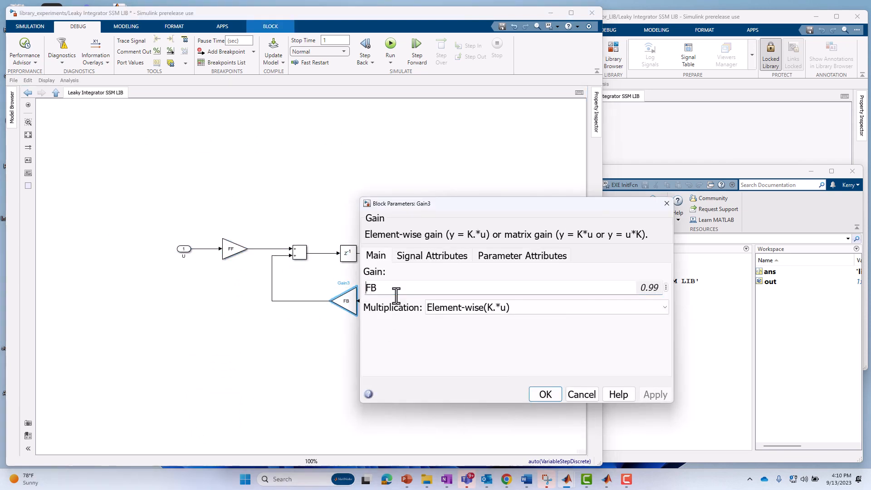
pyautogui.write('2*')
pyautogui.press('Return')
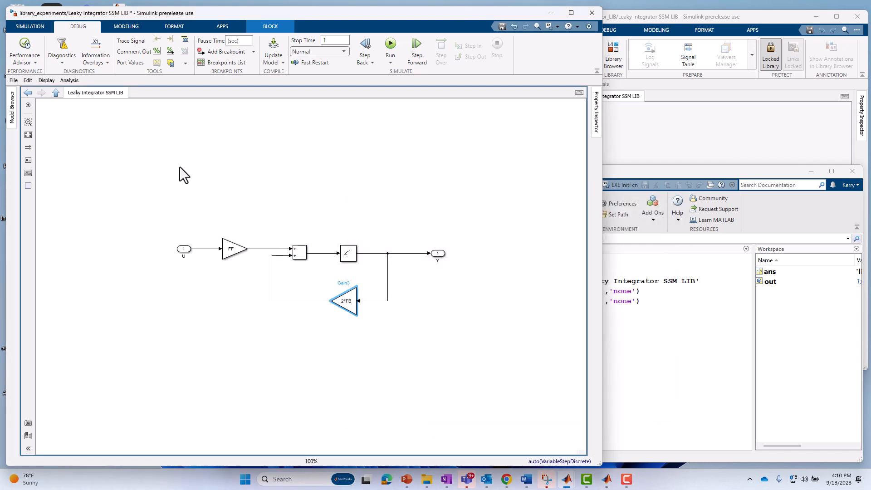
pyautogui.click(58, 95)
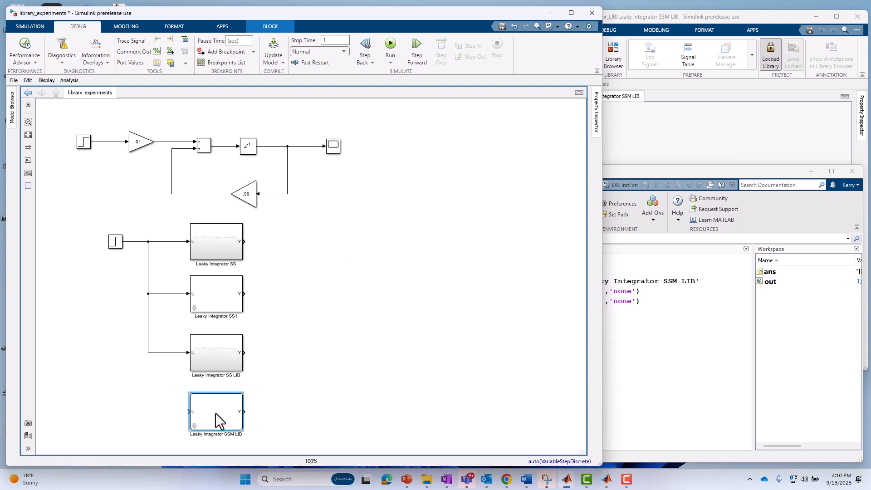
# Bring up the top level of leaky_integrator_LIB, try to copy the edited Leaky Integrator SSM LIB block into it, and unlock the library.
pyautogui.click(640, 372)
pyautogui.doubleClick(275, 279)
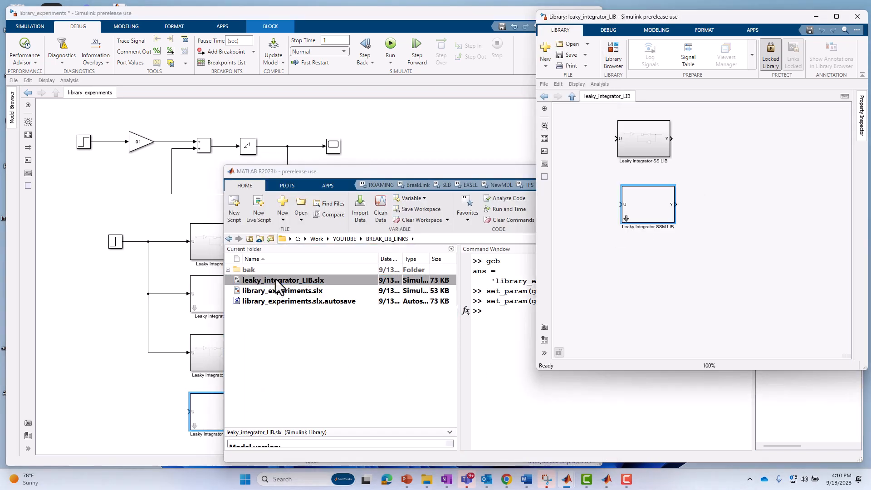
pyautogui.click(164, 397)
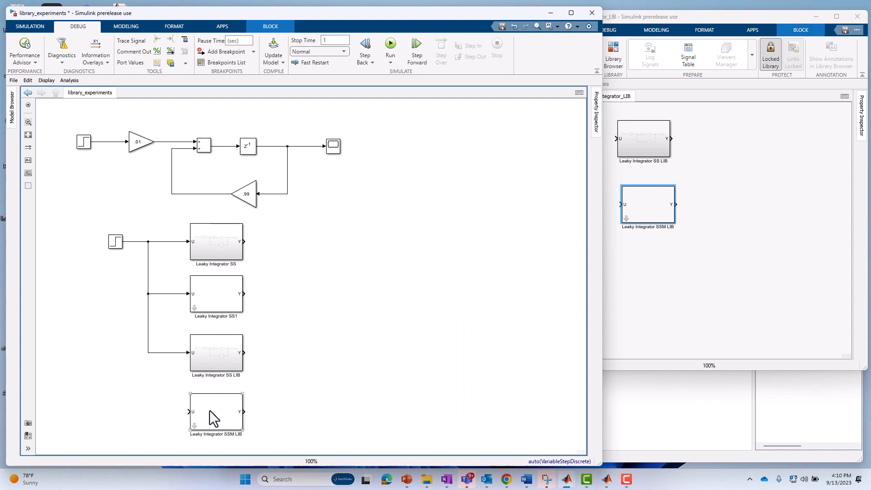
pyautogui.moveTo(210, 416); pyautogui.dragTo(334, 353)
pyautogui.moveTo(541, 315); pyautogui.dragTo(661, 301)
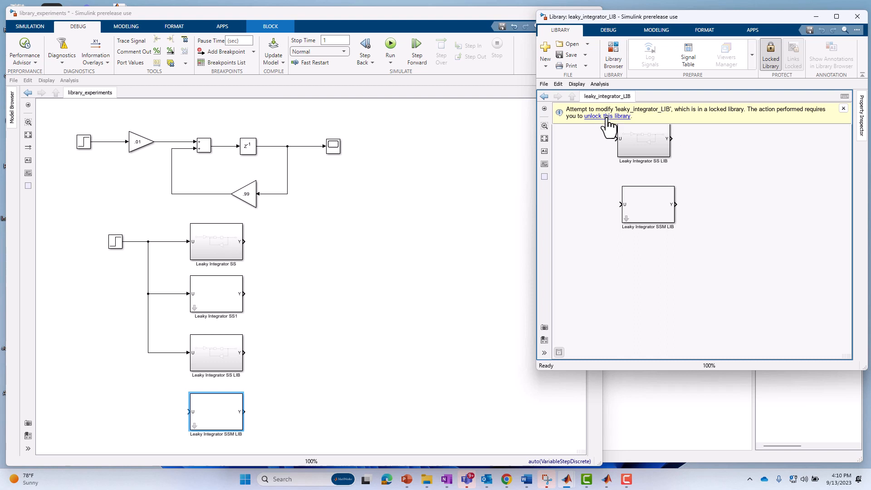
pyautogui.click(606, 117)
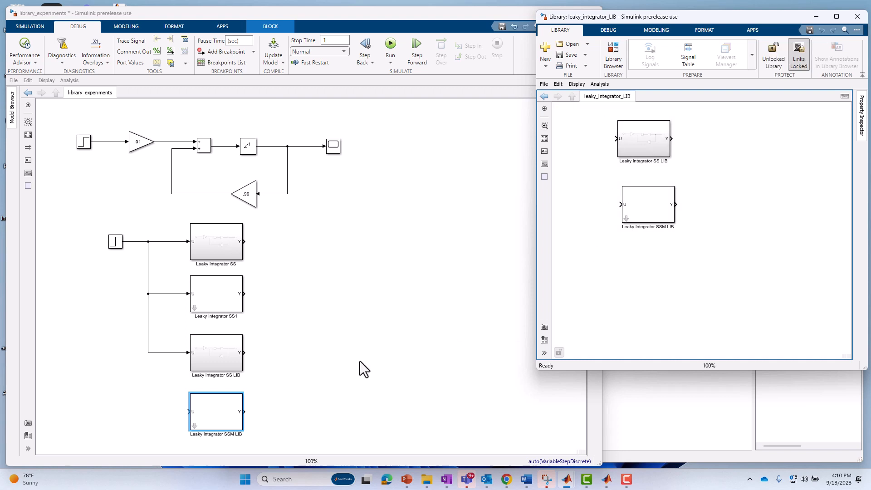
# Copy the Leaky Integrator SSM LIB block from library_experiments into leaky_integrator_LIB below the existing blocks, and delete the copy.
pyautogui.moveTo(217, 418); pyautogui.dragTo(710, 301)
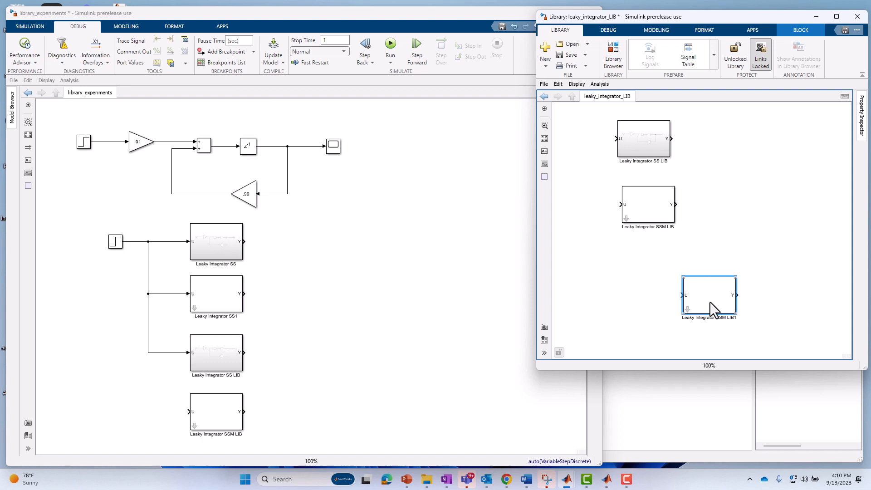
pyautogui.press('Delete')
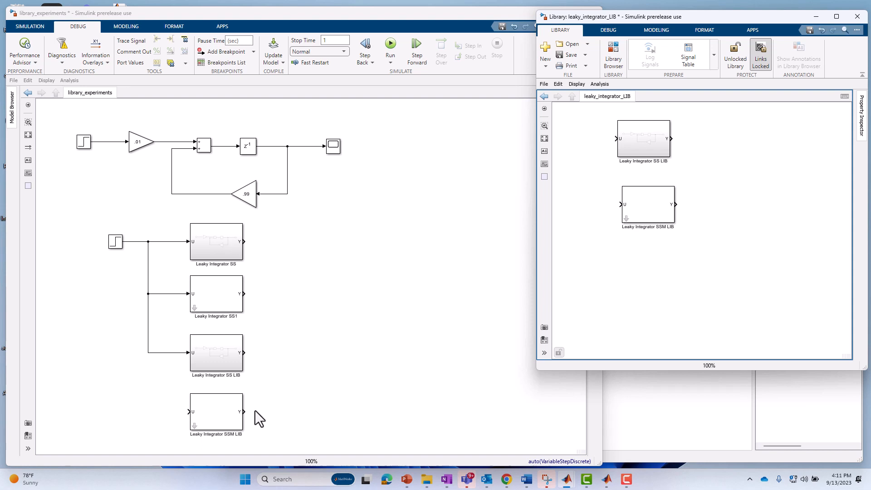
# Highlight the 'none' value of the last set_param command in the MATLAB Command Window and switch to the Help window.
pyautogui.click(661, 431)
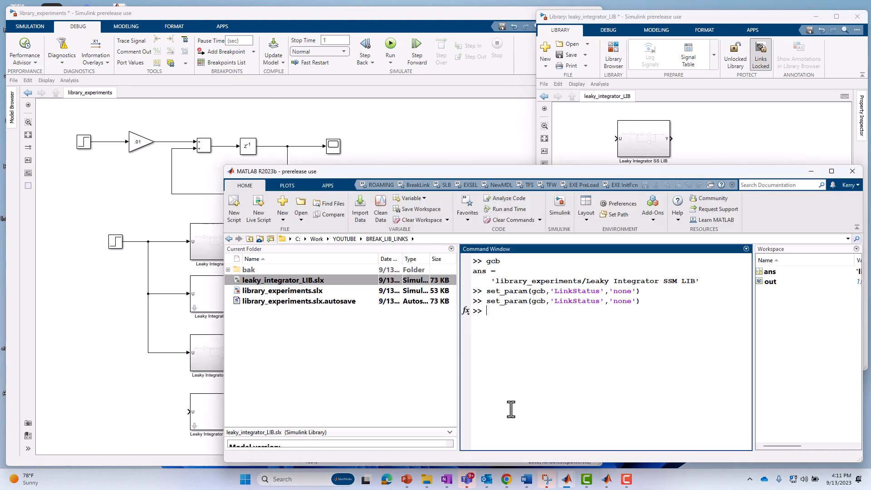
pyautogui.doubleClick(618, 301)
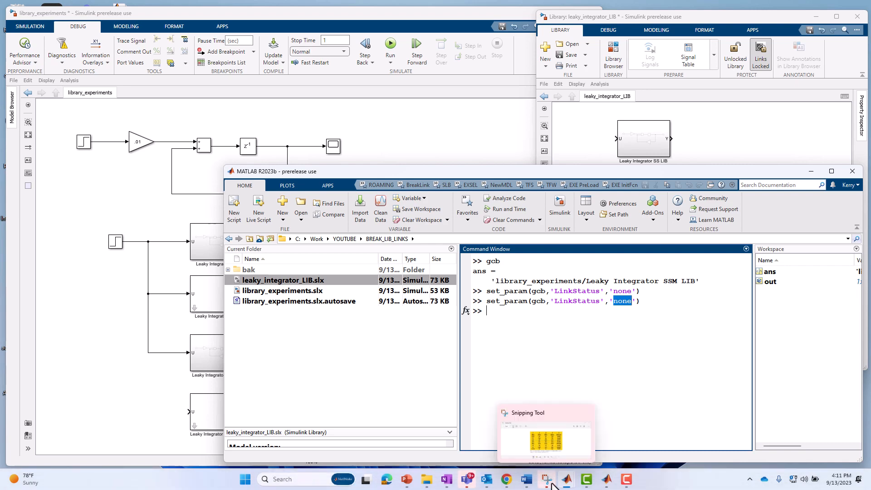
pyautogui.moveTo(566, 484)
pyautogui.click(540, 438)
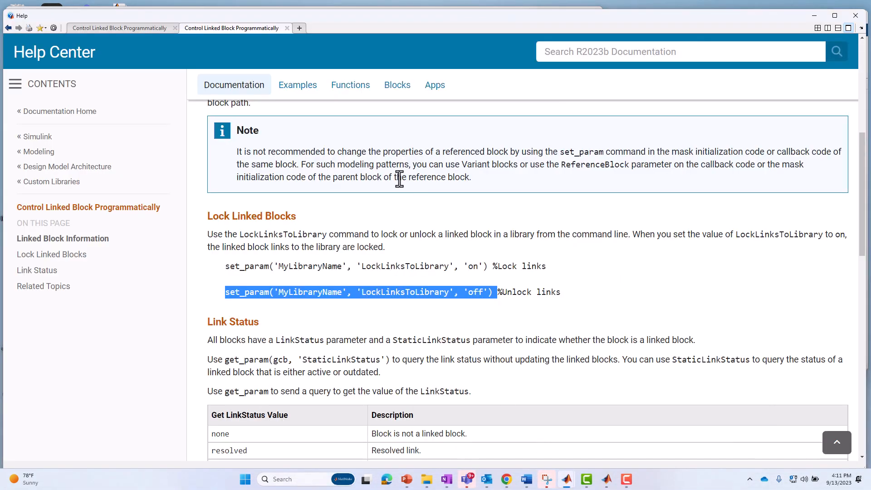
# Review the Control Linked Block Programmatically page from its start through the ReferenceBlock and LockLinksToLibrary commands.
pyautogui.scroll(8, 396, 178)
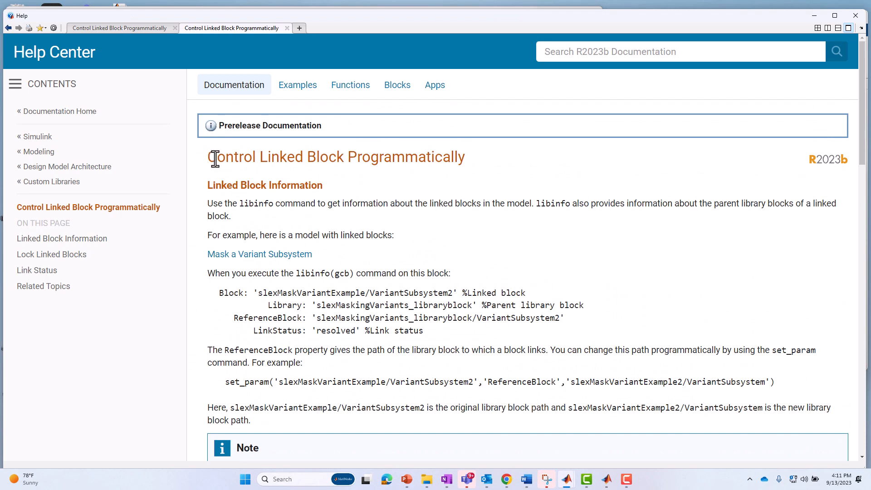
pyautogui.scroll(-3, 361, 254)
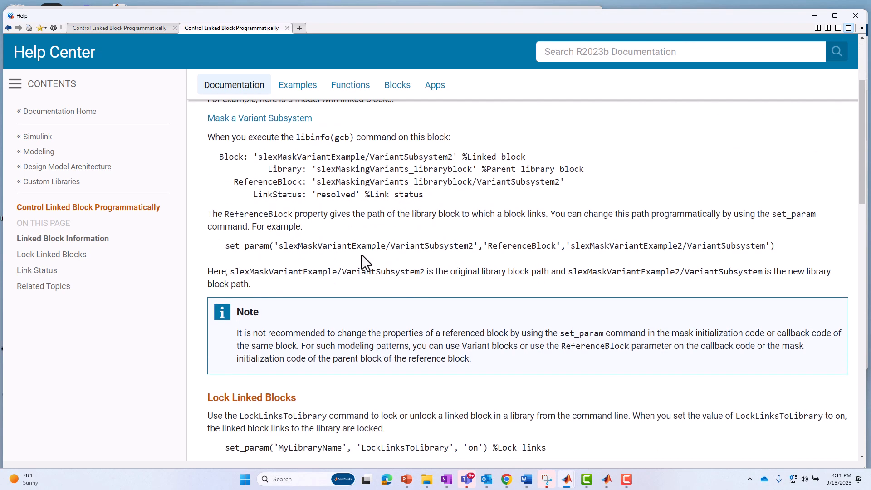
pyautogui.scroll(-2, 361, 254)
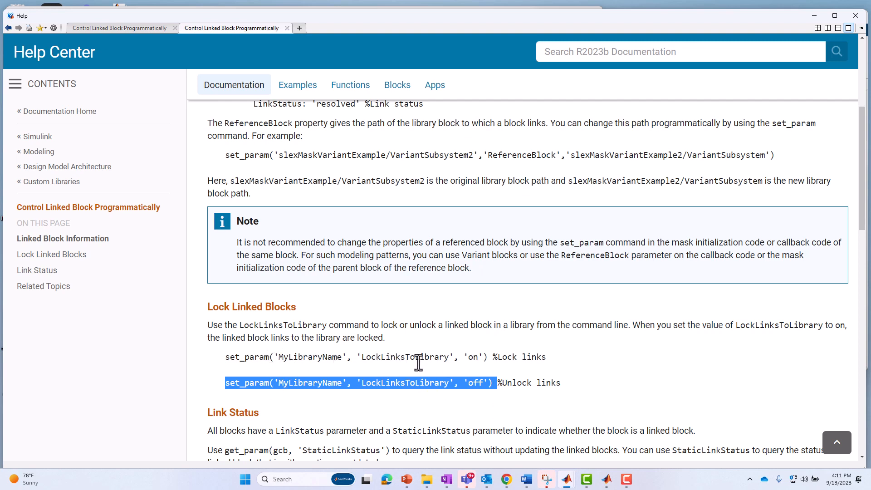
pyautogui.scroll(-2, 447, 369)
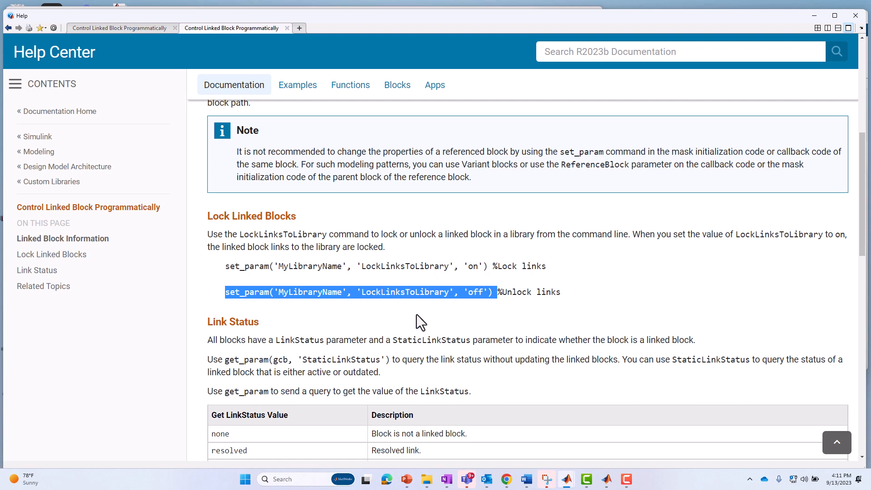
# Examine the Get and Set LinkStatus value tables in the Link Status section, highlighting the LinkStatus parameter name above each table.
pyautogui.scroll(-4, 417, 315)
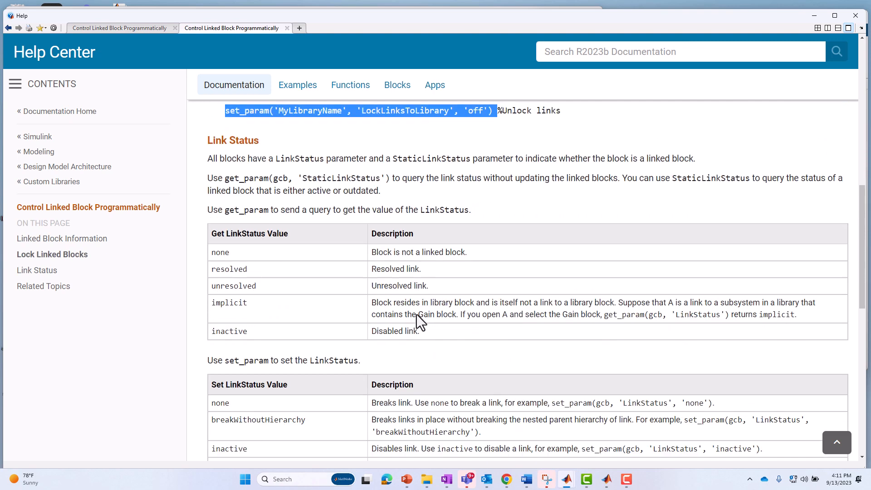
pyautogui.scroll(-3, 380, 300)
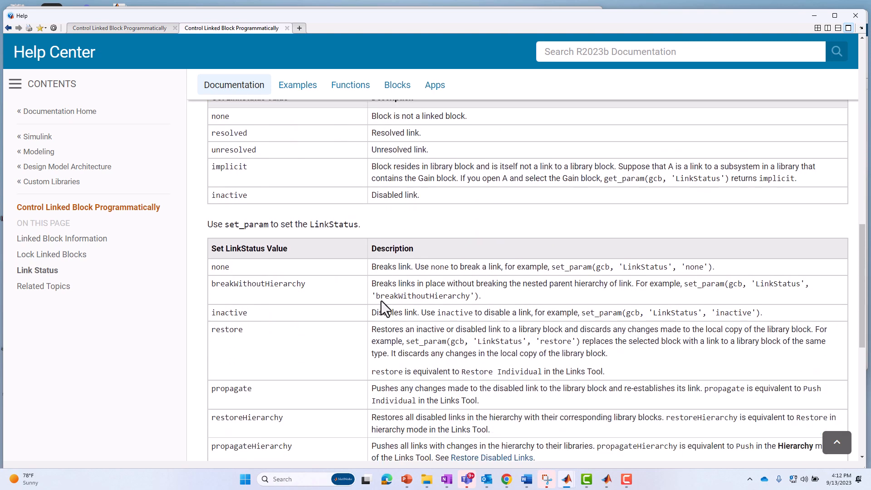
pyautogui.scroll(1, 380, 300)
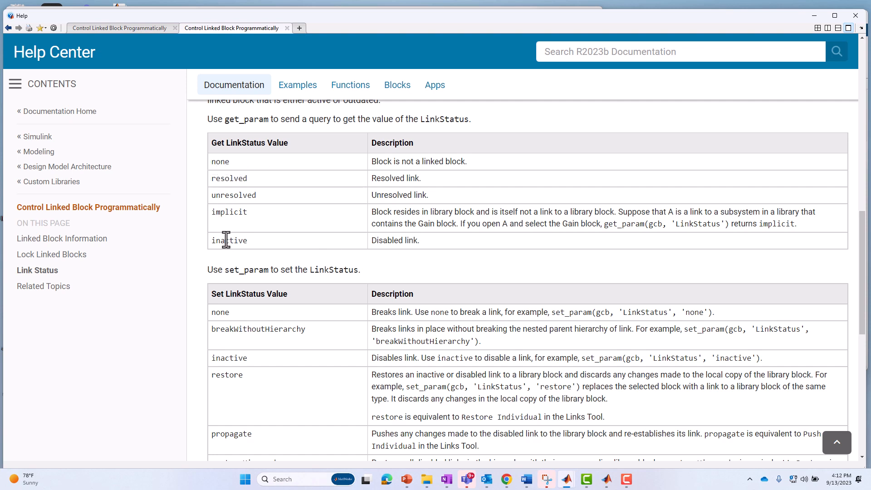
pyautogui.scroll(-1, 238, 377)
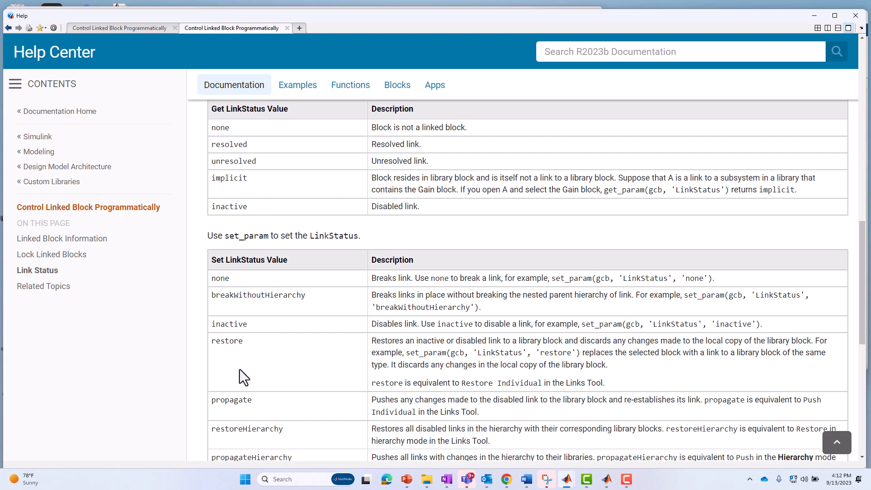
pyautogui.scroll(-1, 238, 369)
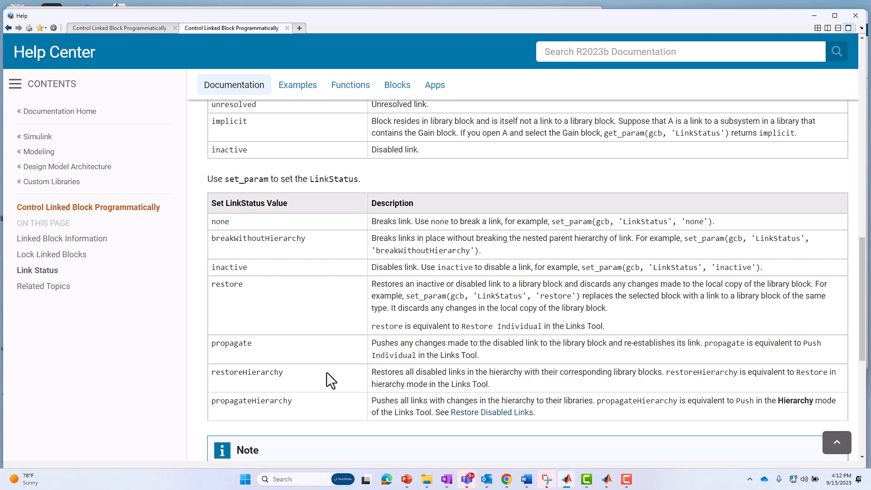
pyautogui.scroll(-2, 308, 352)
pyautogui.scroll(4, 308, 352)
pyautogui.scroll(4, 309, 353)
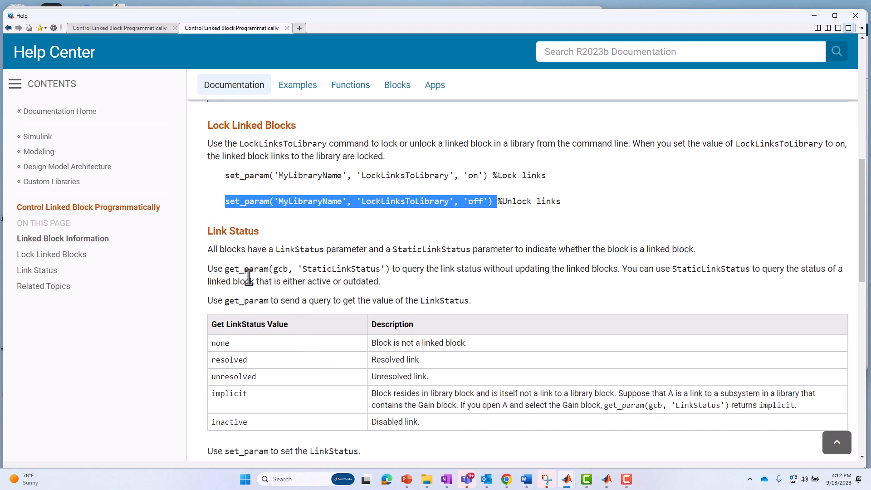
pyautogui.scroll(-4, 317, 268)
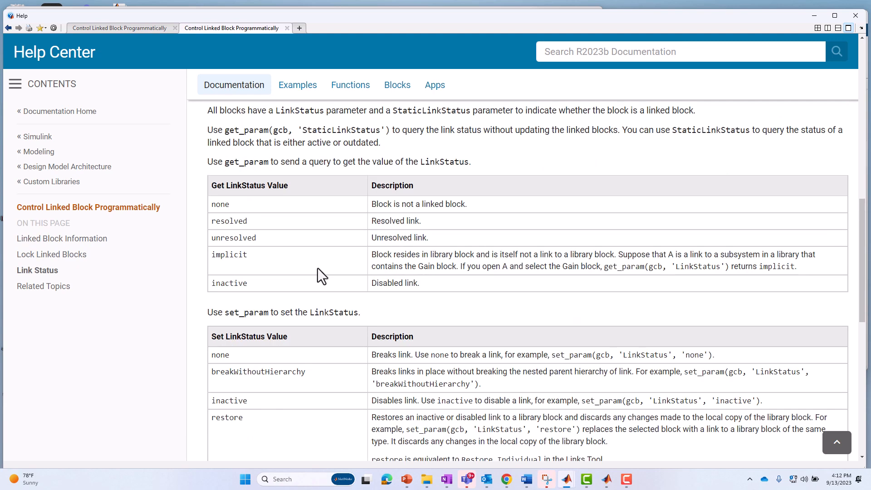
pyautogui.moveTo(309, 270); pyautogui.dragTo(360, 271)
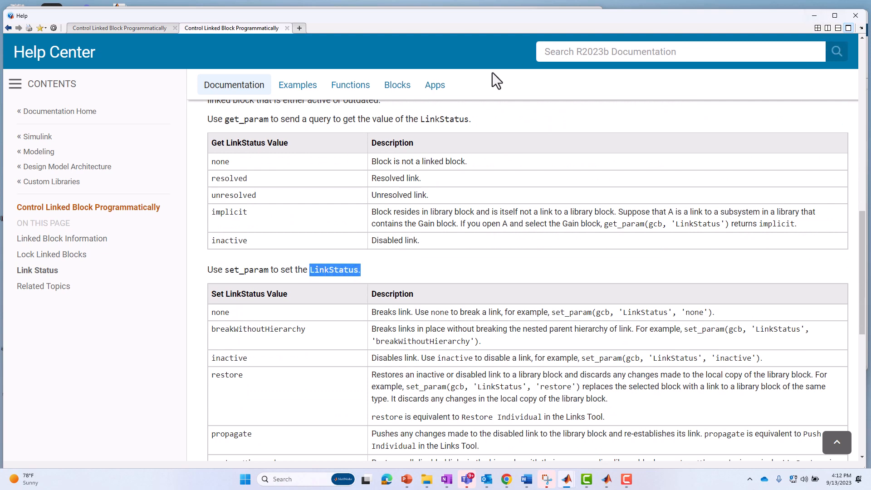
pyautogui.doubleClick(453, 119)
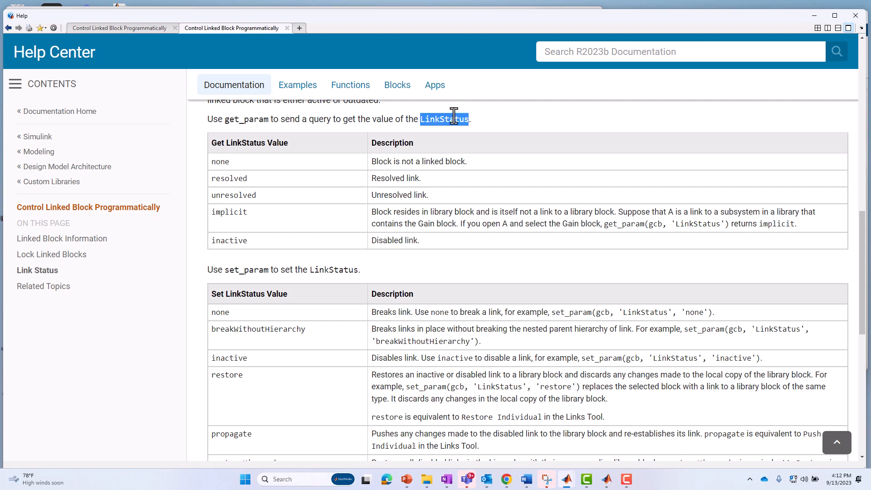
# Minimize the Help window and return to the library_experiments model with nothing selected.
pyautogui.click(810, 15)
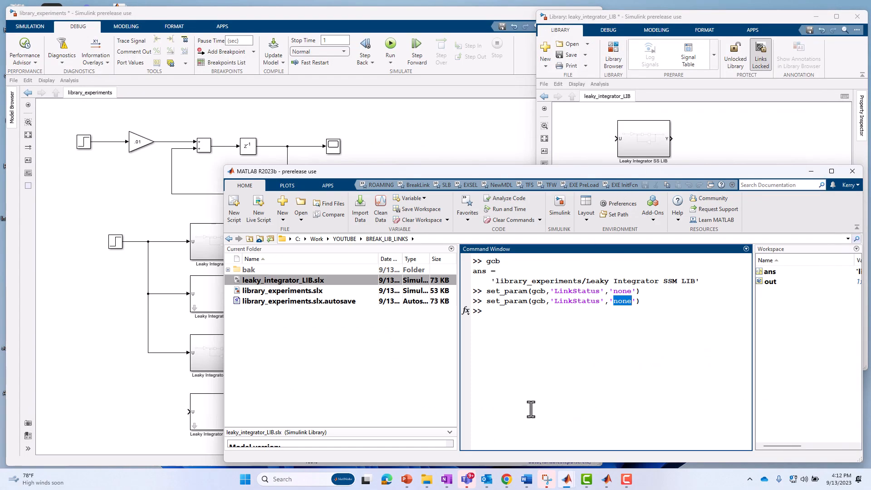
pyautogui.click(532, 375)
pyautogui.click(86, 176)
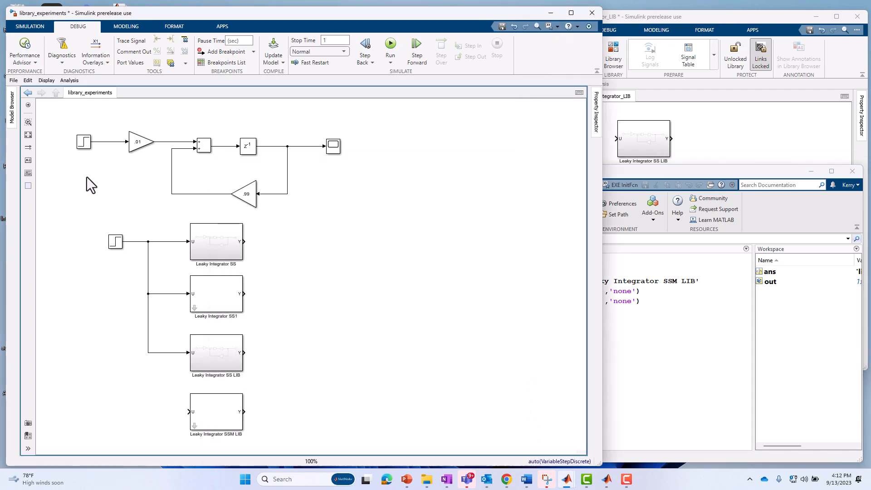